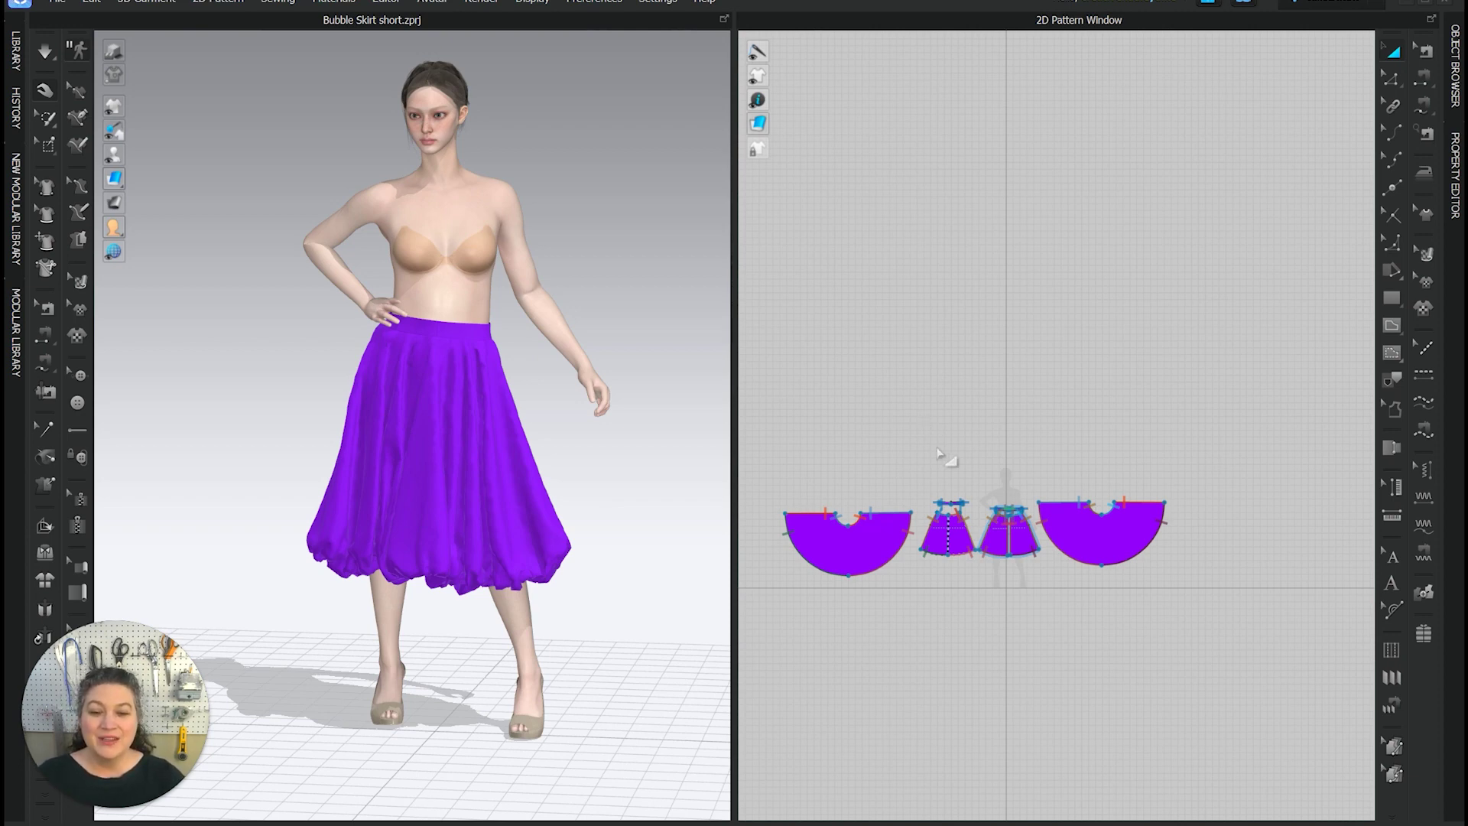
# - Offset the right middle panel's hem as a 6 in internal line across both middle panels
pyautogui.scroll(8, 956, 563)
pyautogui.moveTo(1100, 581); pyautogui.dragTo(925, 612, button='middle')
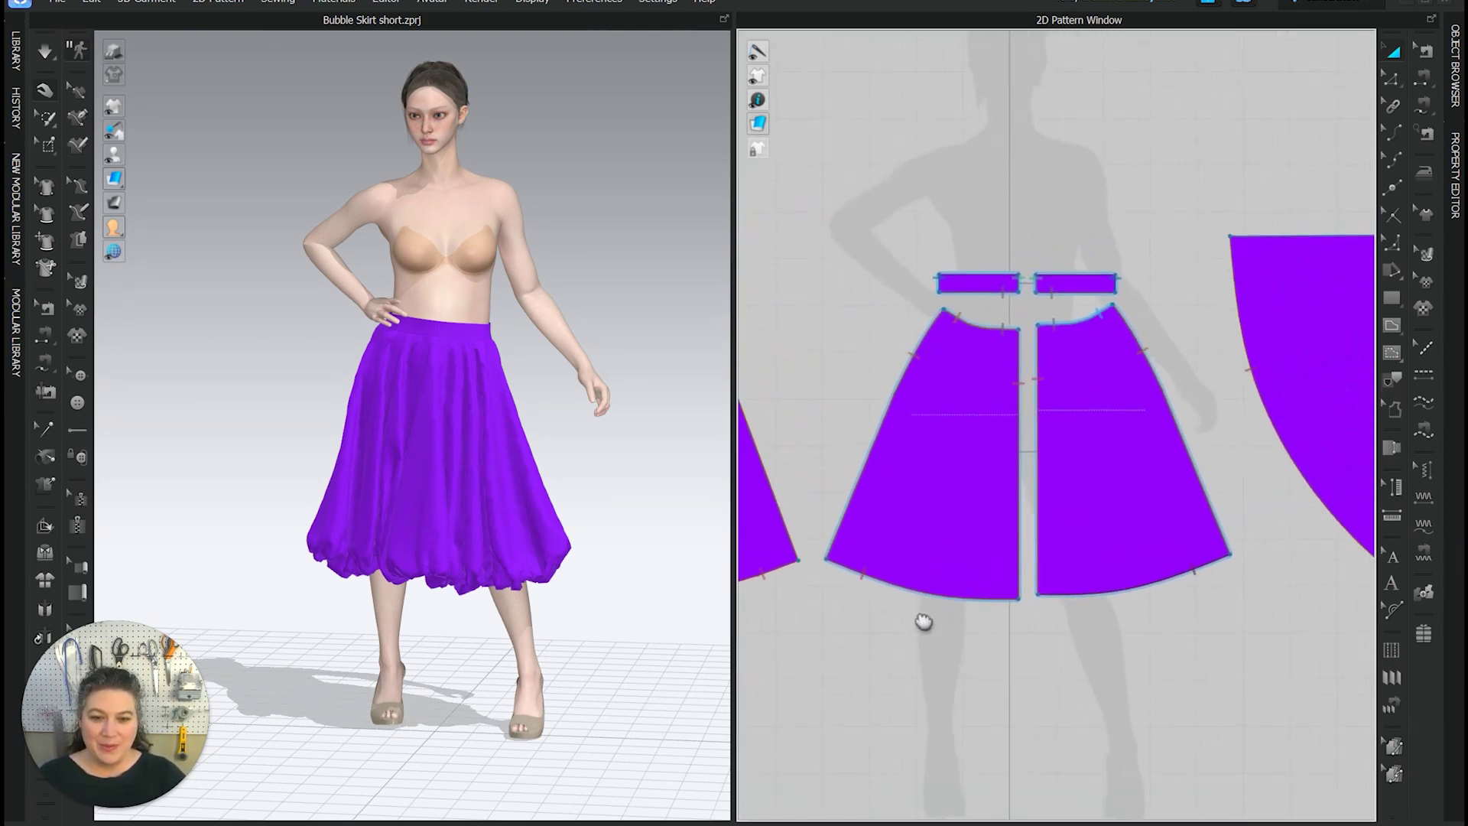
pyautogui.scroll(3, 1117, 600)
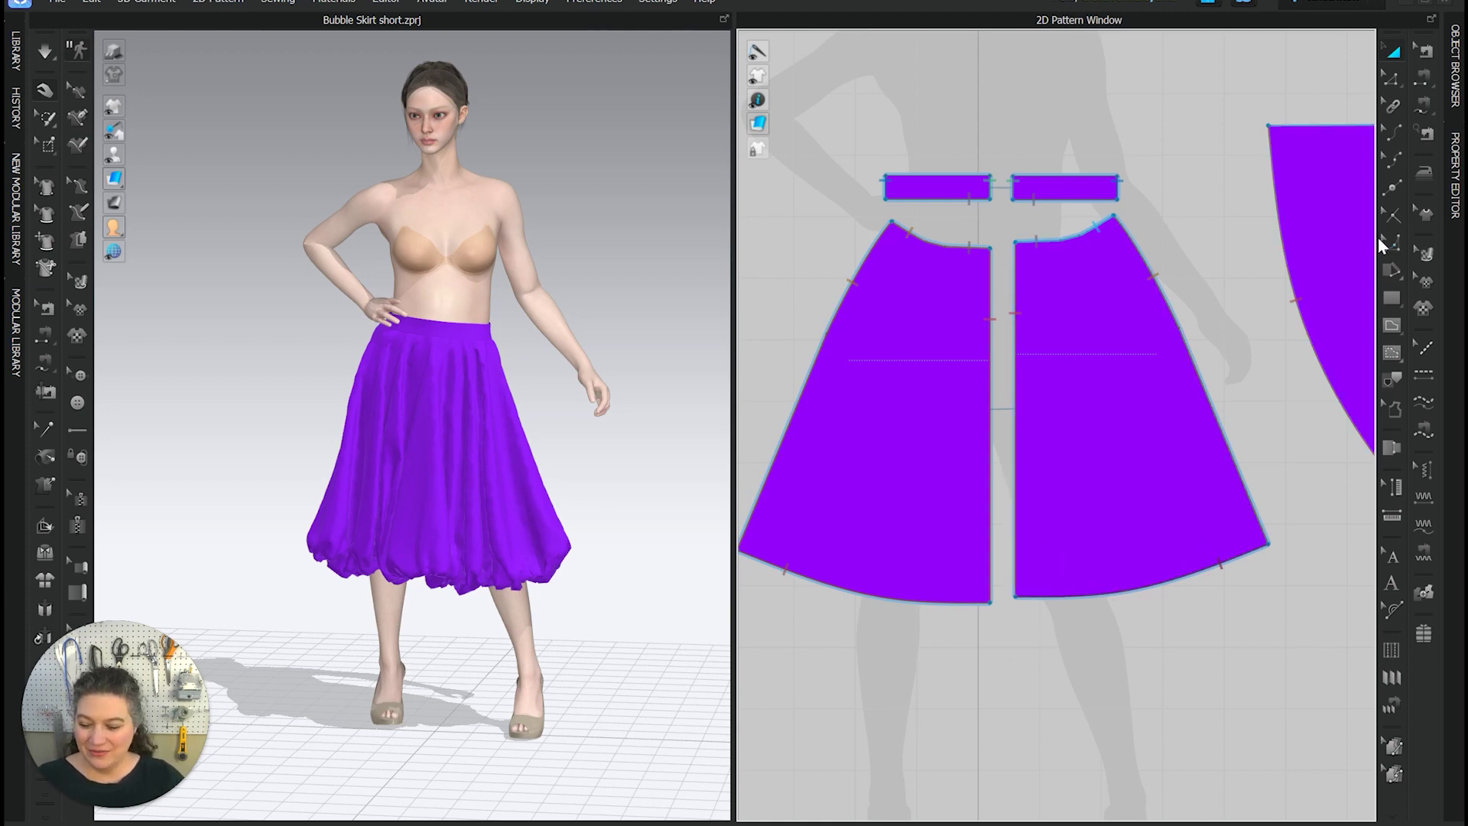
pyautogui.press('z')
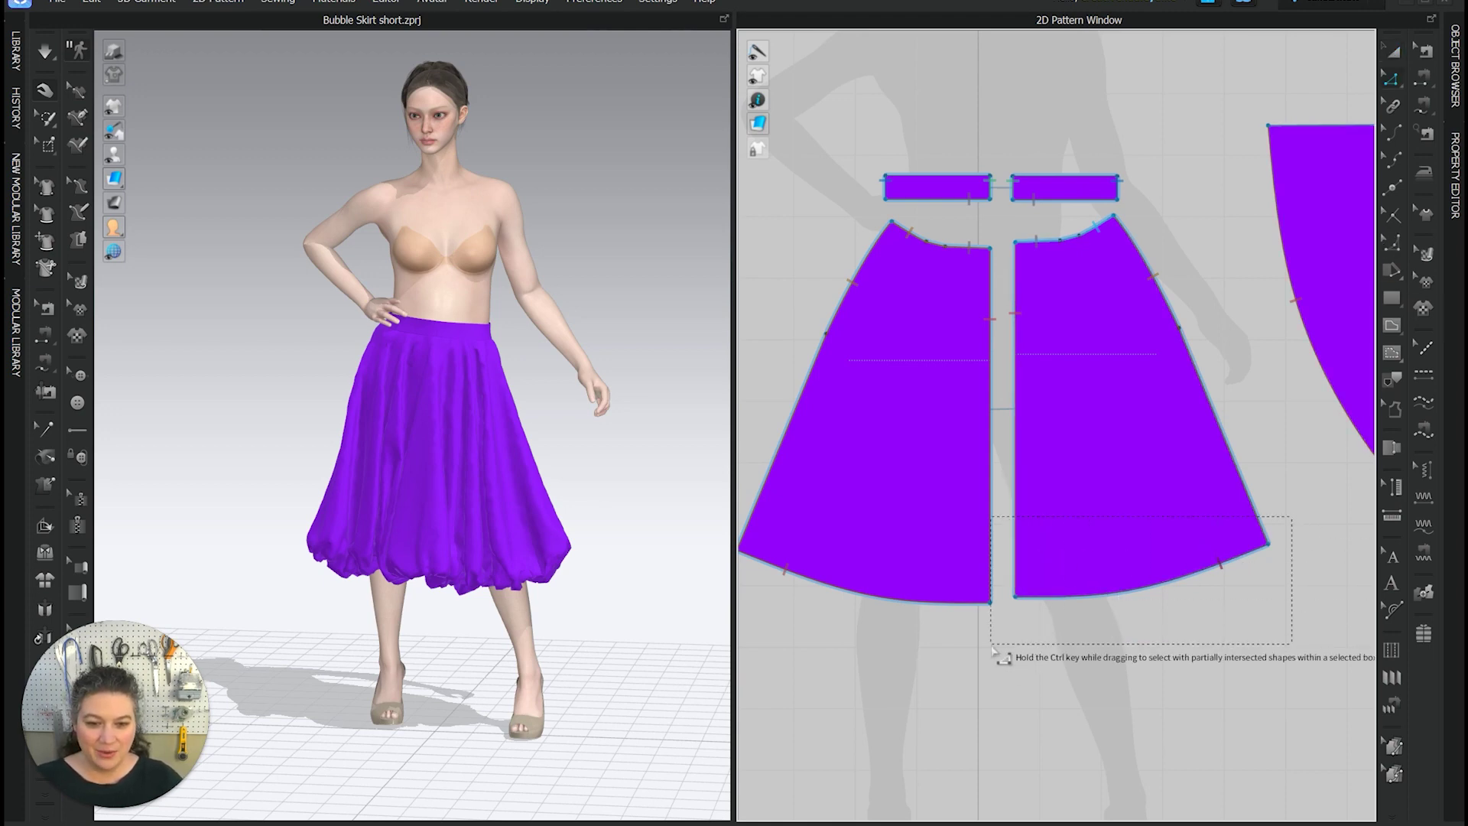
pyautogui.click(1084, 602)
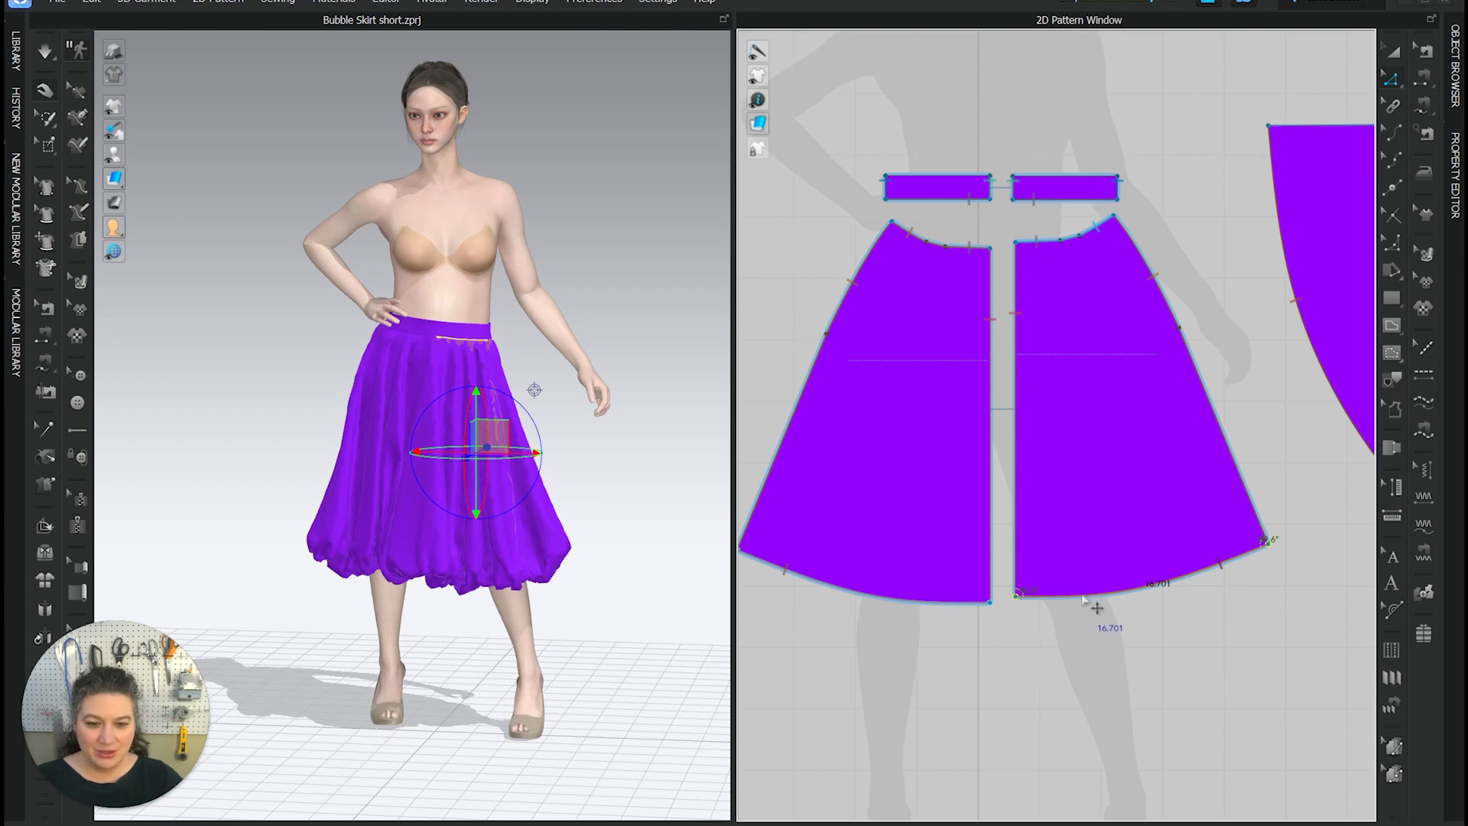
pyautogui.rightClick(1083, 598)
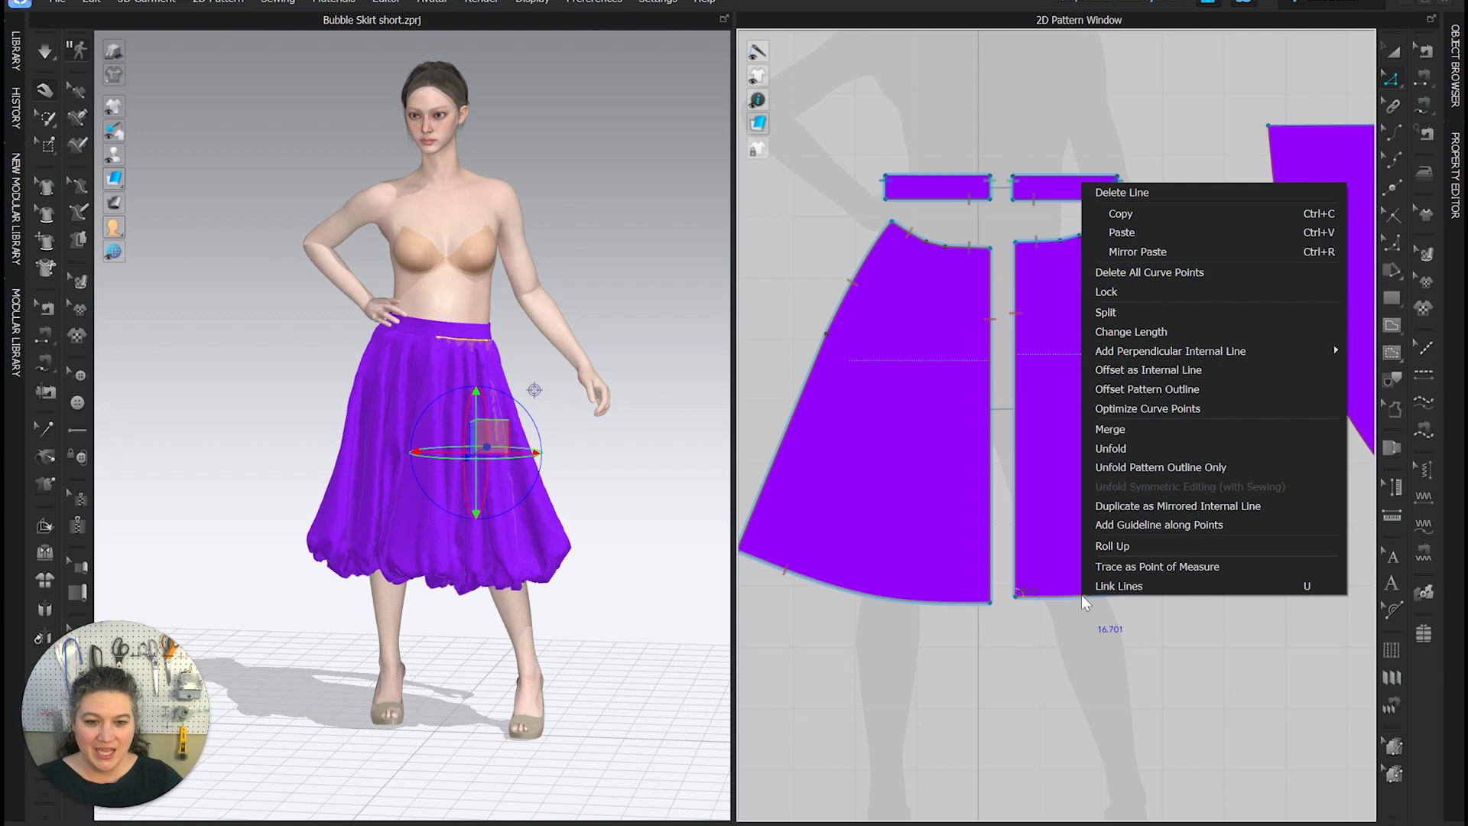
pyautogui.click(1190, 372)
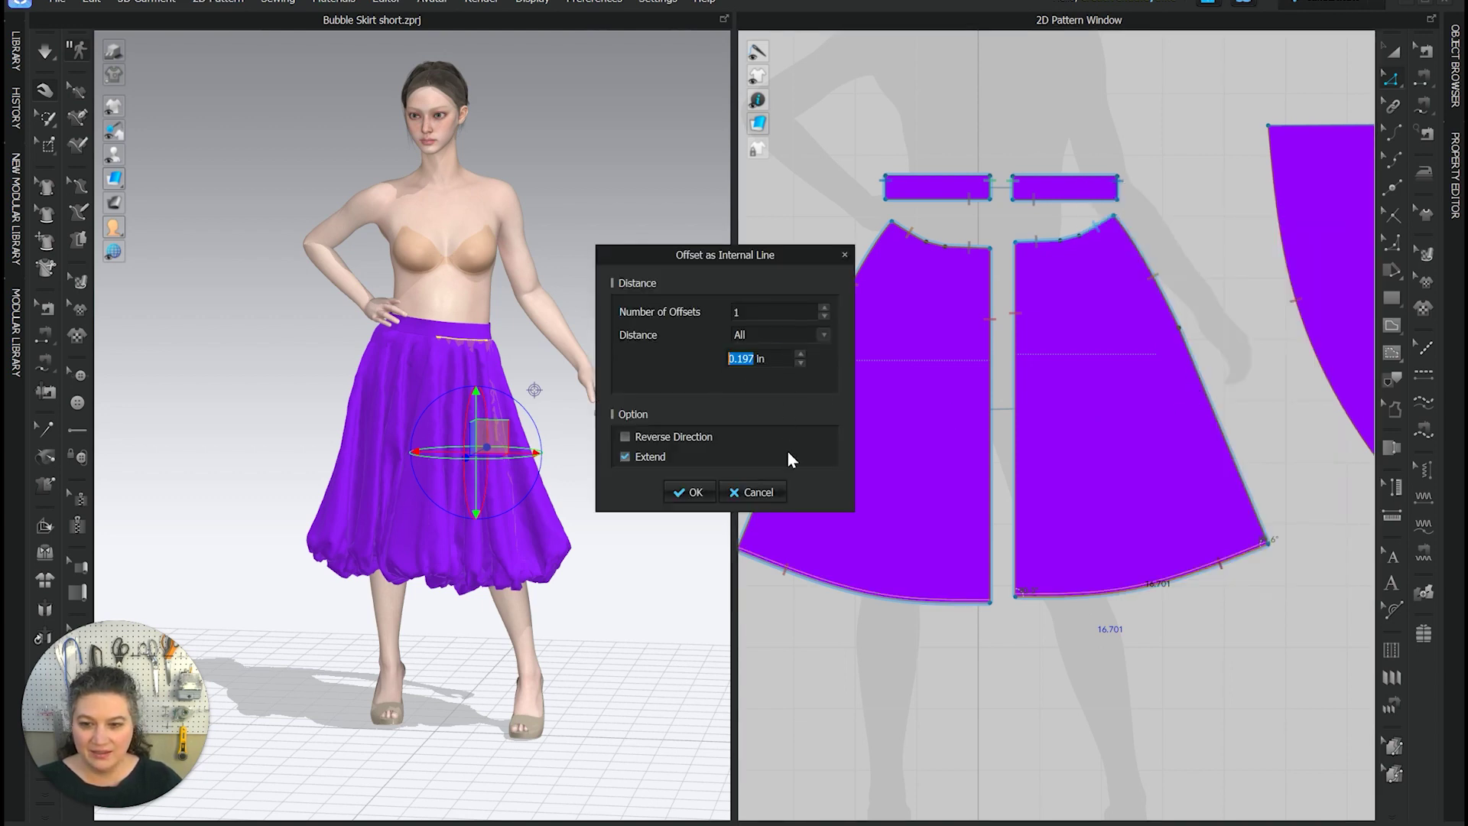
pyautogui.write('6')
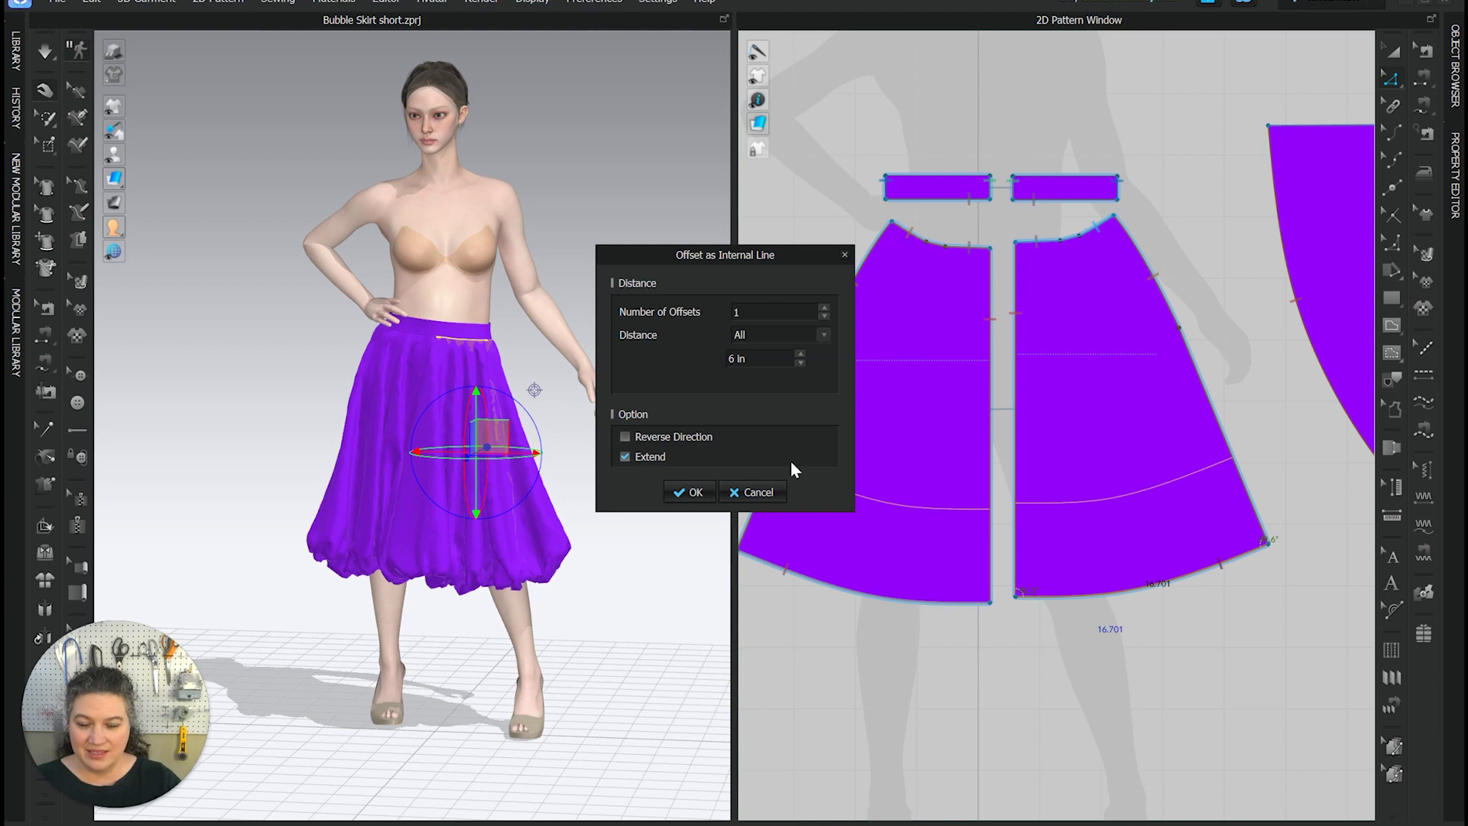
pyautogui.click(686, 491)
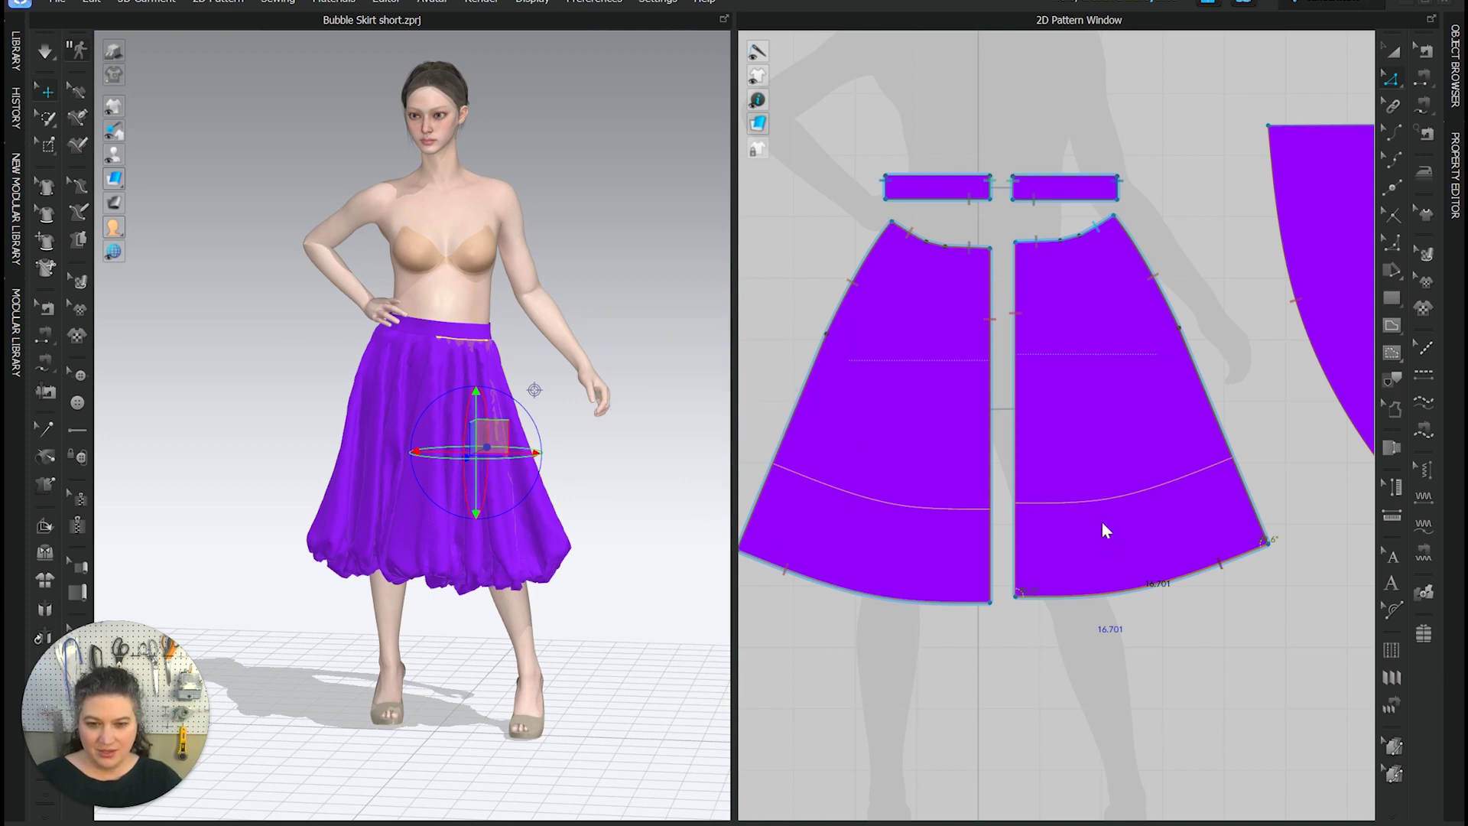
# - Nudge the right middle skirt panel slightly to the right, away from the left one
pyautogui.press('Escape')
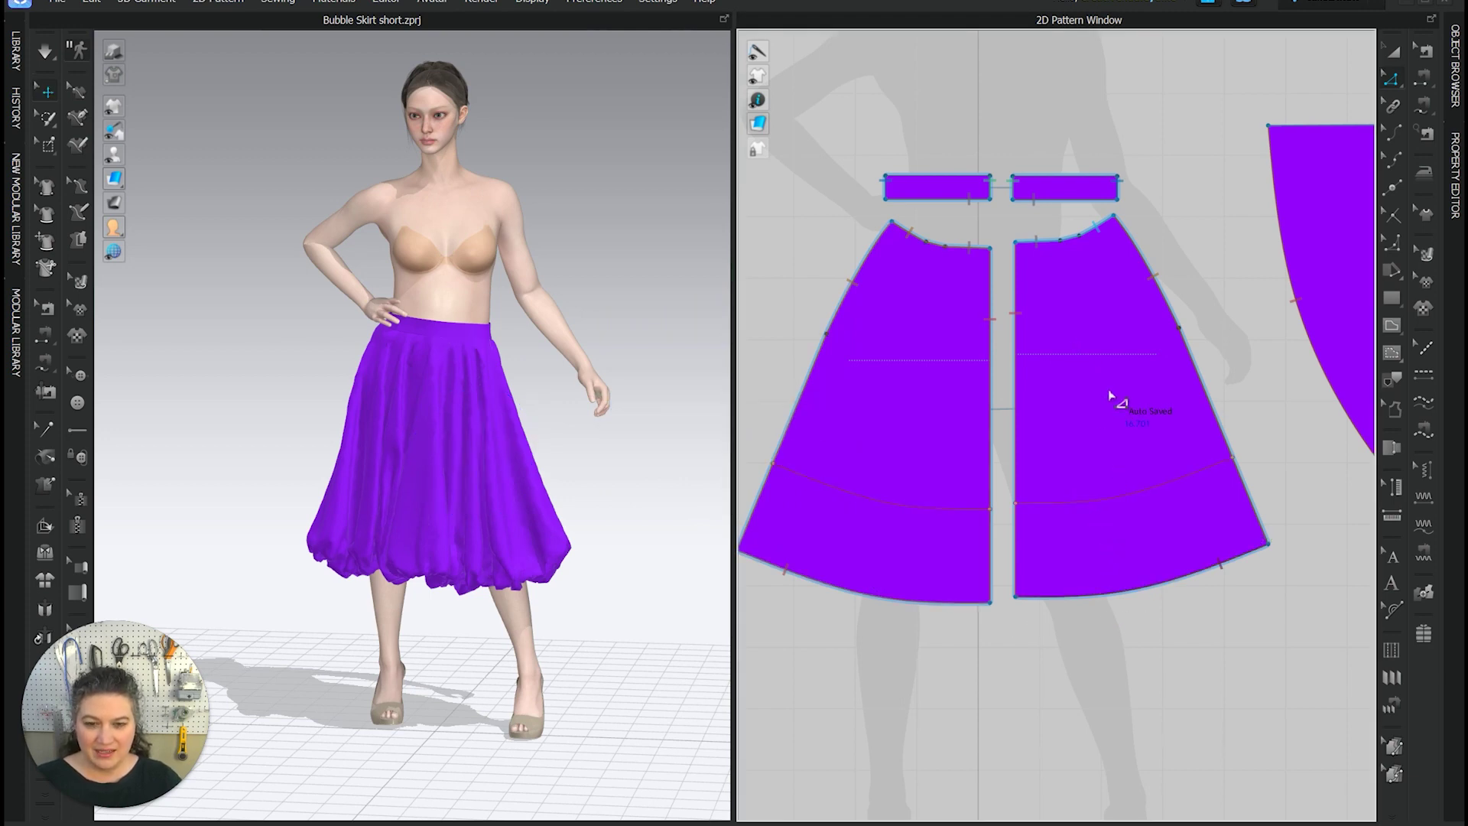
pyautogui.press('a')
pyautogui.click(1113, 399)
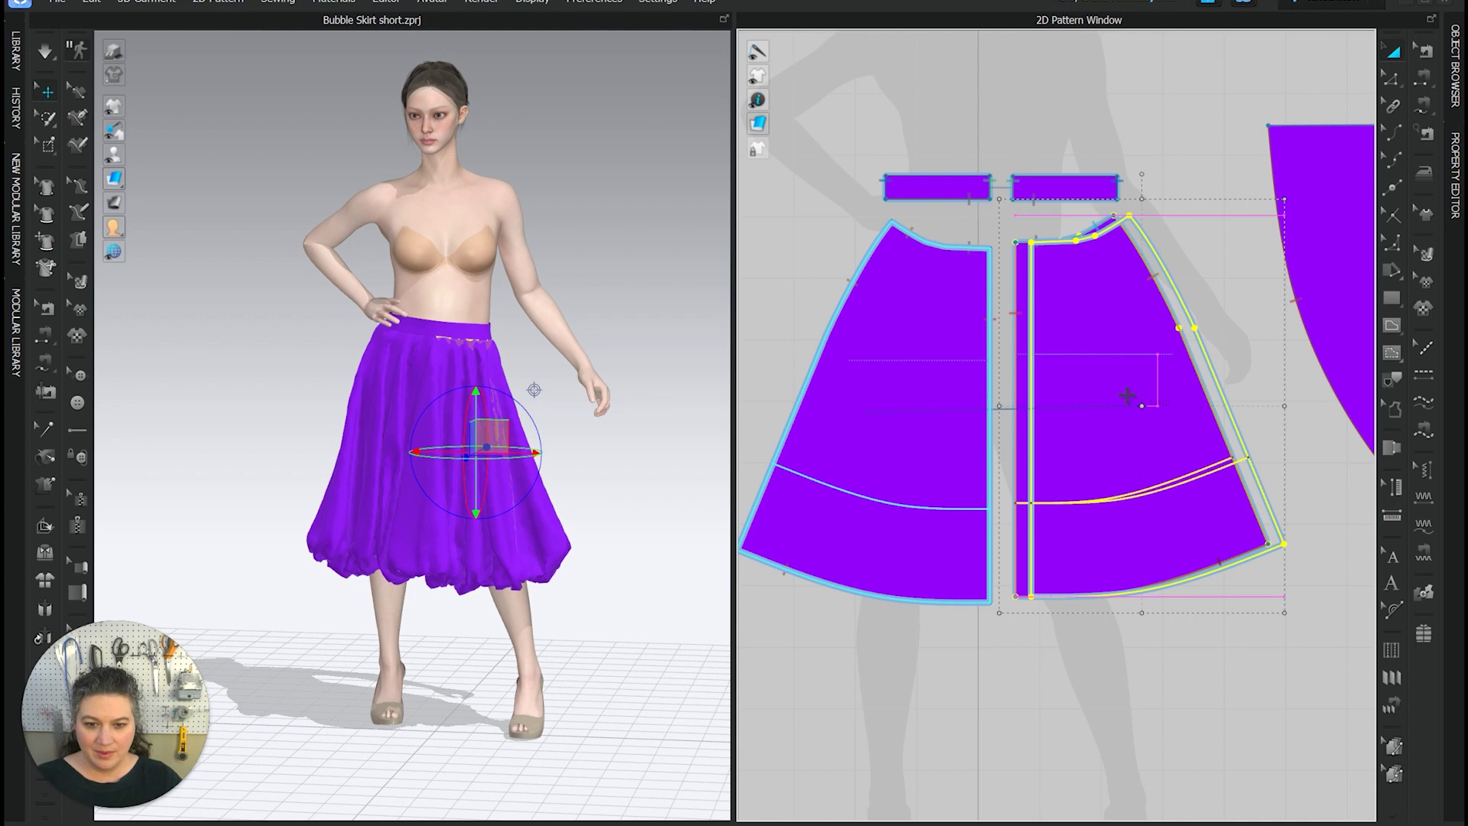
pyautogui.moveTo(1112, 399); pyautogui.dragTo(1128, 395)
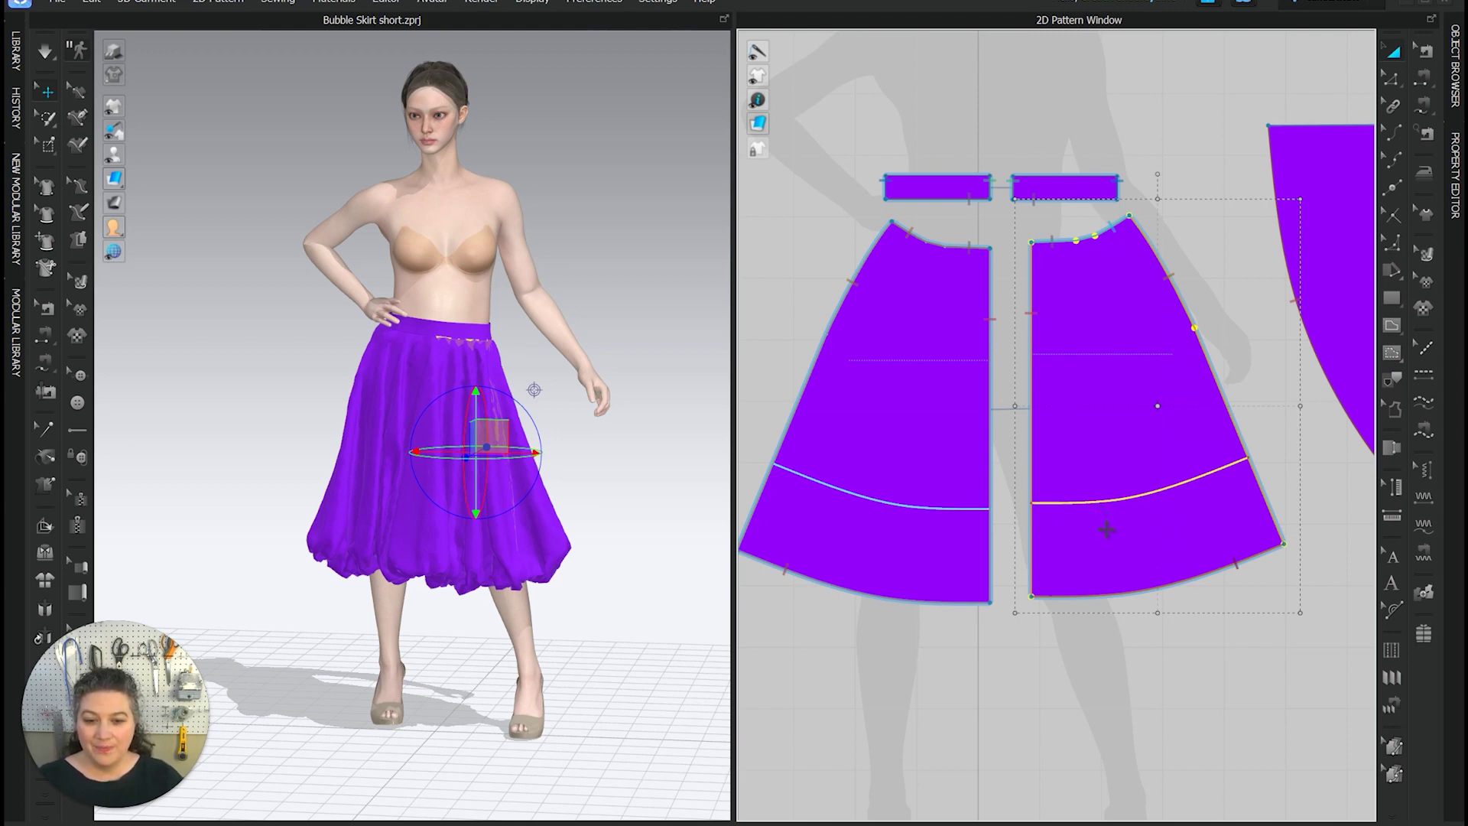
# - Try a 9 in internal-line offset on the whole right panel and dismiss the distance-exceeded warning
pyautogui.rightClick(1129, 603)
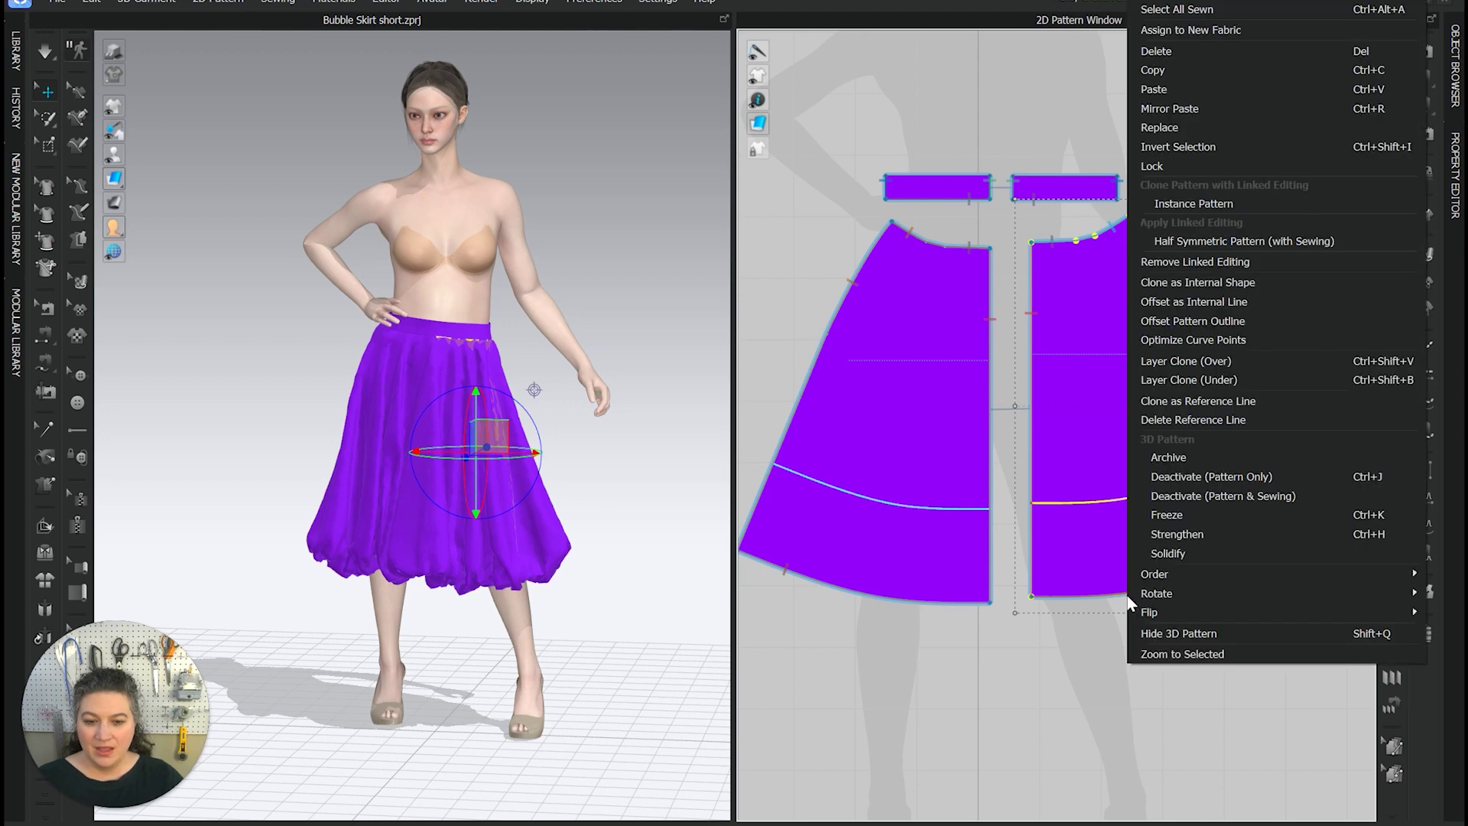
pyautogui.click(1115, 623)
pyautogui.click(1114, 599)
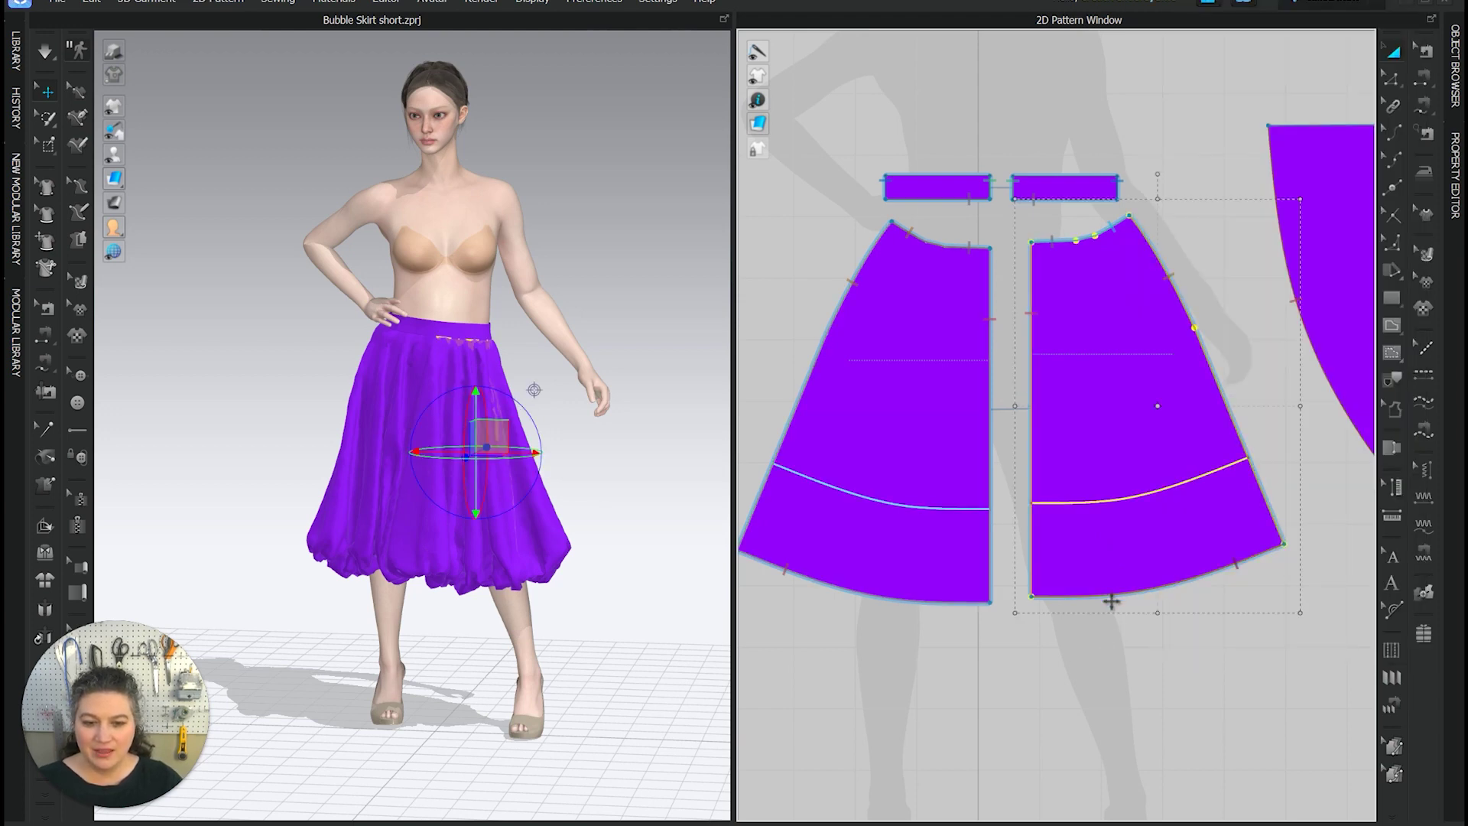
pyautogui.rightClick(1115, 593)
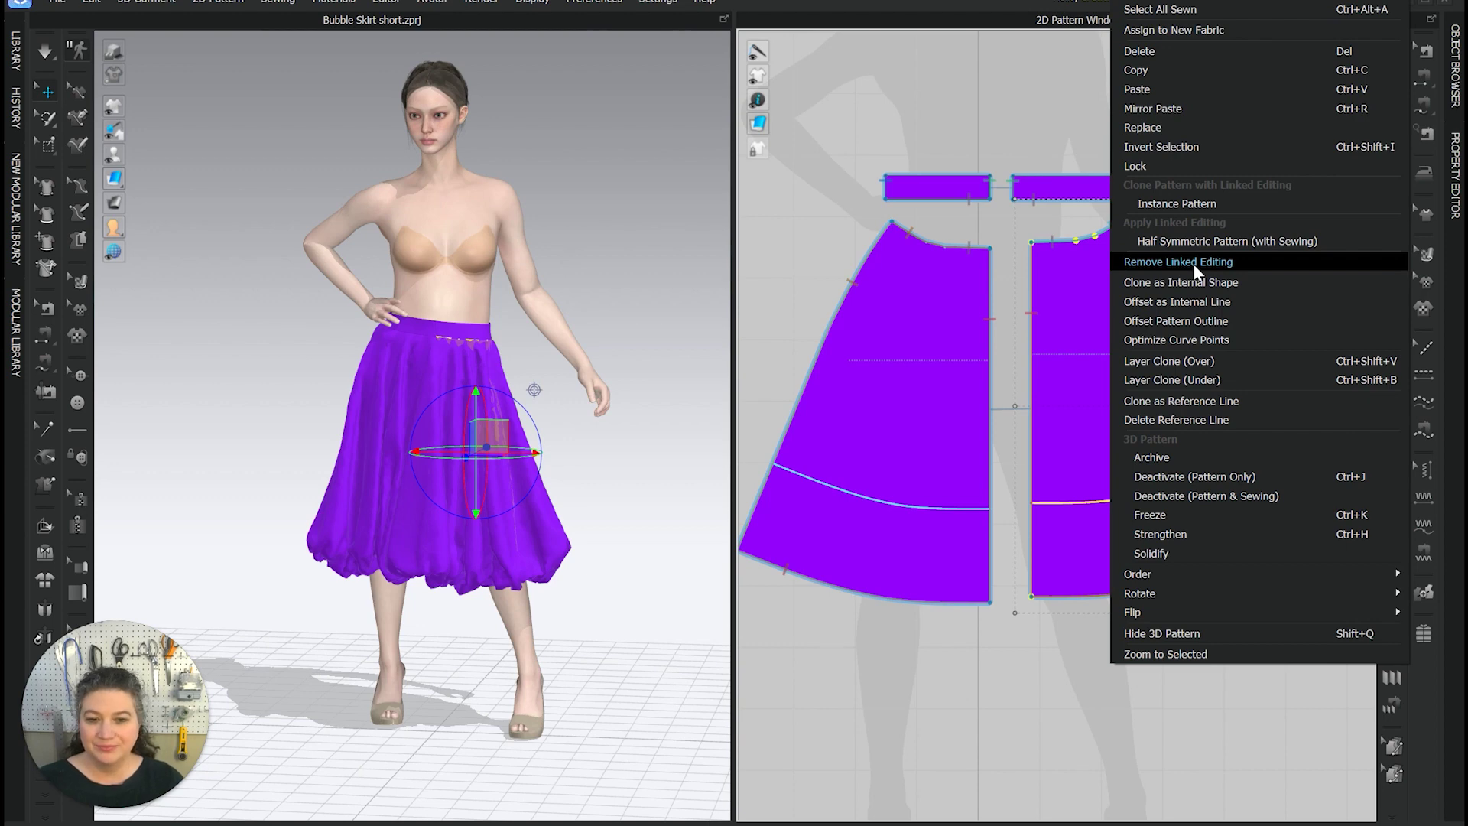
pyautogui.click(1199, 302)
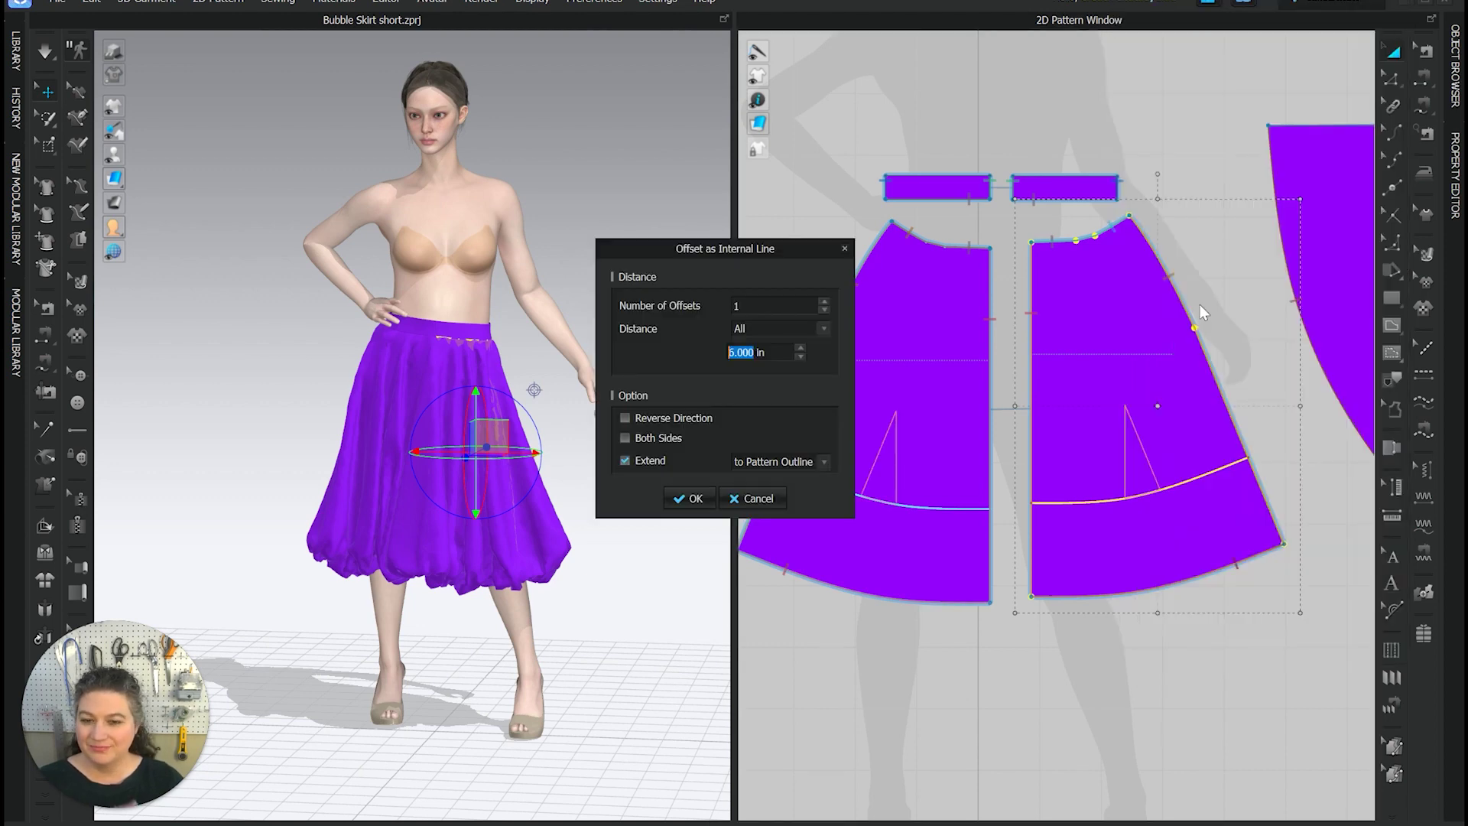
pyautogui.write('9')
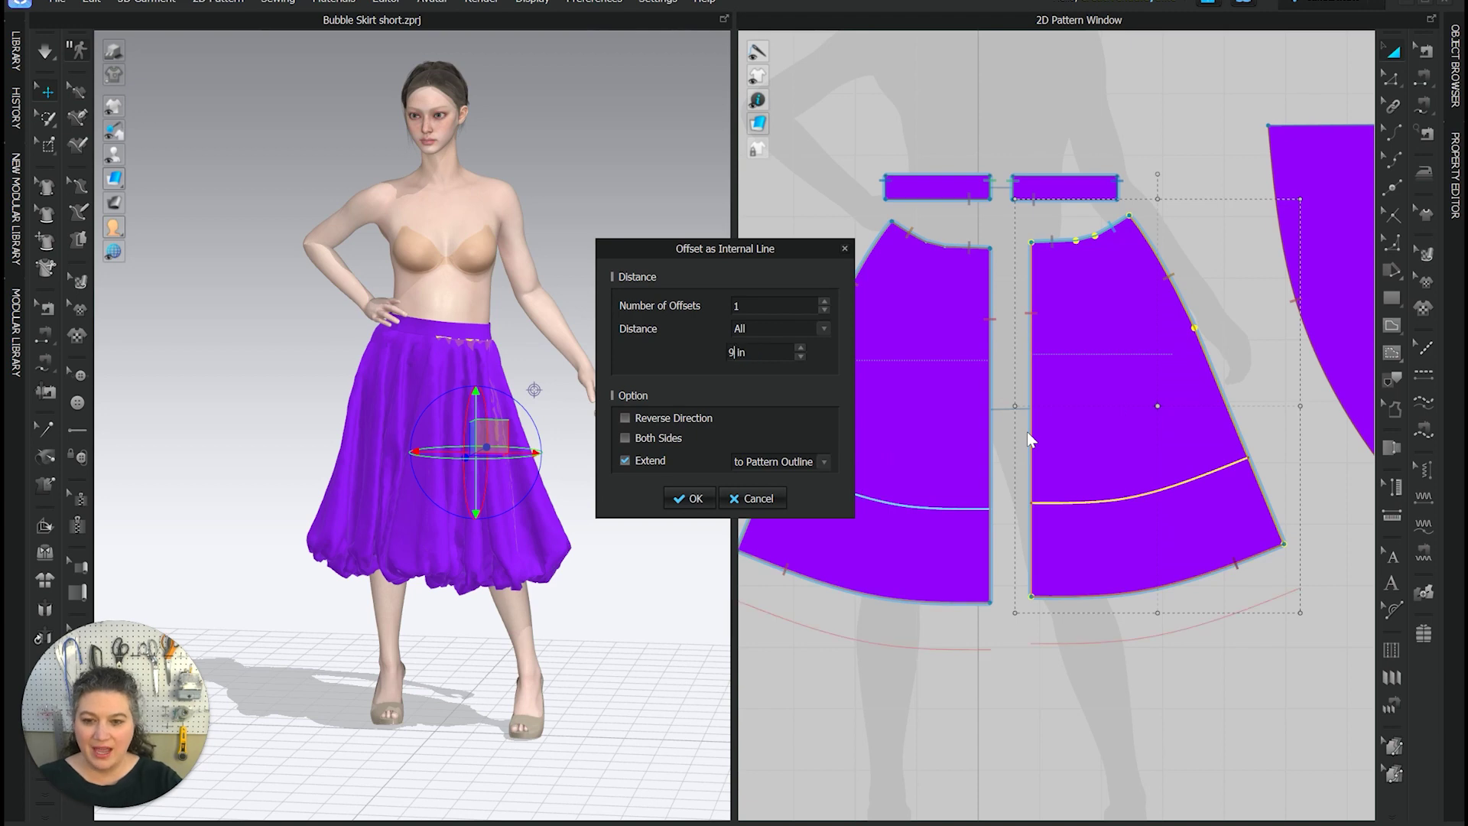
pyautogui.press('Return')
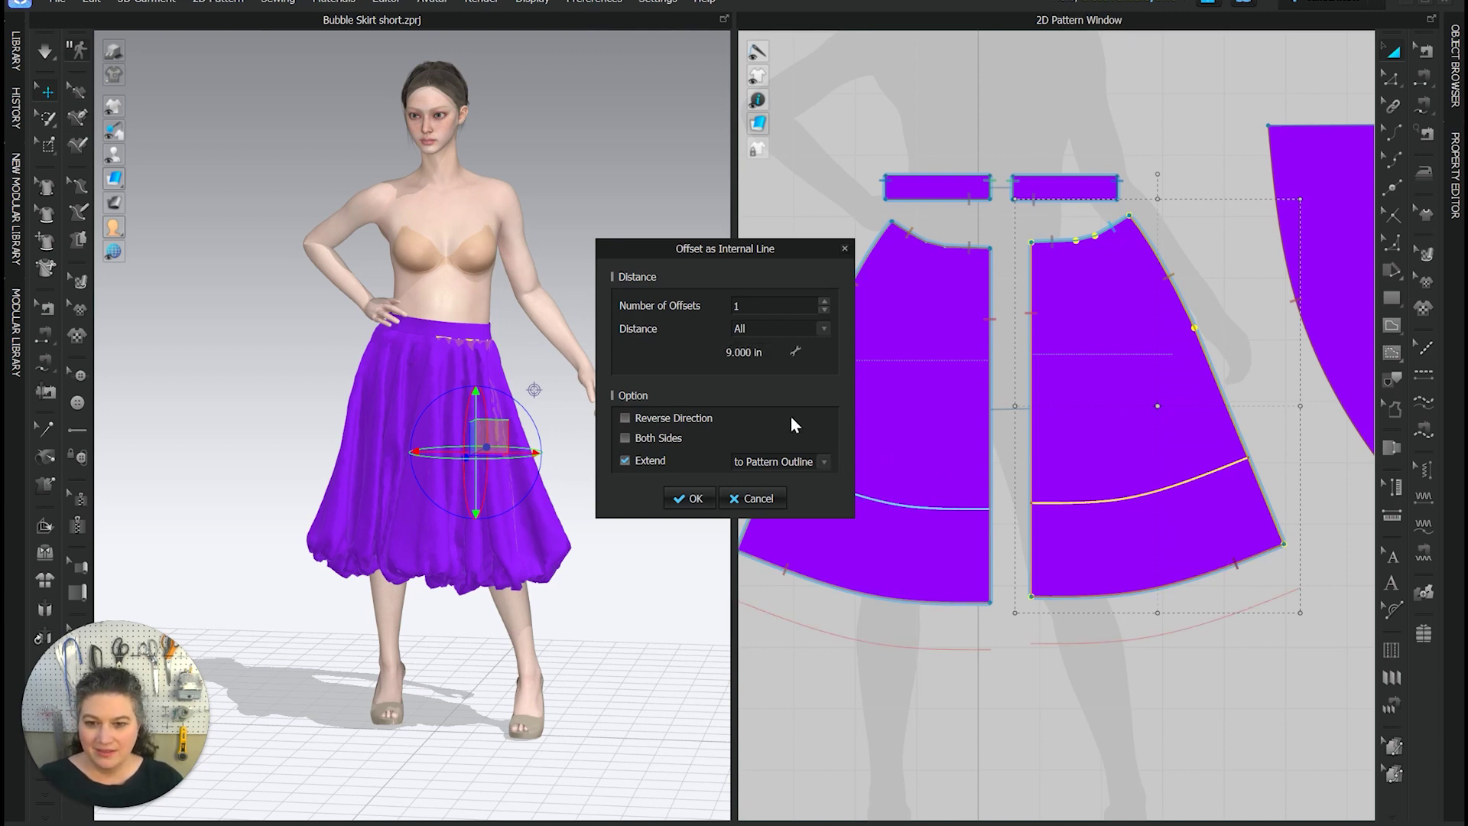
pyautogui.click(689, 499)
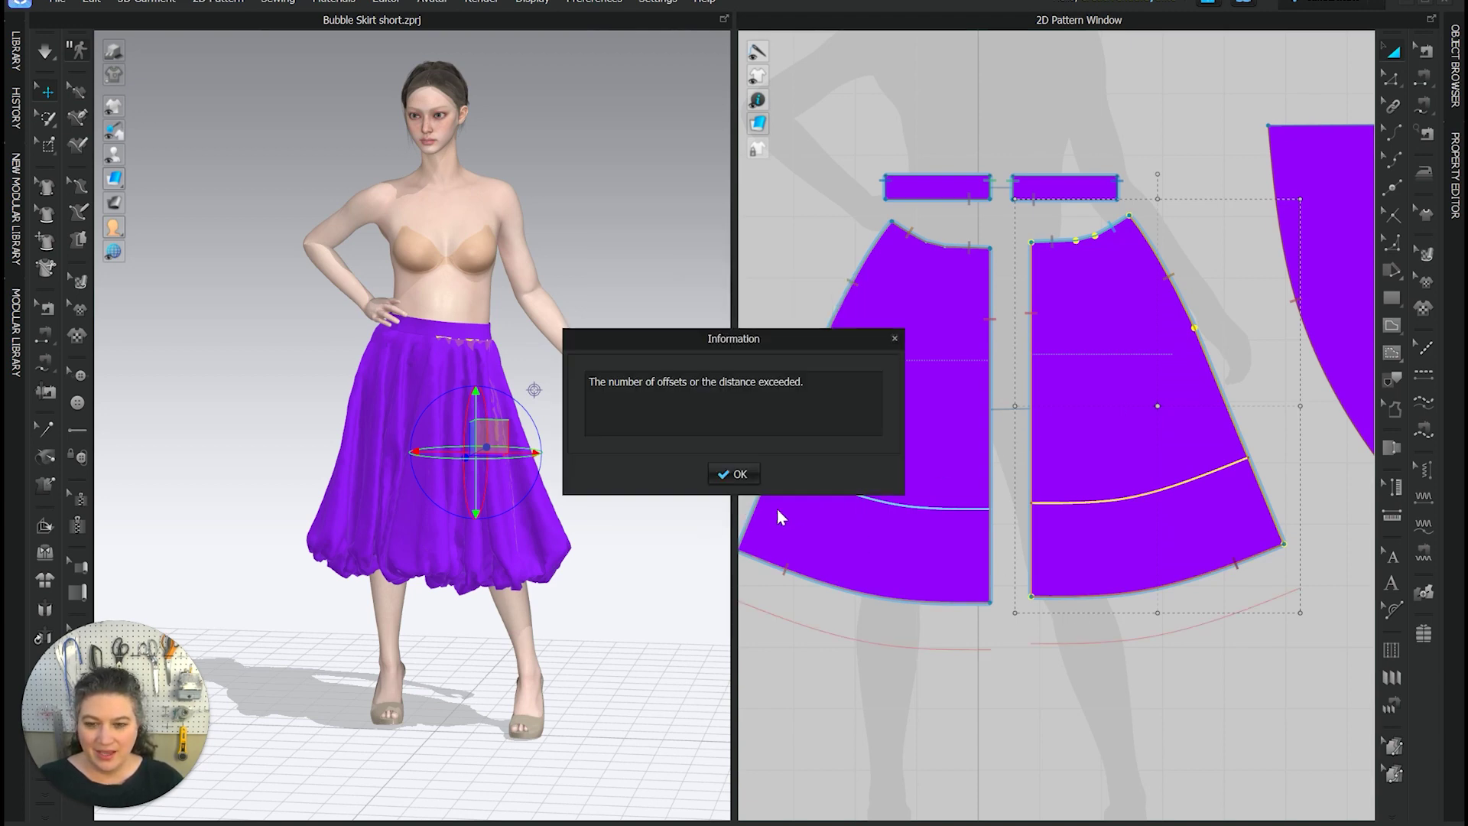
pyautogui.click(732, 475)
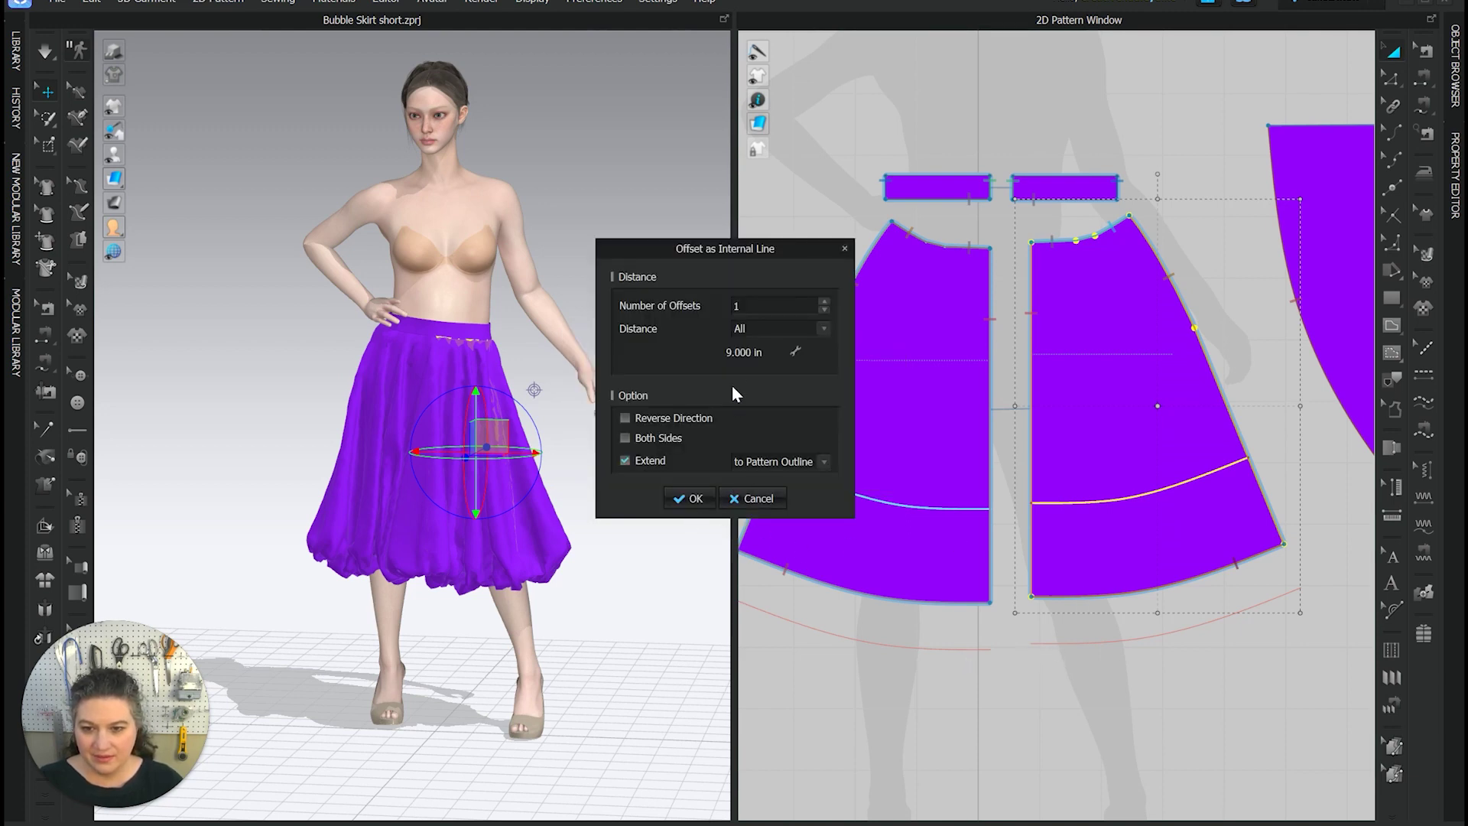
# - Cancel the failed offset and offset the right panel's hem edge by 9 in instead
pyautogui.click(752, 492)
pyautogui.click(1140, 646)
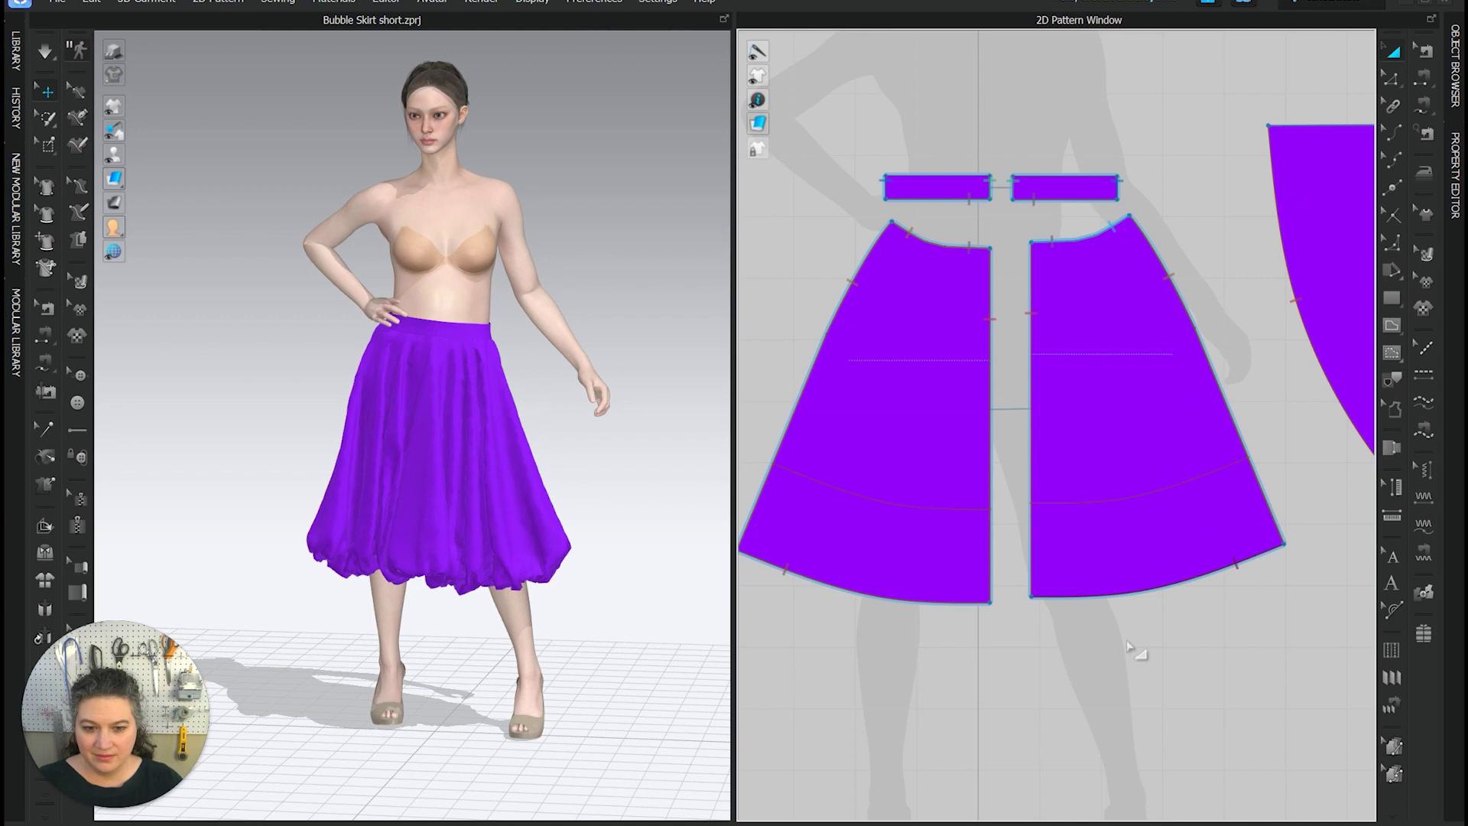
pyautogui.click(1136, 595)
pyautogui.rightClick(1137, 597)
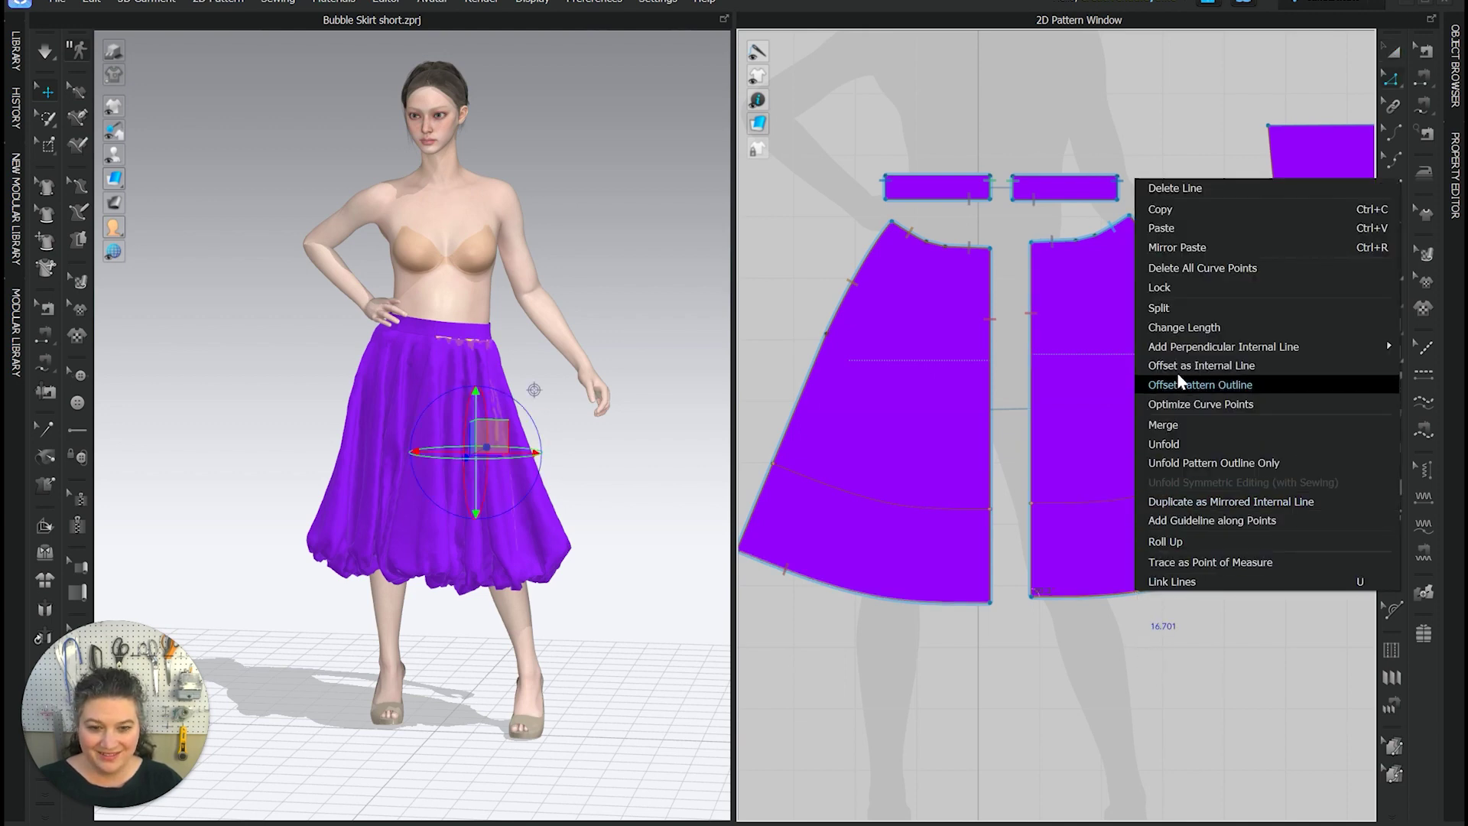
pyautogui.click(1210, 365)
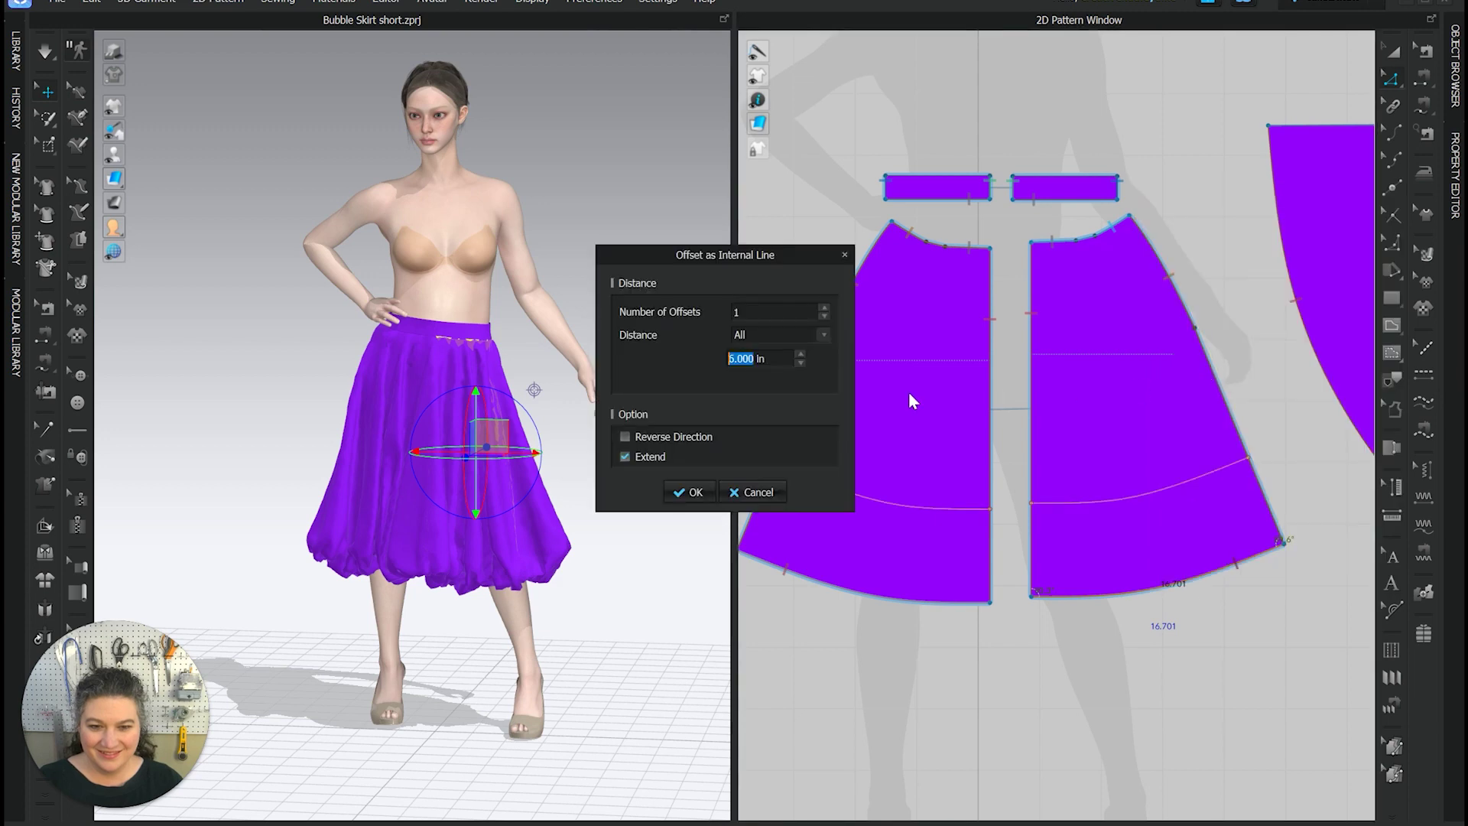
pyautogui.write('9')
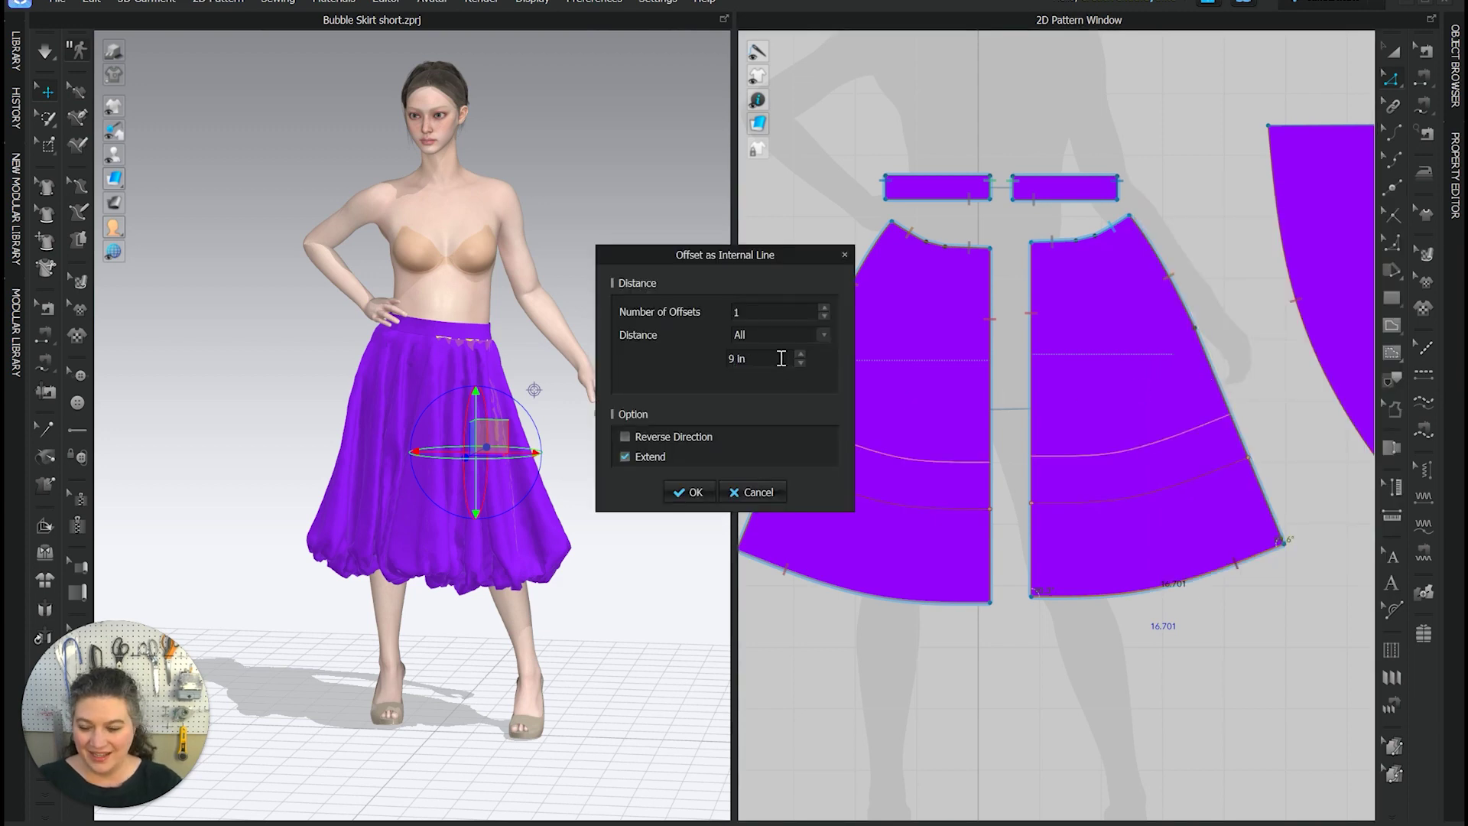
pyautogui.click(692, 493)
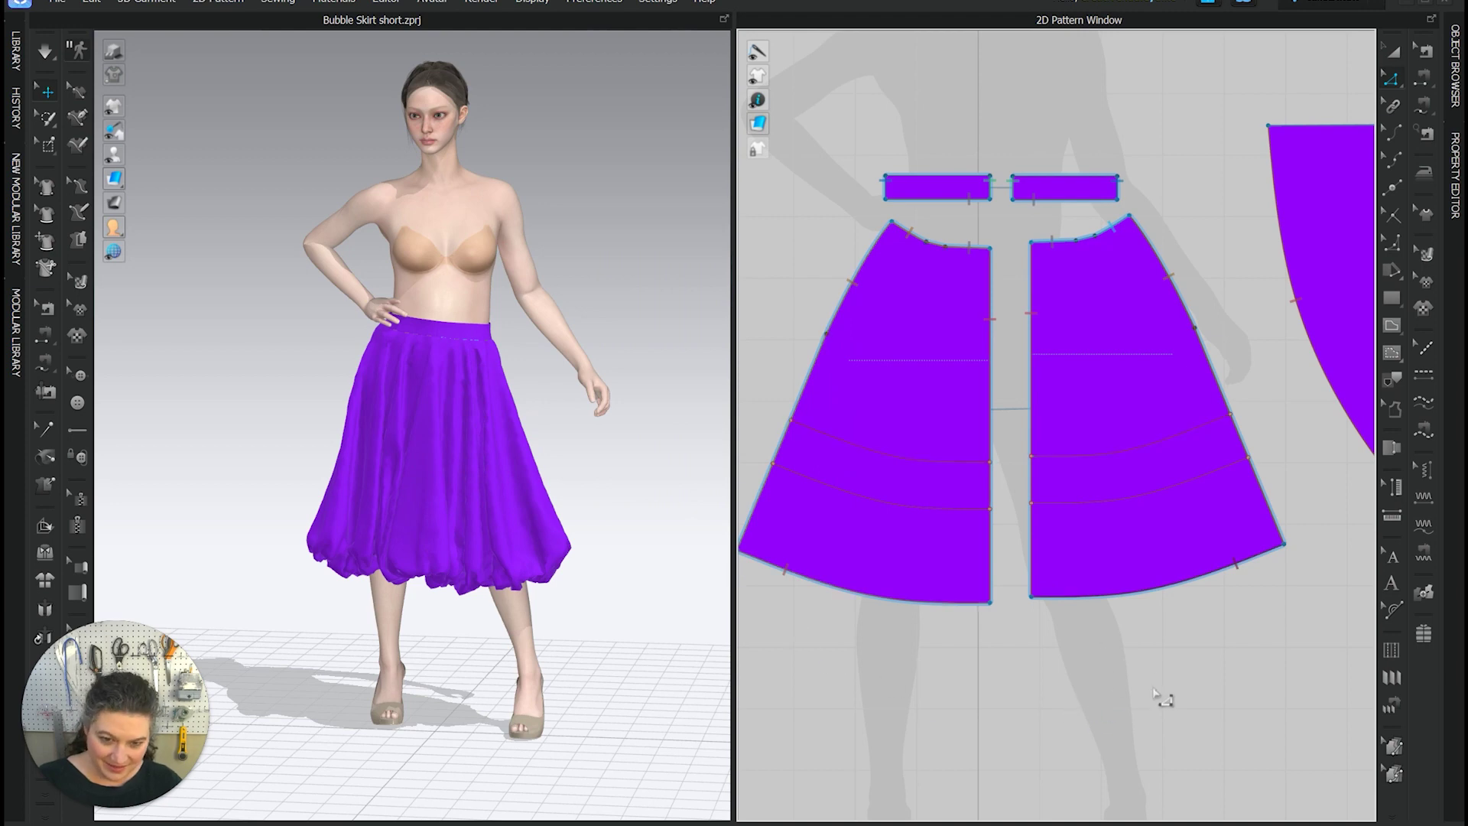
pyautogui.click(1069, 513)
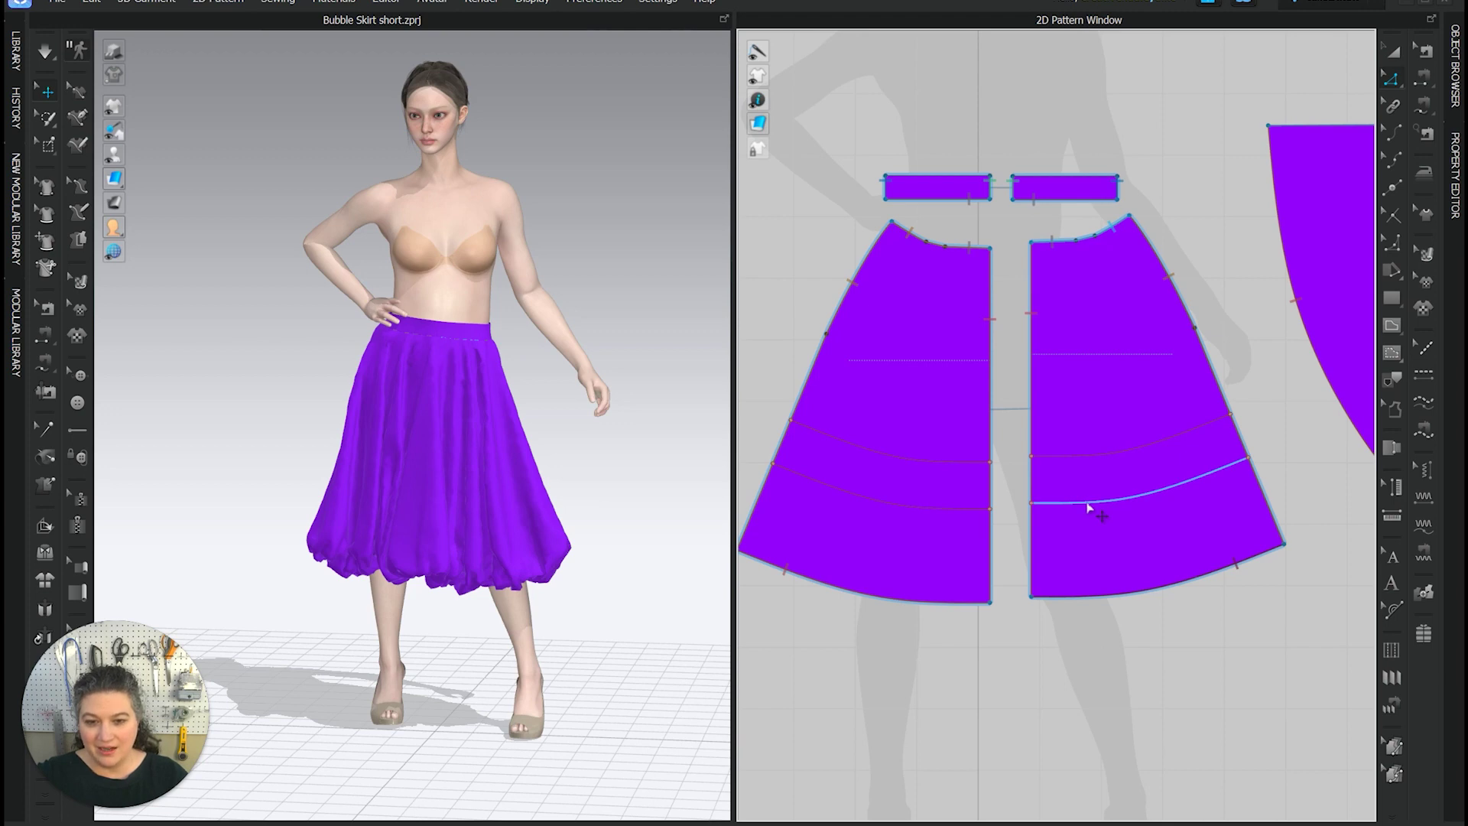
# - Select both halves of the half-circle piece's hem and offset them as a 9.000 in internal line
pyautogui.scroll(-5, 1090, 507)
pyautogui.moveTo(1249, 685); pyautogui.dragTo(829, 738, button='middle')
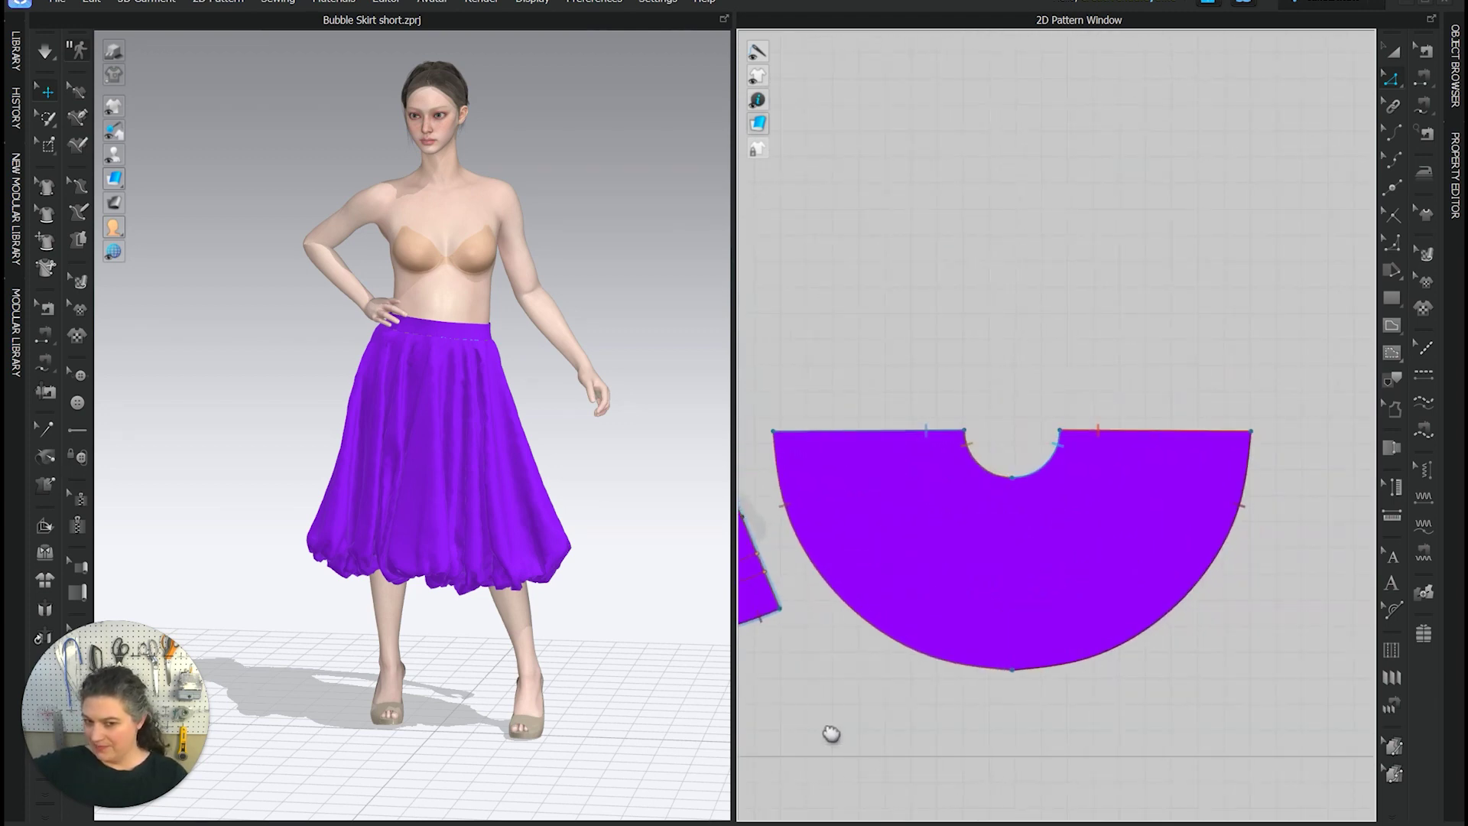
pyautogui.scroll(3, 910, 688)
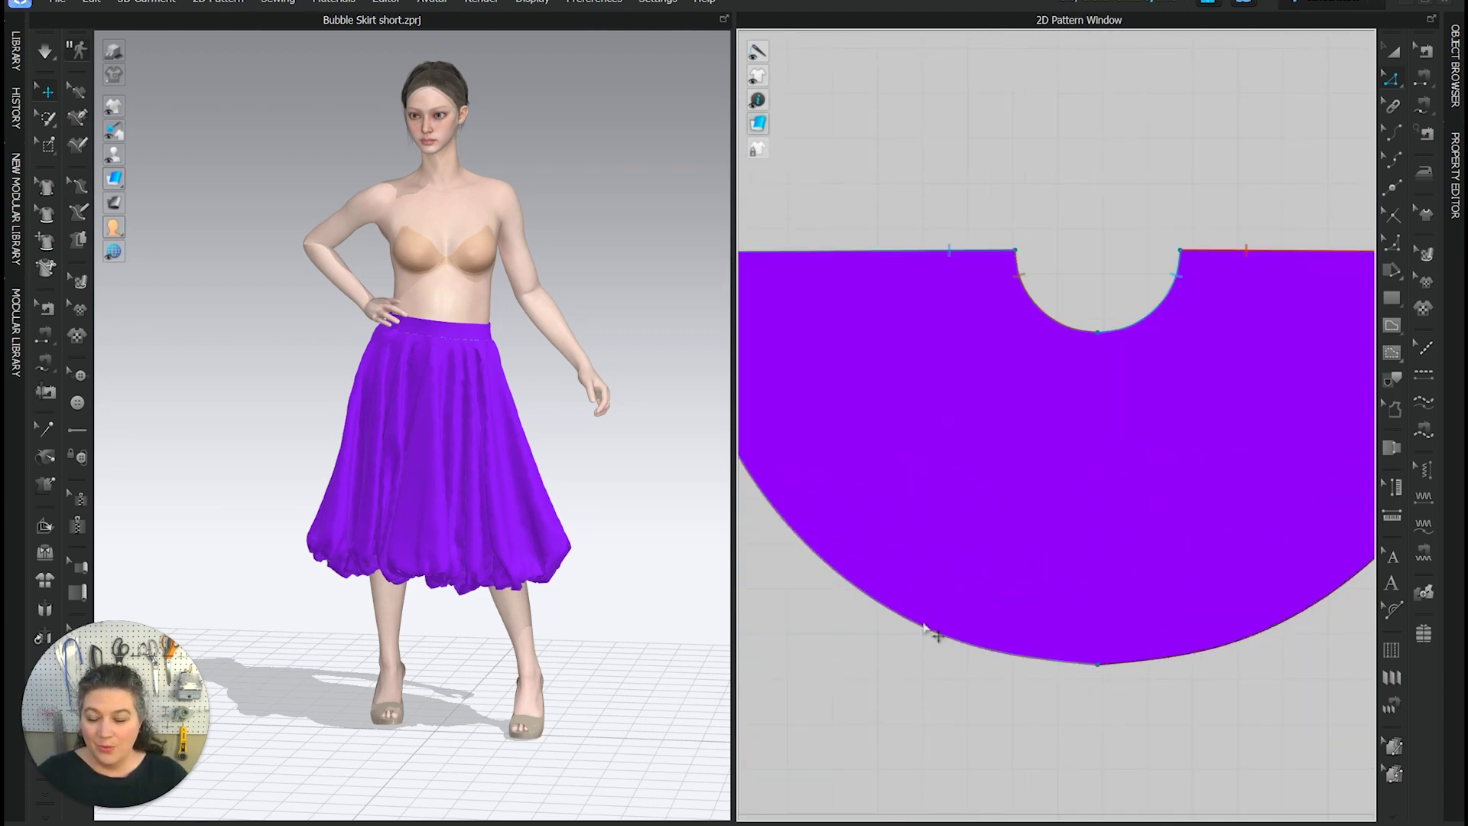
pyautogui.scroll(4, 937, 635)
pyautogui.scroll(-4, 941, 642)
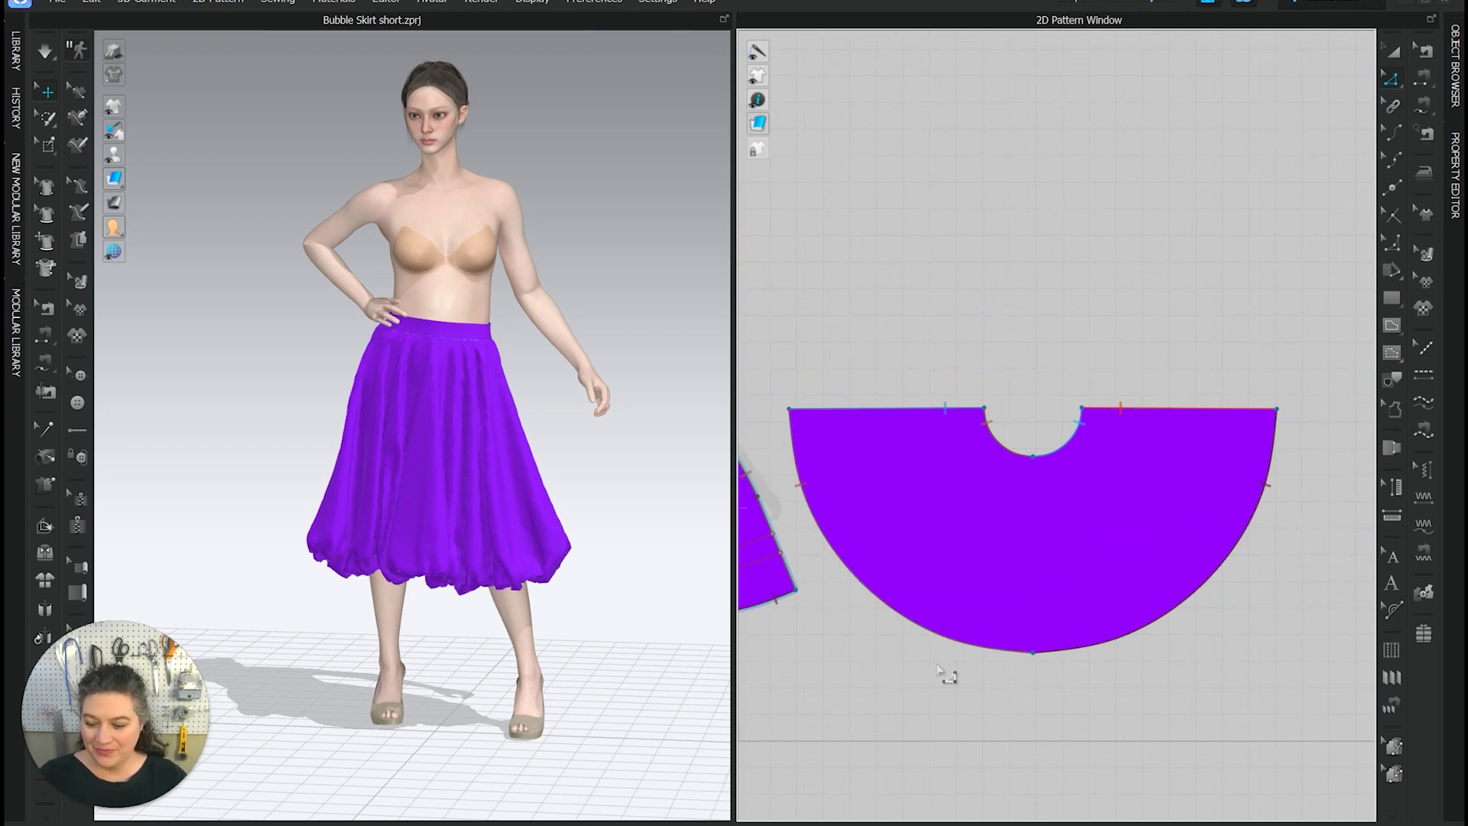
pyautogui.click(945, 638)
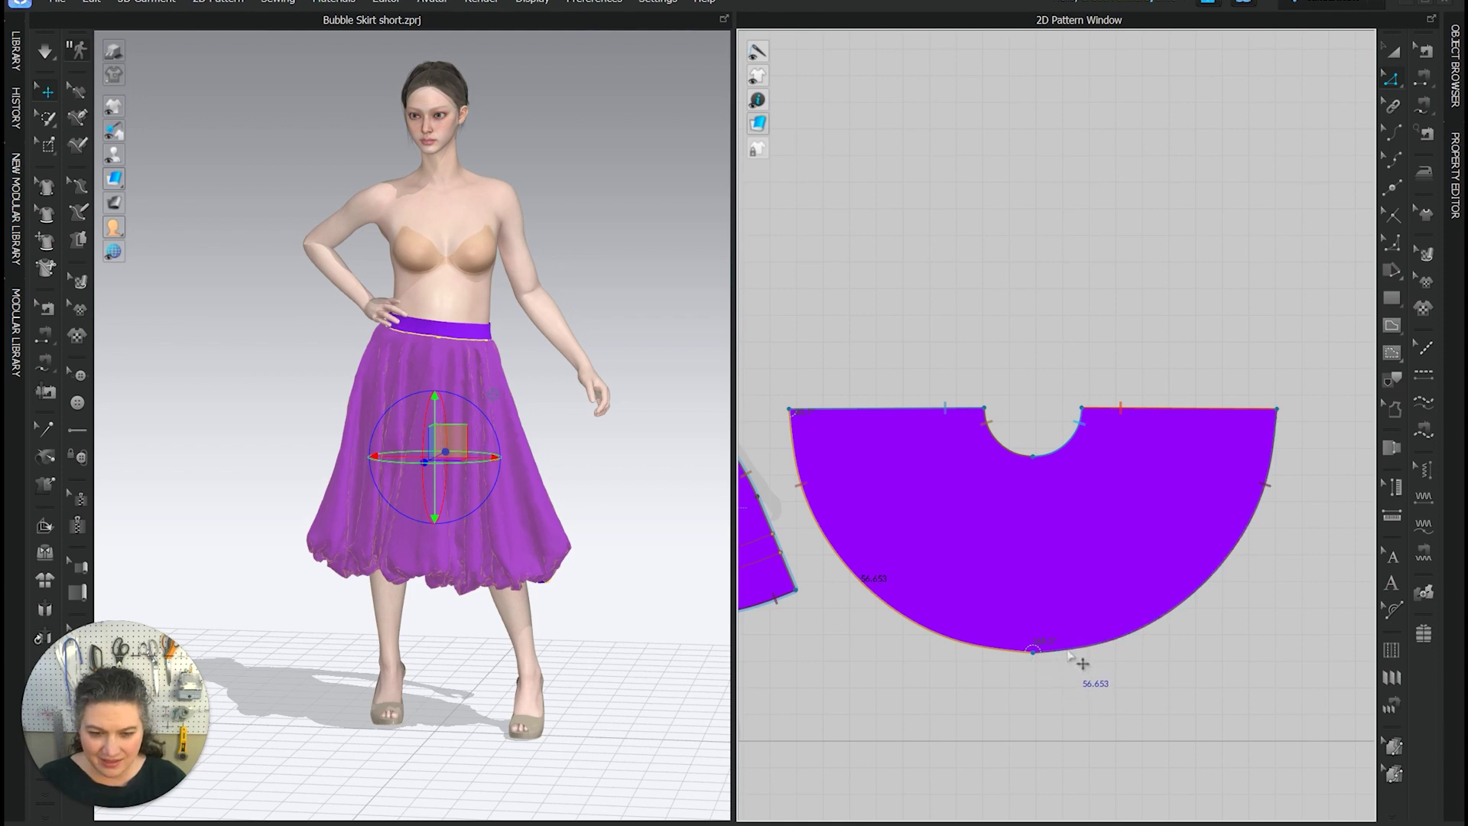
pyautogui.keyDown('shift'); pyautogui.click(1070, 655); pyautogui.keyUp('shift')
pyautogui.rightClick(1070, 655)
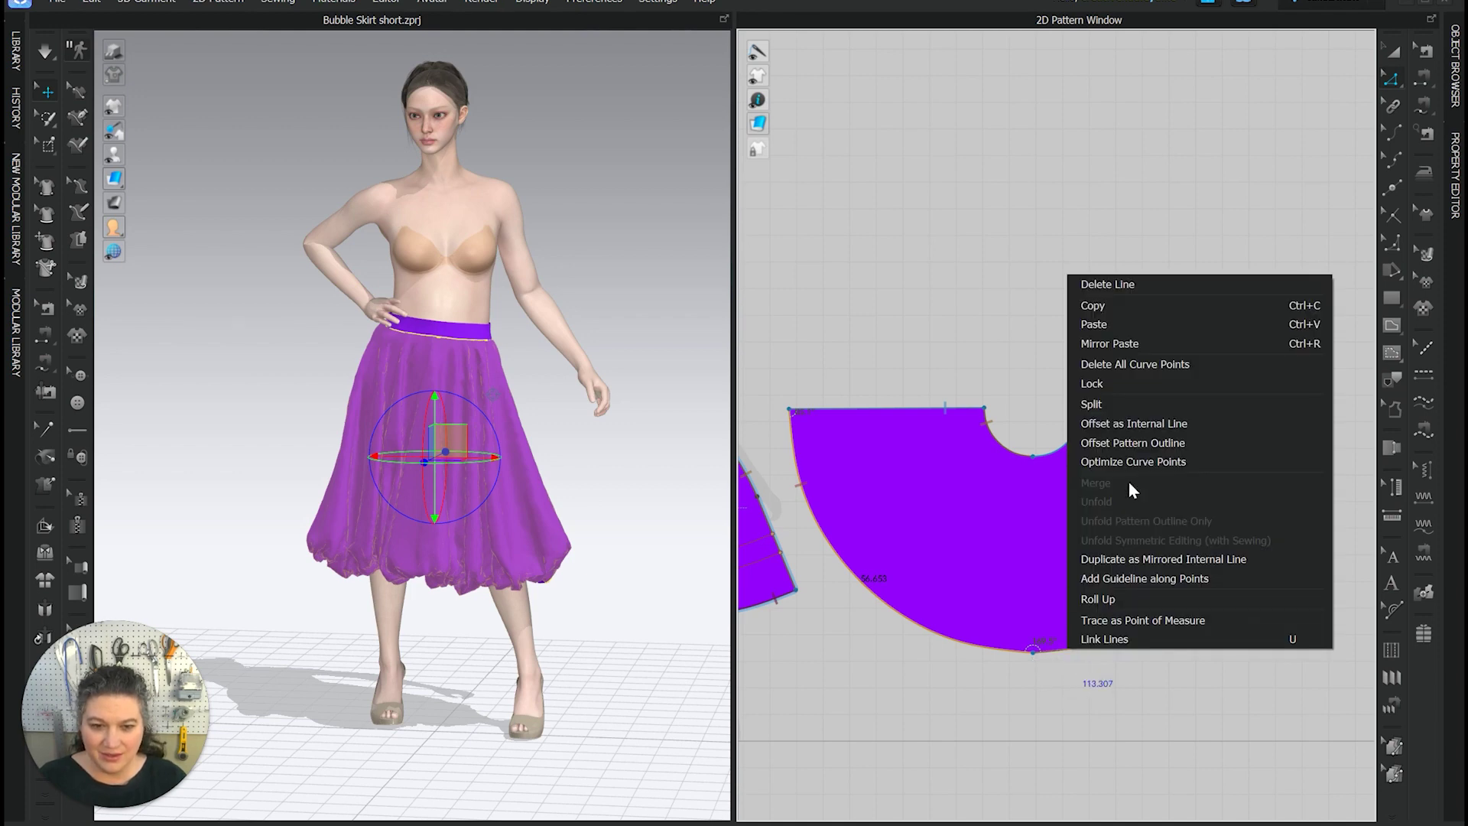
pyautogui.click(1127, 425)
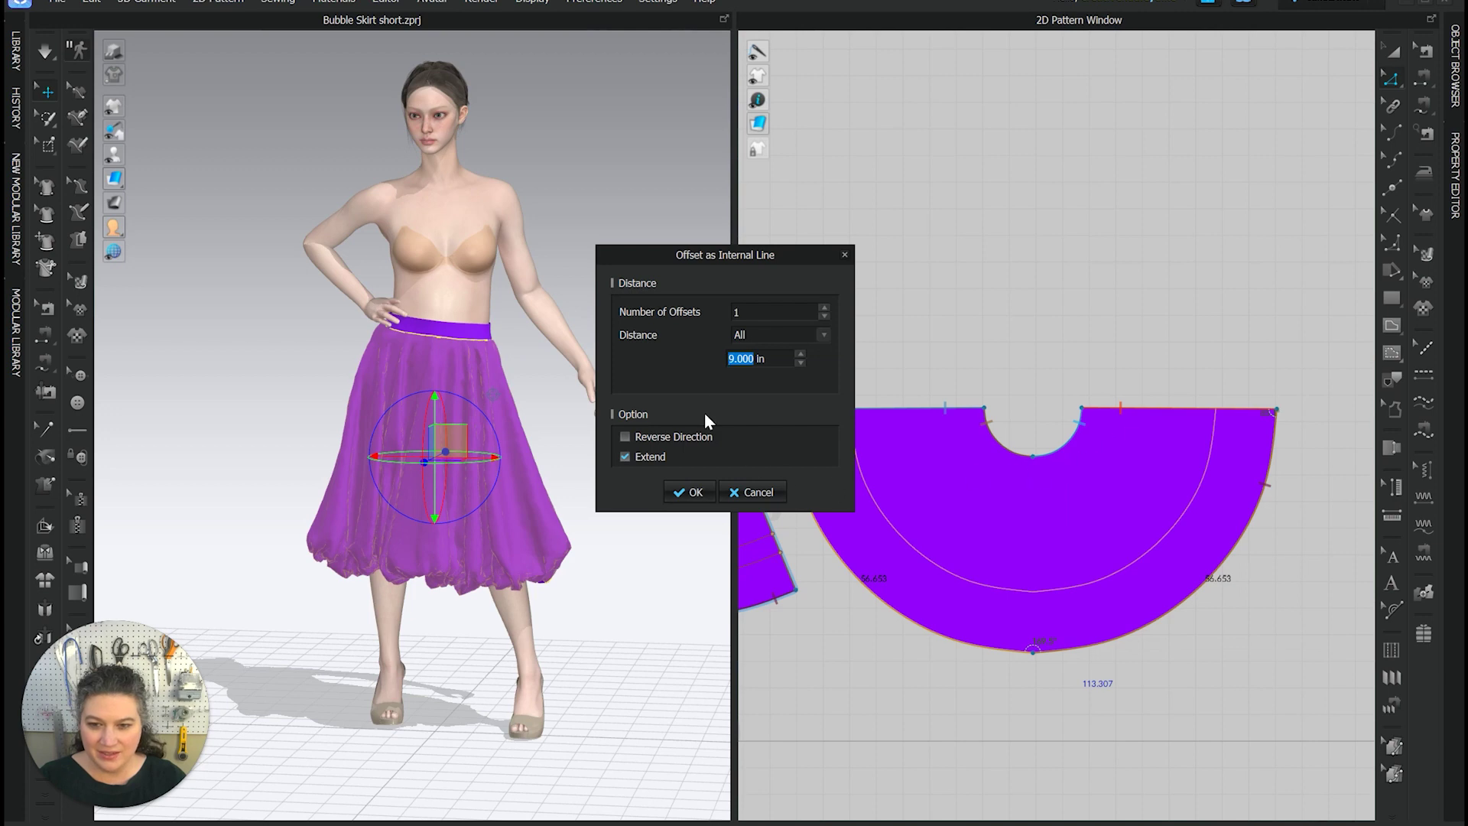
pyautogui.click(692, 492)
pyautogui.moveTo(777, 704); pyautogui.dragTo(1114, 656, button='right')
# - Offset the front skirt panel's hem segments as a 9 in internal line
pyautogui.scroll(2, 1055, 600)
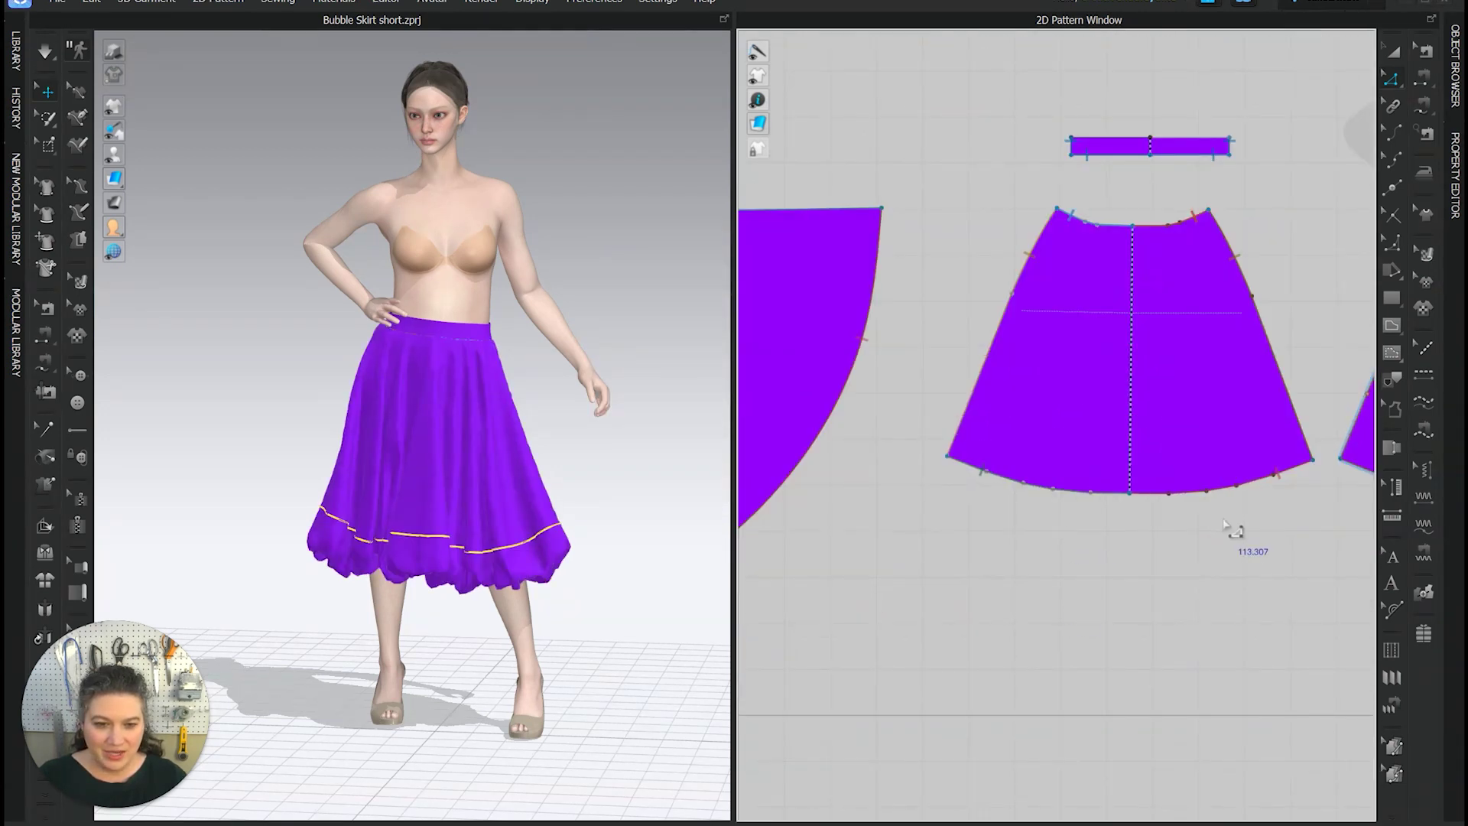
pyautogui.scroll(2, 1229, 531)
pyautogui.scroll(-2, 1229, 530)
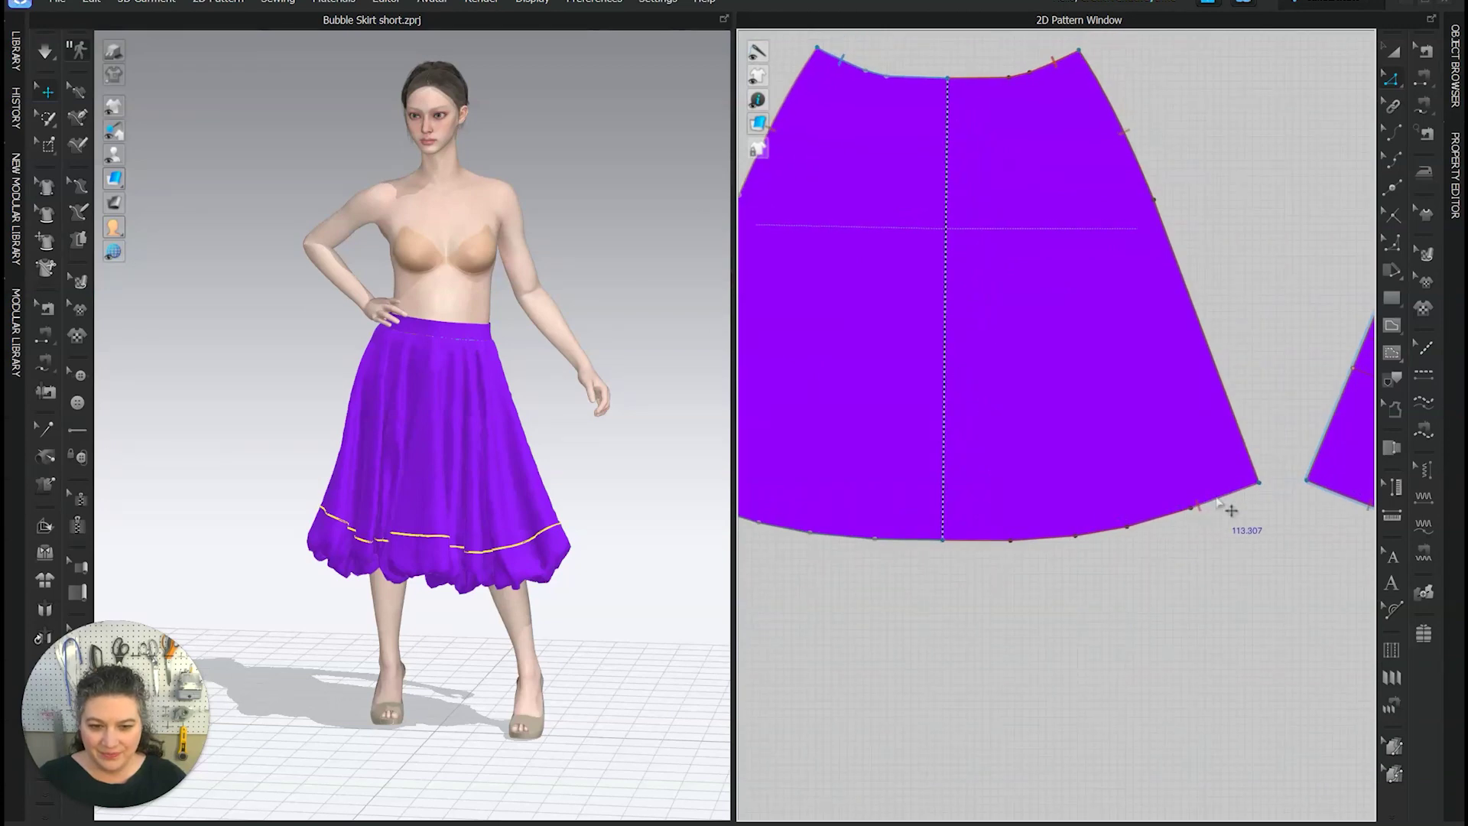
pyautogui.click(1228, 509)
pyautogui.click(1147, 544)
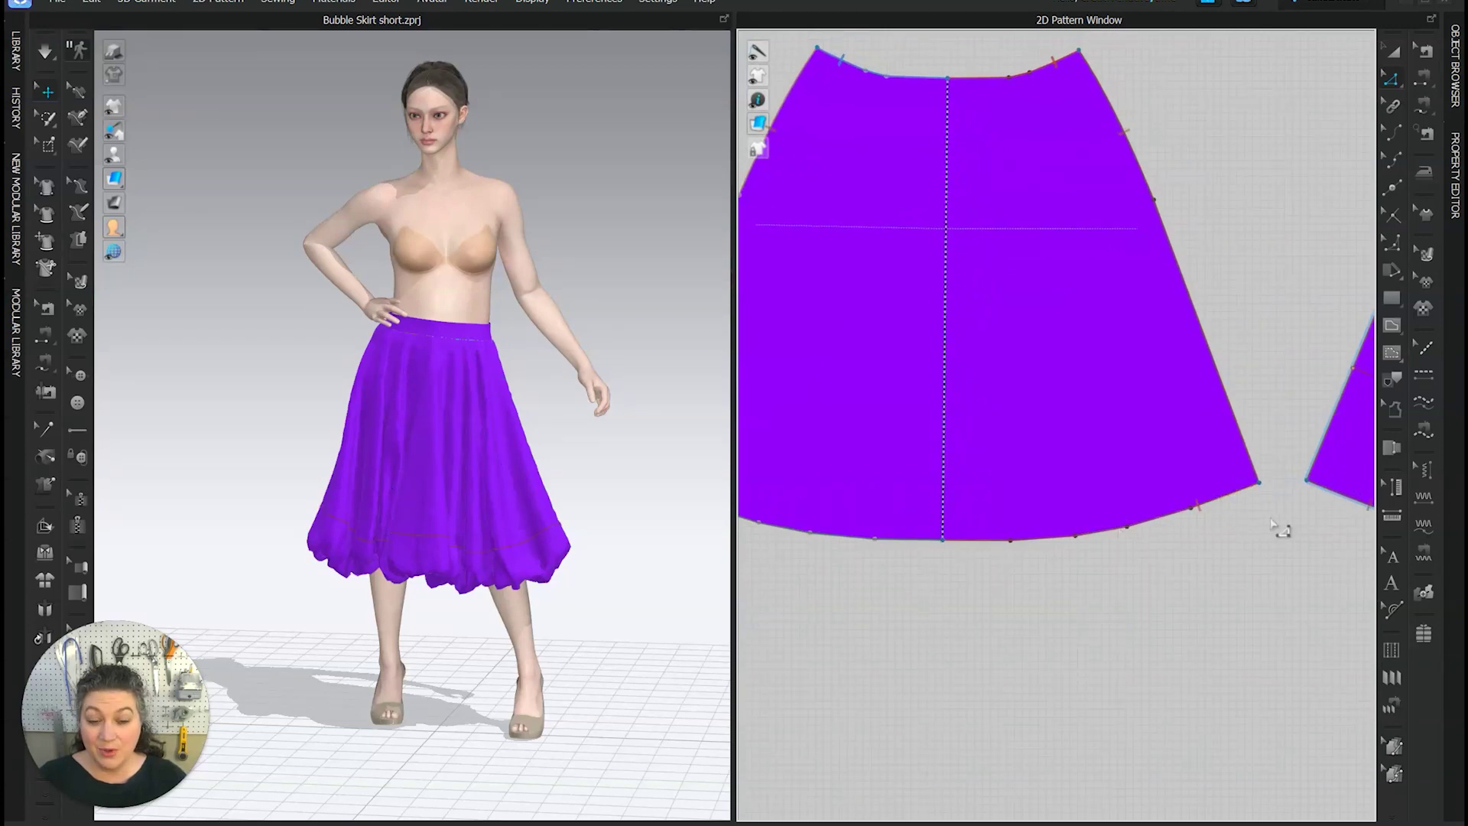
pyautogui.moveTo(1286, 467); pyautogui.dragTo(940, 606)
pyautogui.rightClick(983, 540)
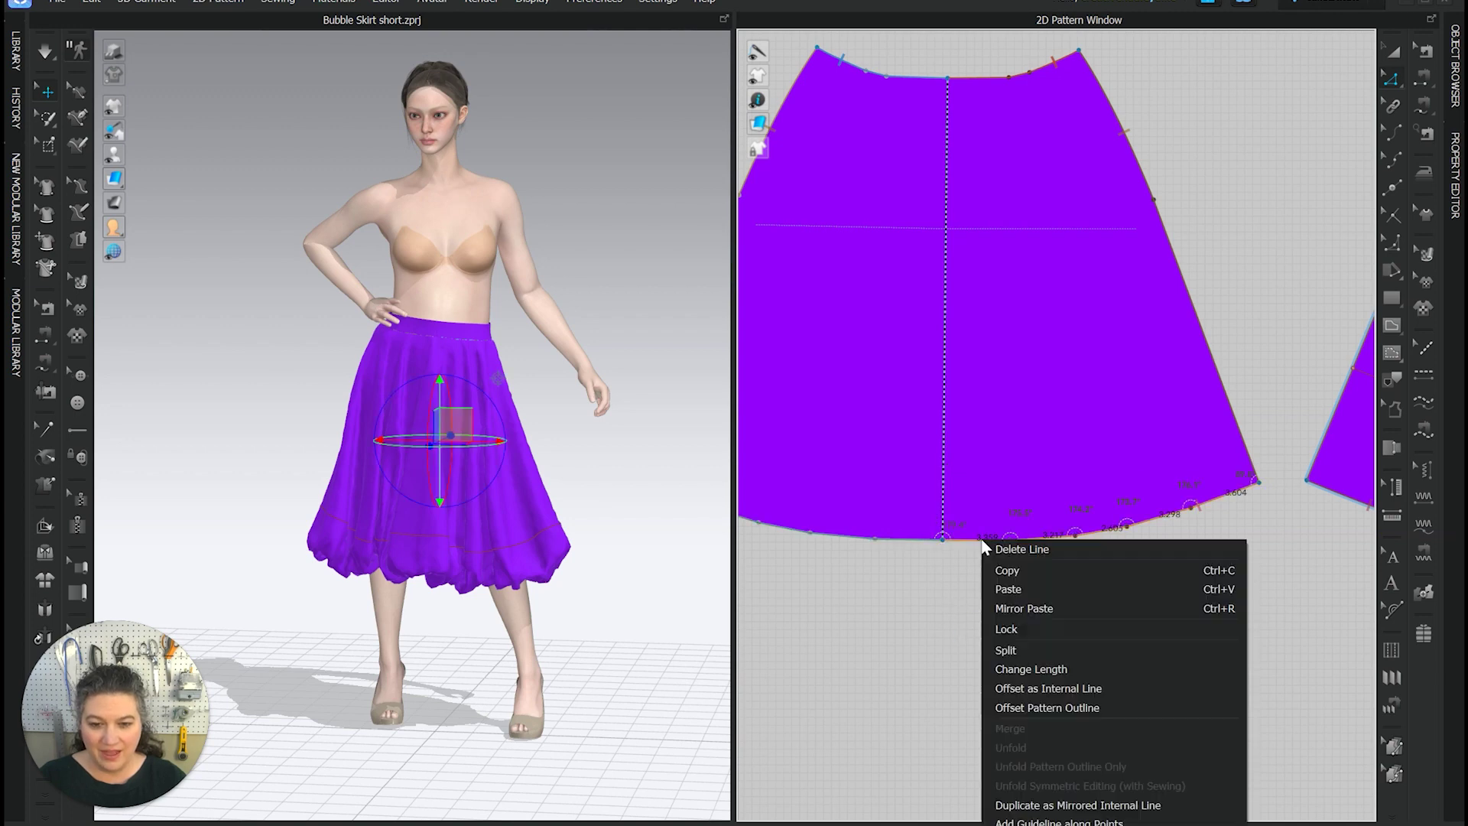
pyautogui.click(1042, 688)
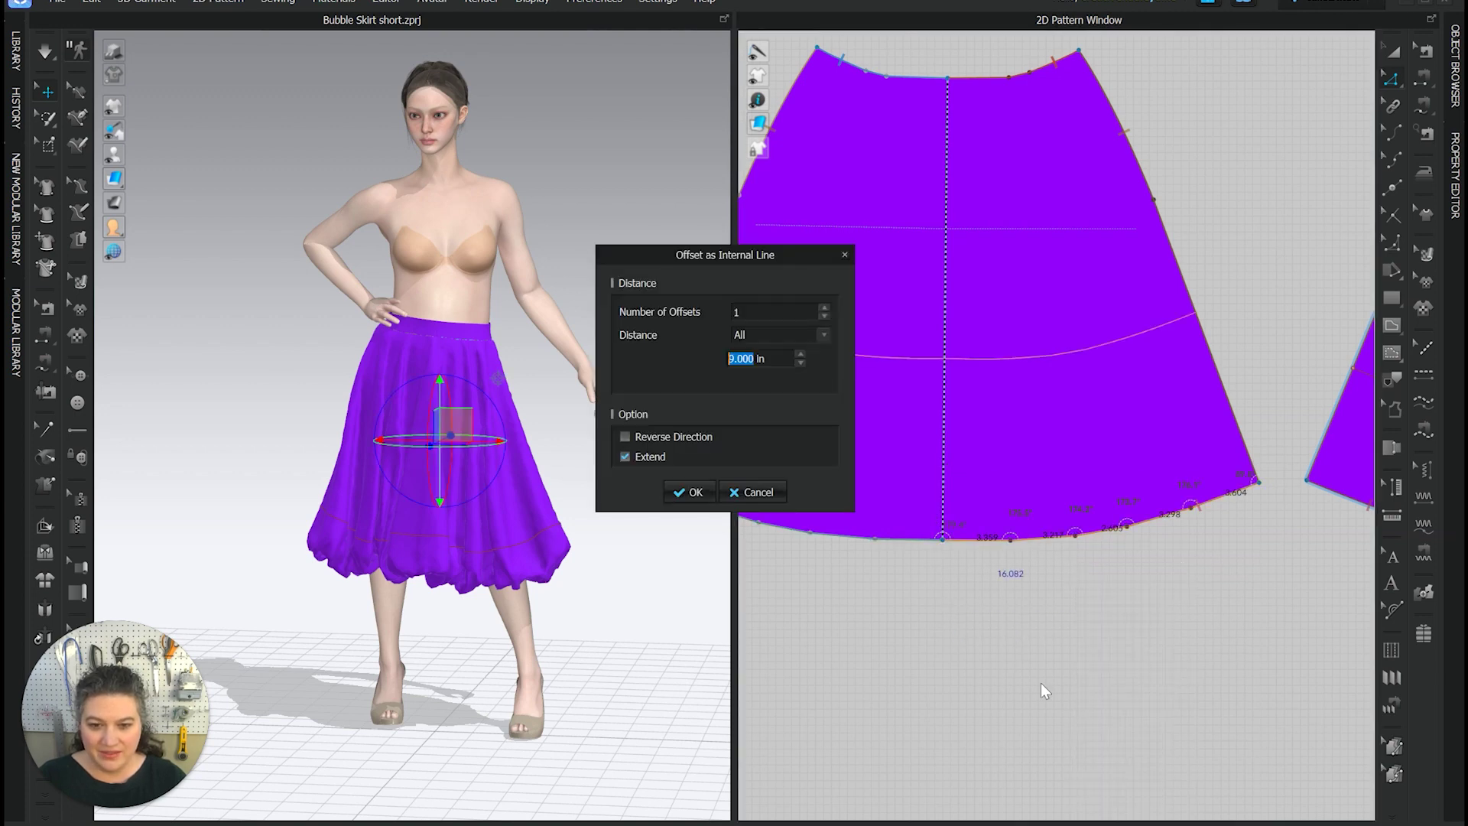
pyautogui.click(687, 493)
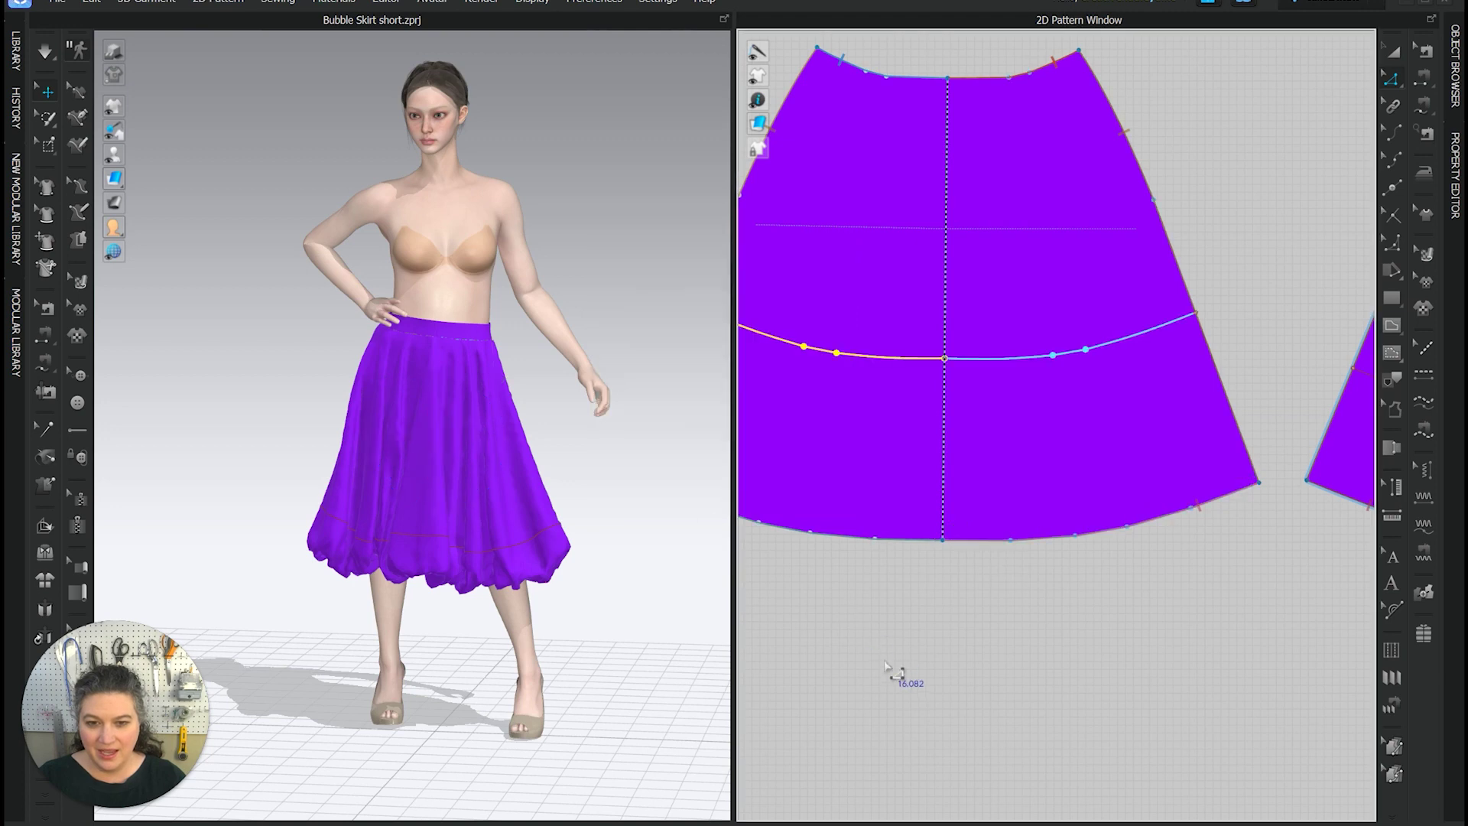
# - Offset the other half-circle piece's hem as a 9 in internal line
pyautogui.scroll(2, 947, 693)
pyautogui.scroll(5, 1163, 632)
pyautogui.scroll(-5, 1163, 632)
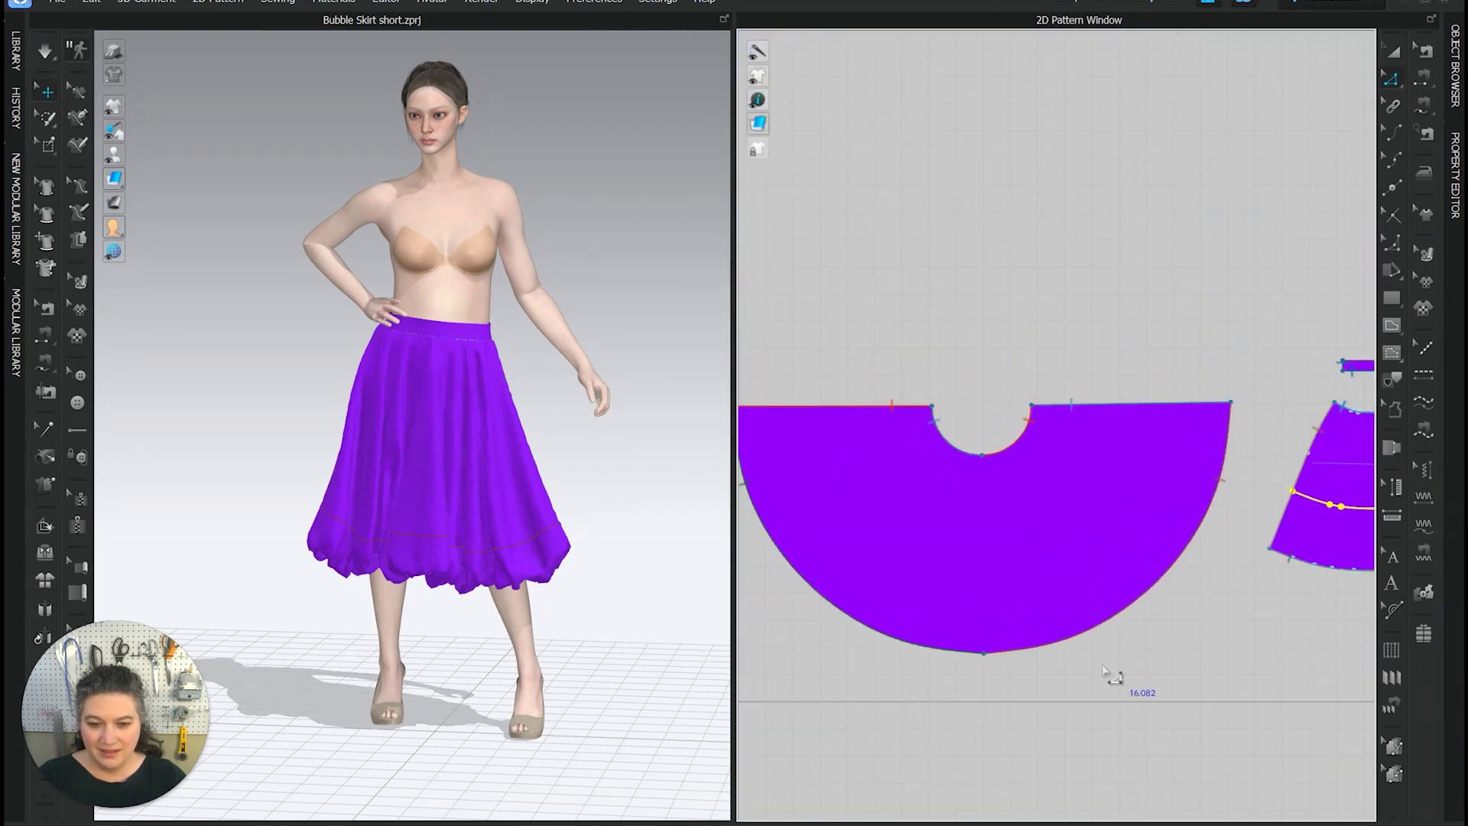
pyautogui.click(1099, 639)
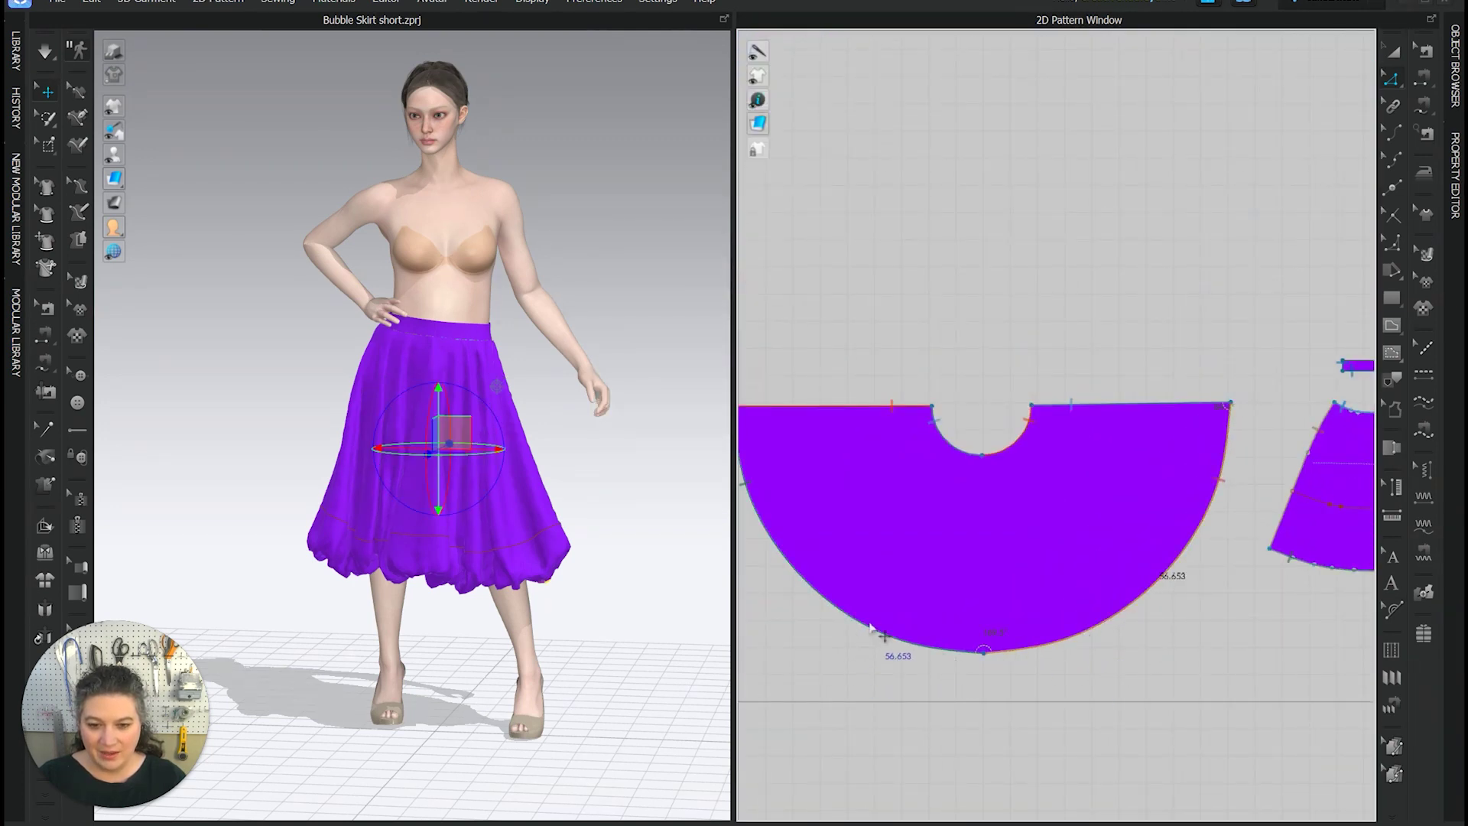
pyautogui.rightClick(871, 635)
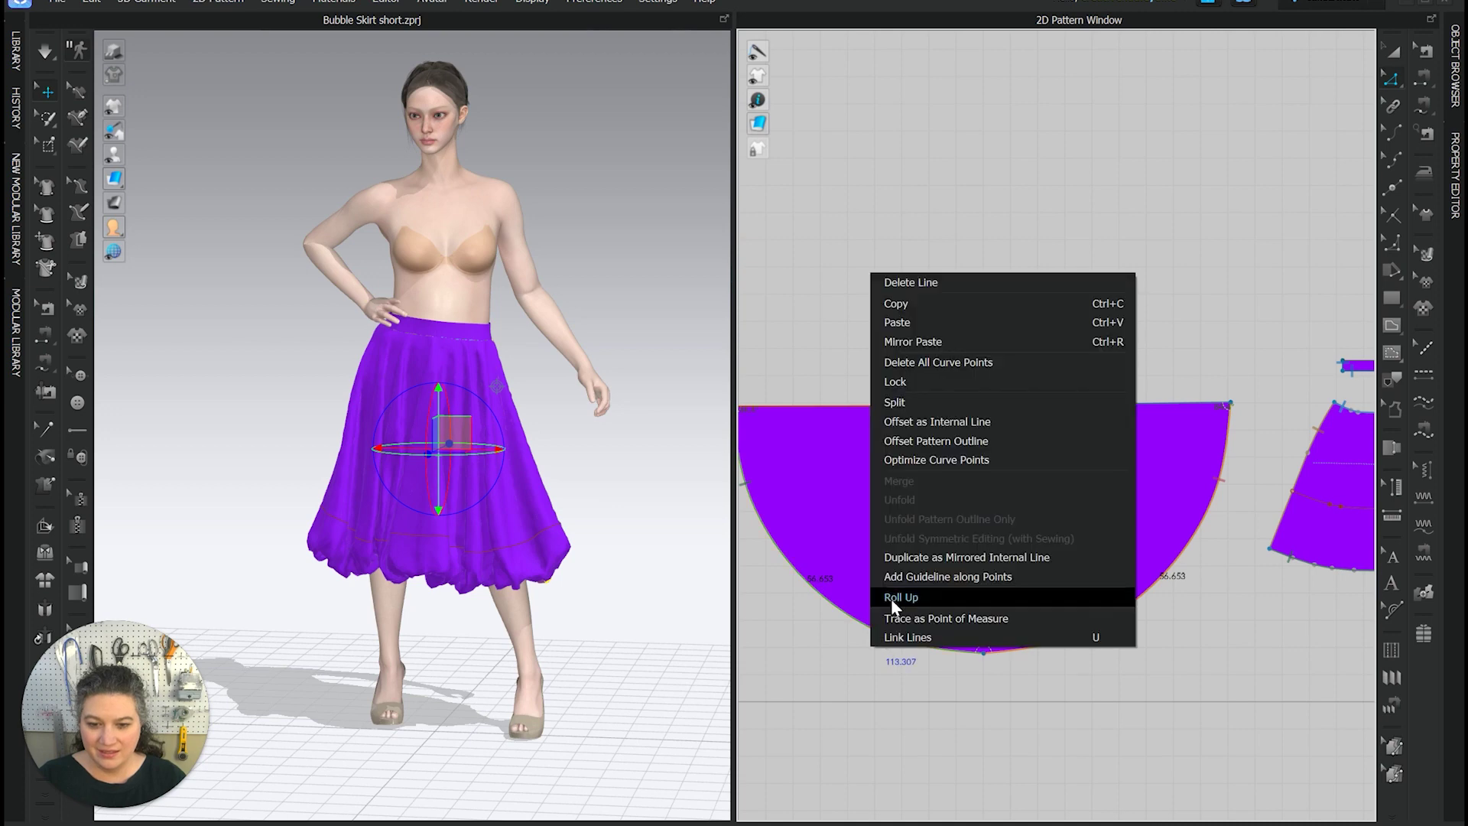
pyautogui.click(919, 421)
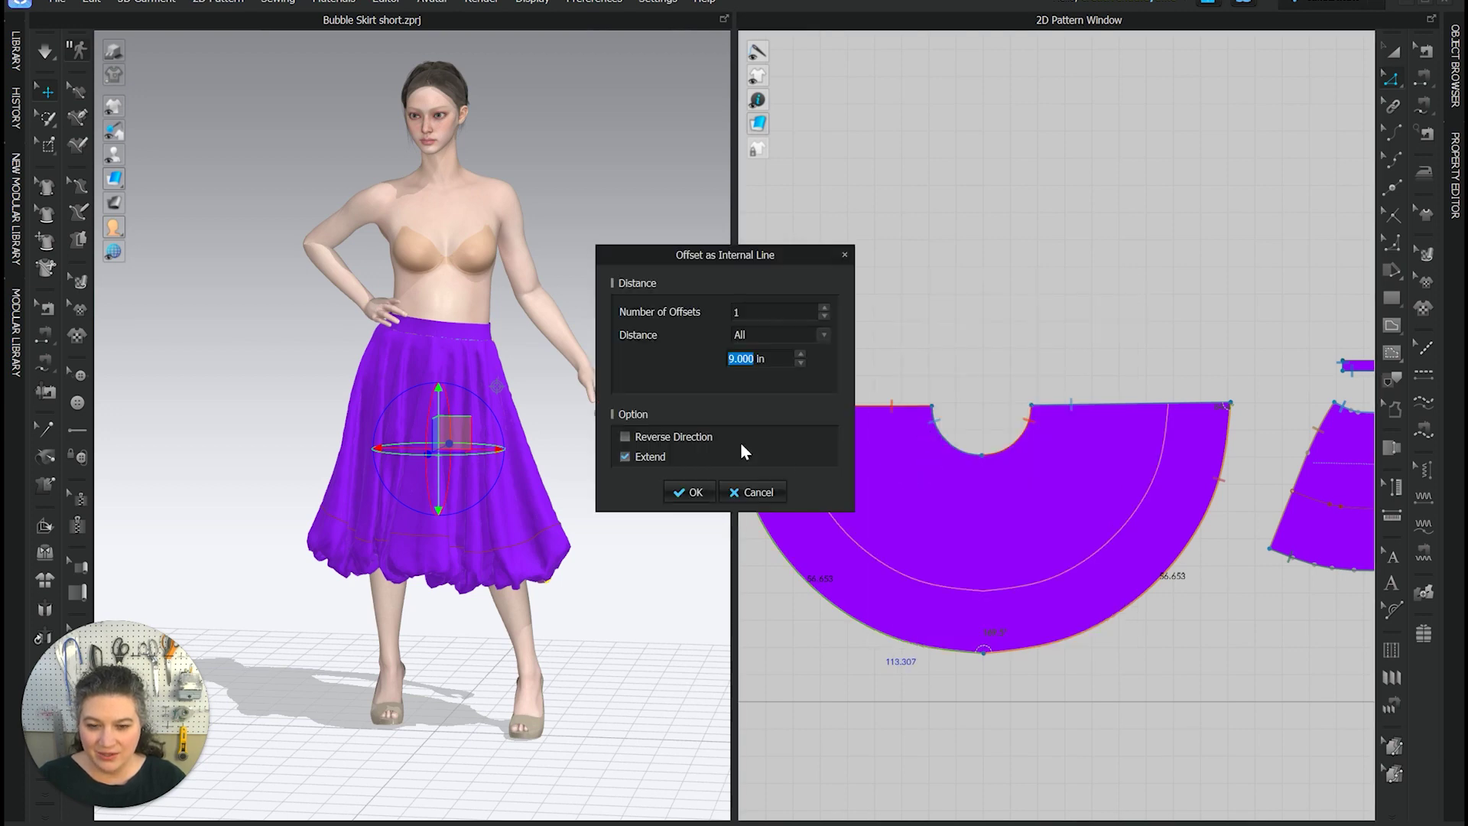
pyautogui.click(688, 493)
pyautogui.scroll(-5, 1101, 666)
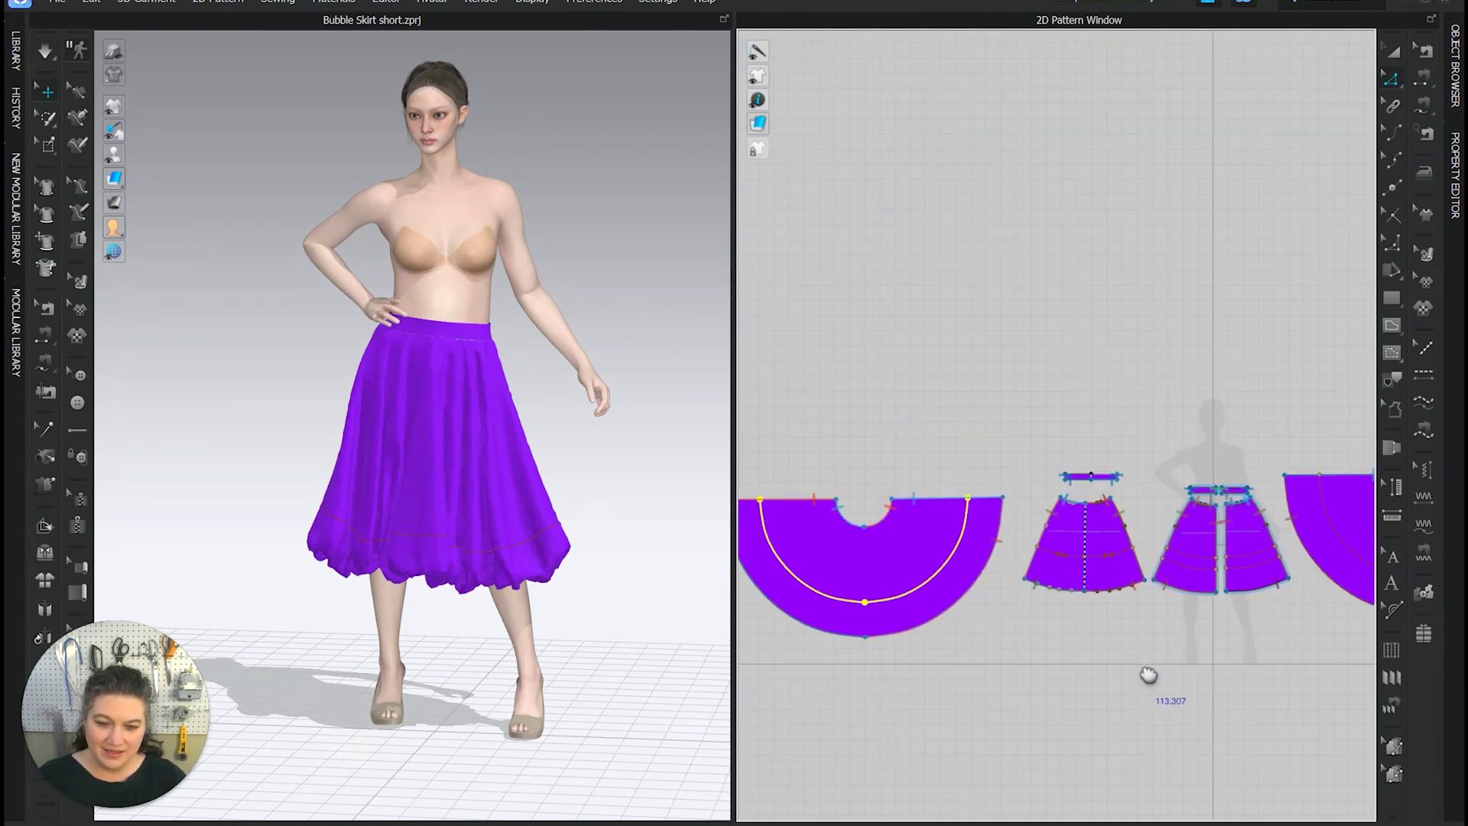
# - Cut the back panel along its internal line and delete both lower sections
pyautogui.moveTo(1056, 676); pyautogui.dragTo(977, 669, button='middle')
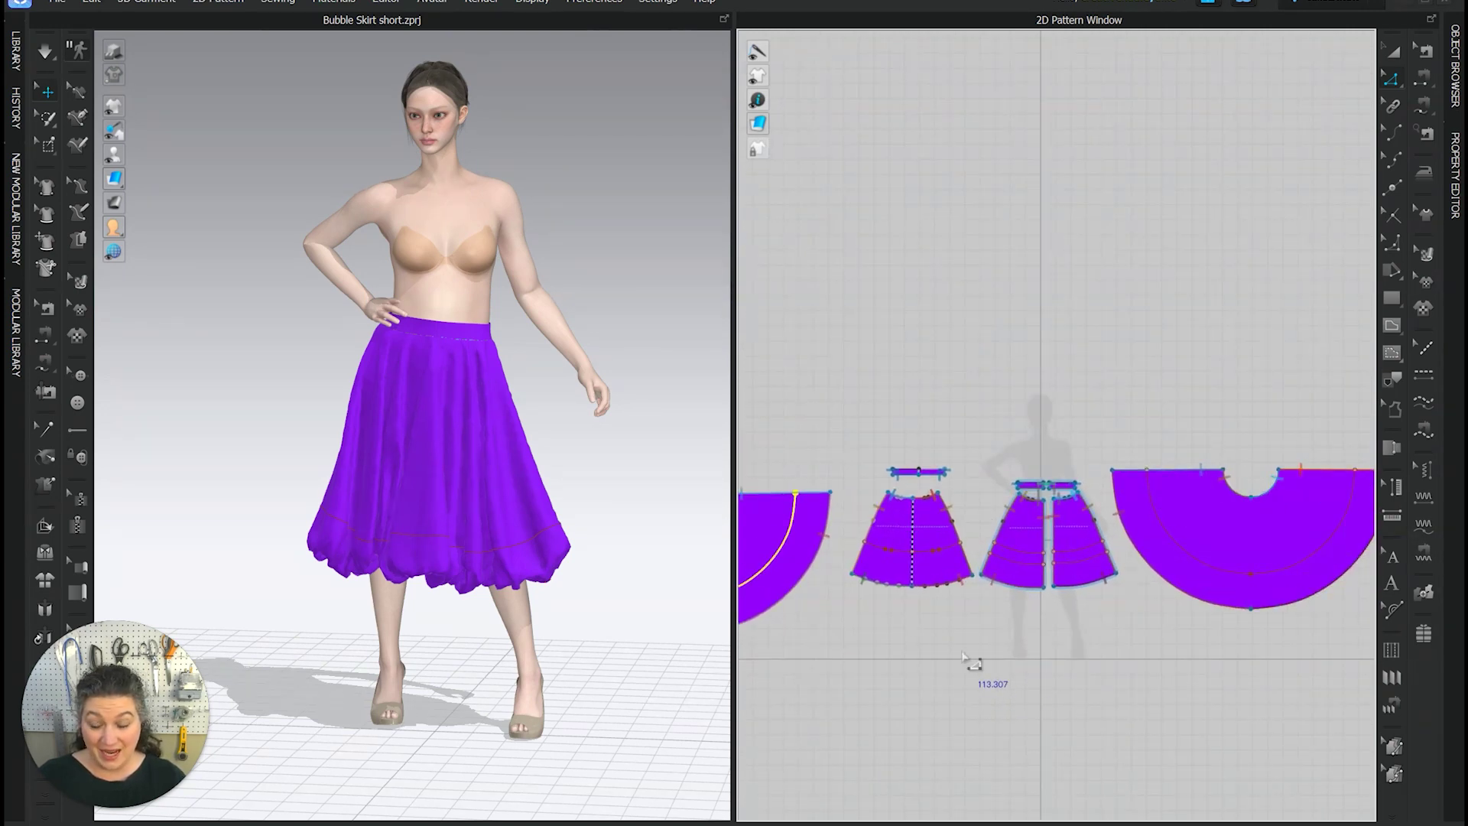
pyautogui.scroll(-1, 885, 658)
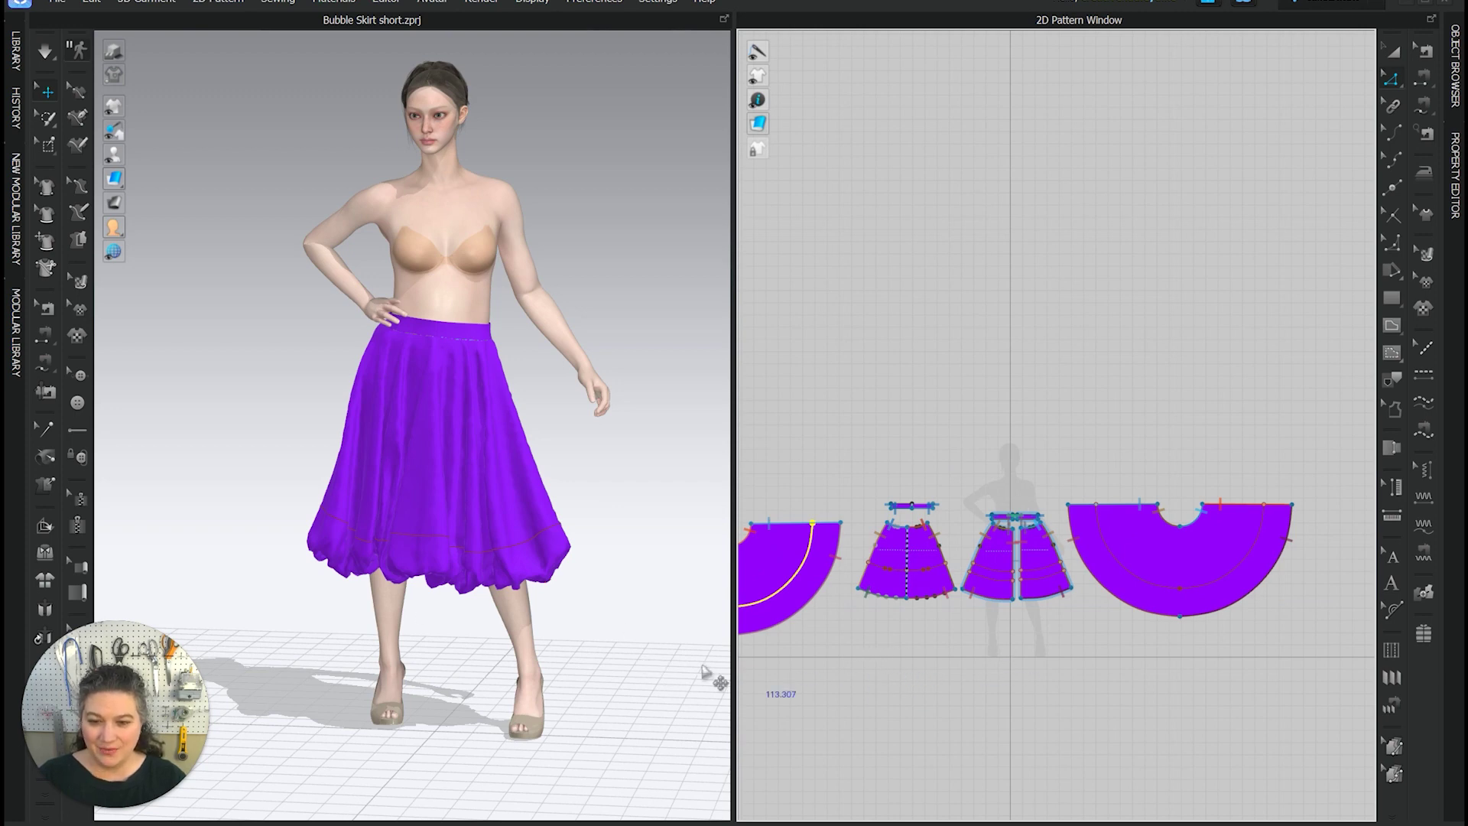
pyautogui.scroll(3, 1137, 606)
pyautogui.scroll(1, 1137, 607)
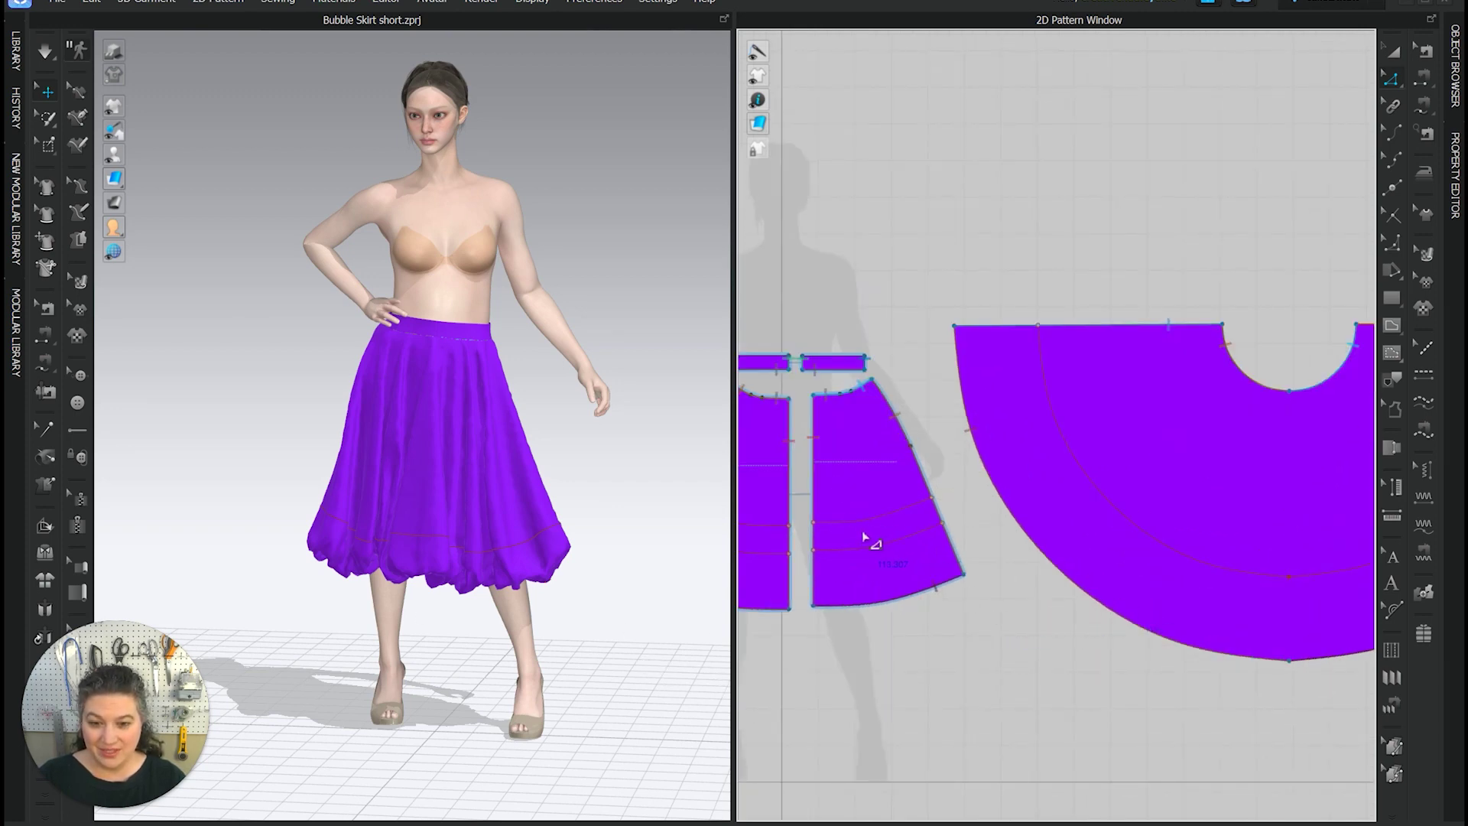
pyautogui.click(865, 521)
pyautogui.rightClick(865, 522)
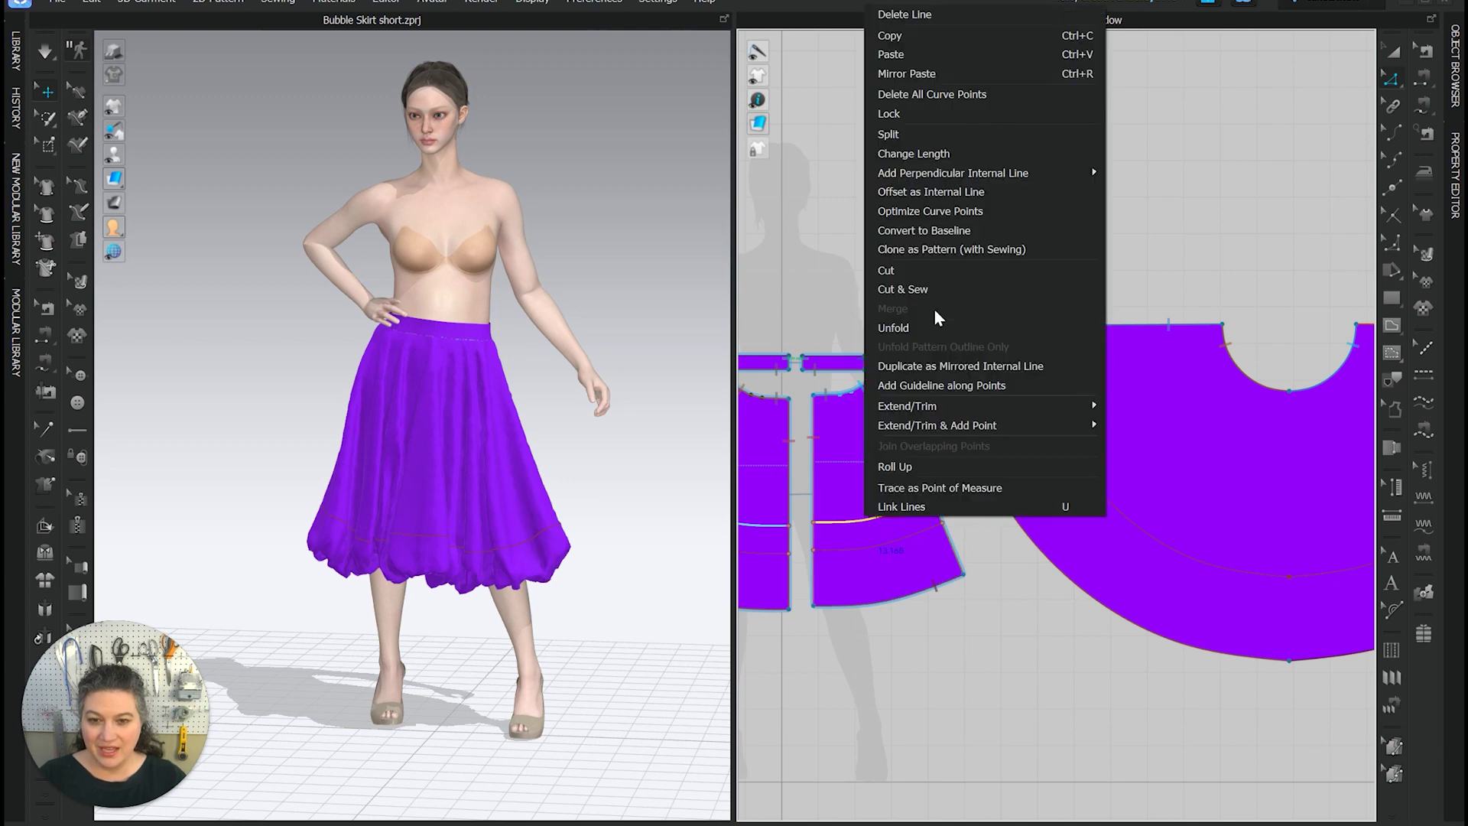
pyautogui.click(929, 270)
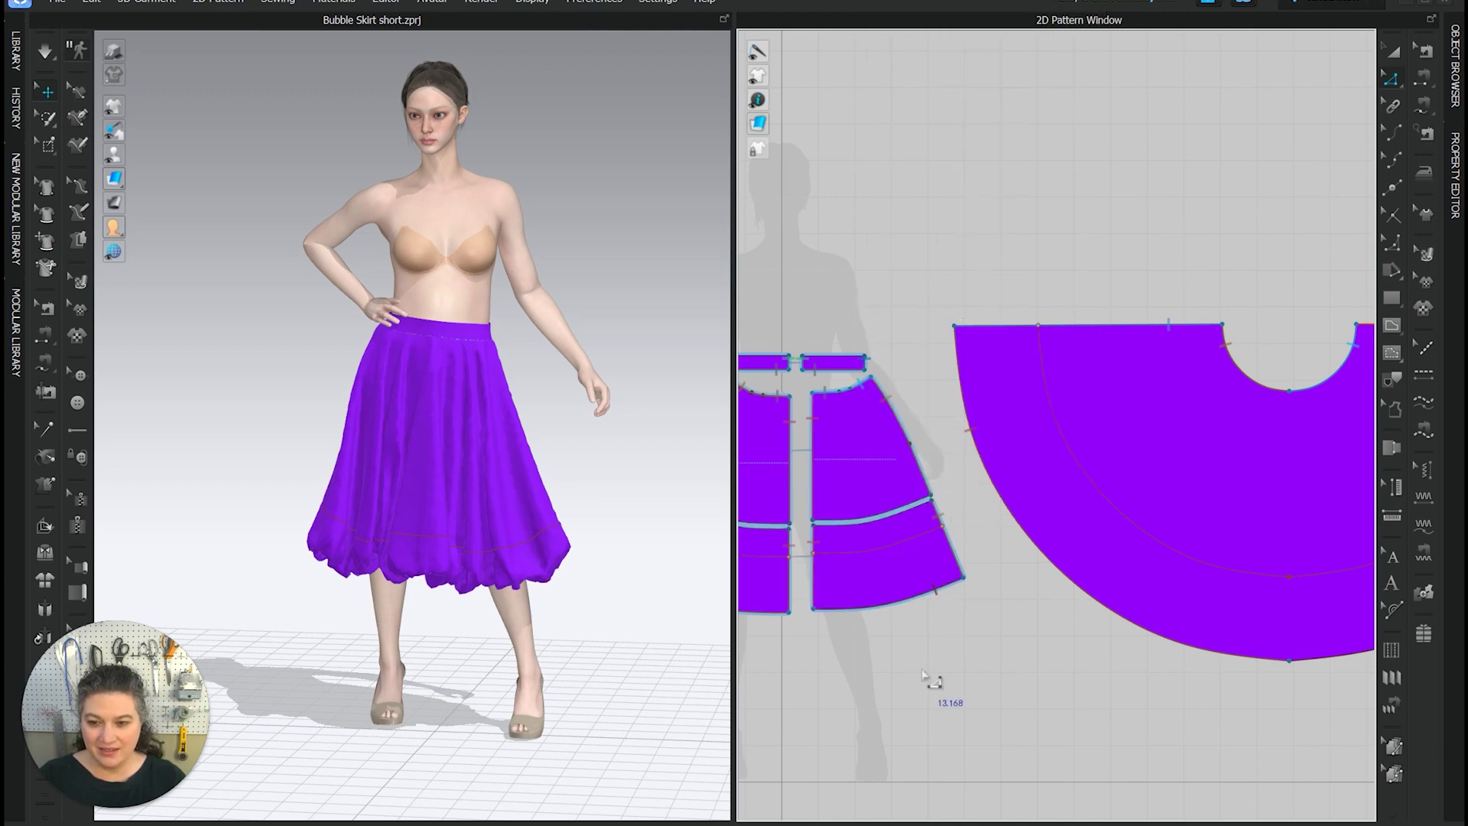
pyautogui.click(893, 572)
pyautogui.press('Delete')
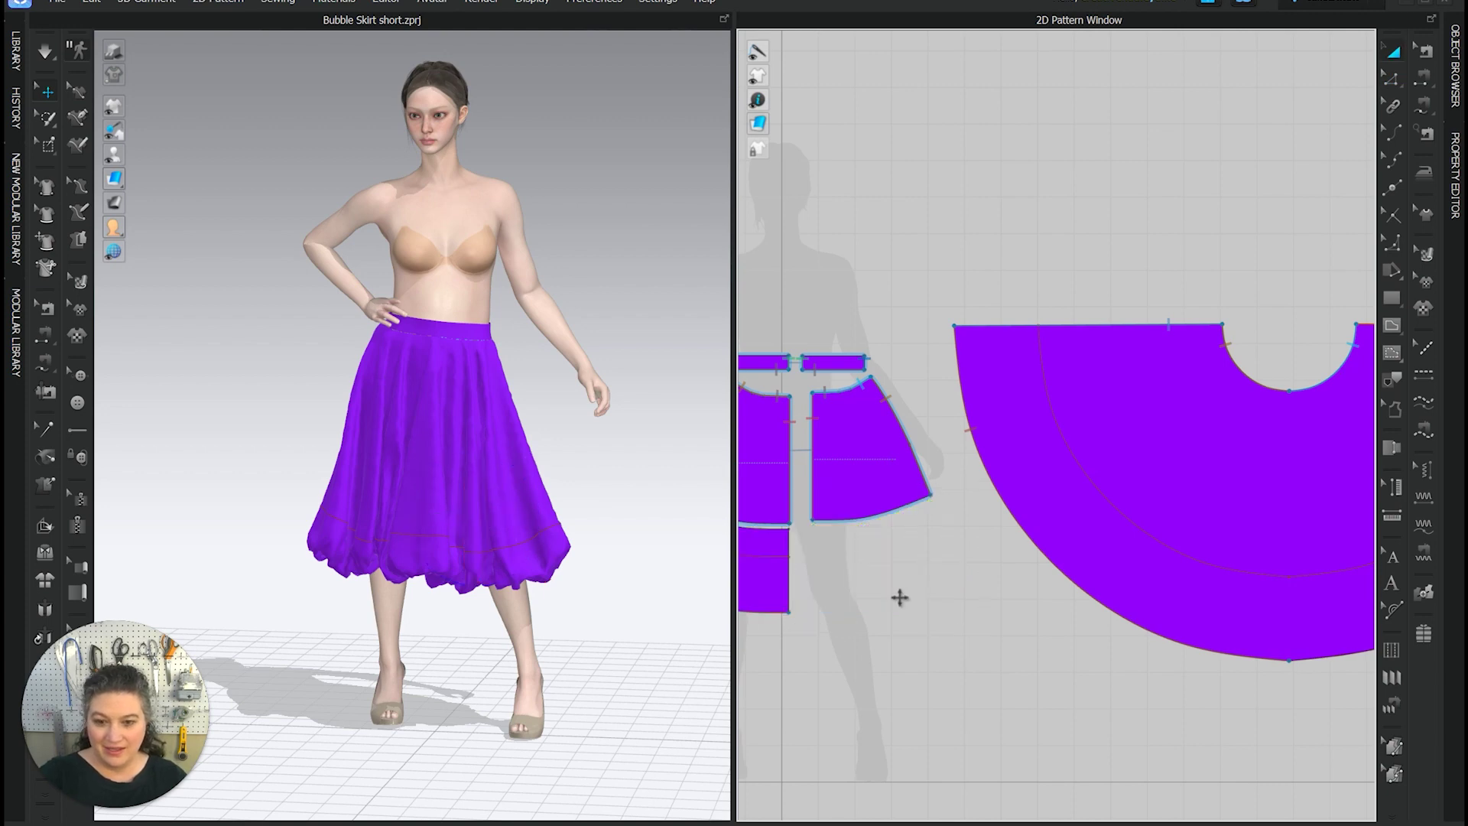
pyautogui.moveTo(702, 584); pyautogui.dragTo(1183, 576, button='middle')
pyautogui.click(834, 570)
pyautogui.press('Delete')
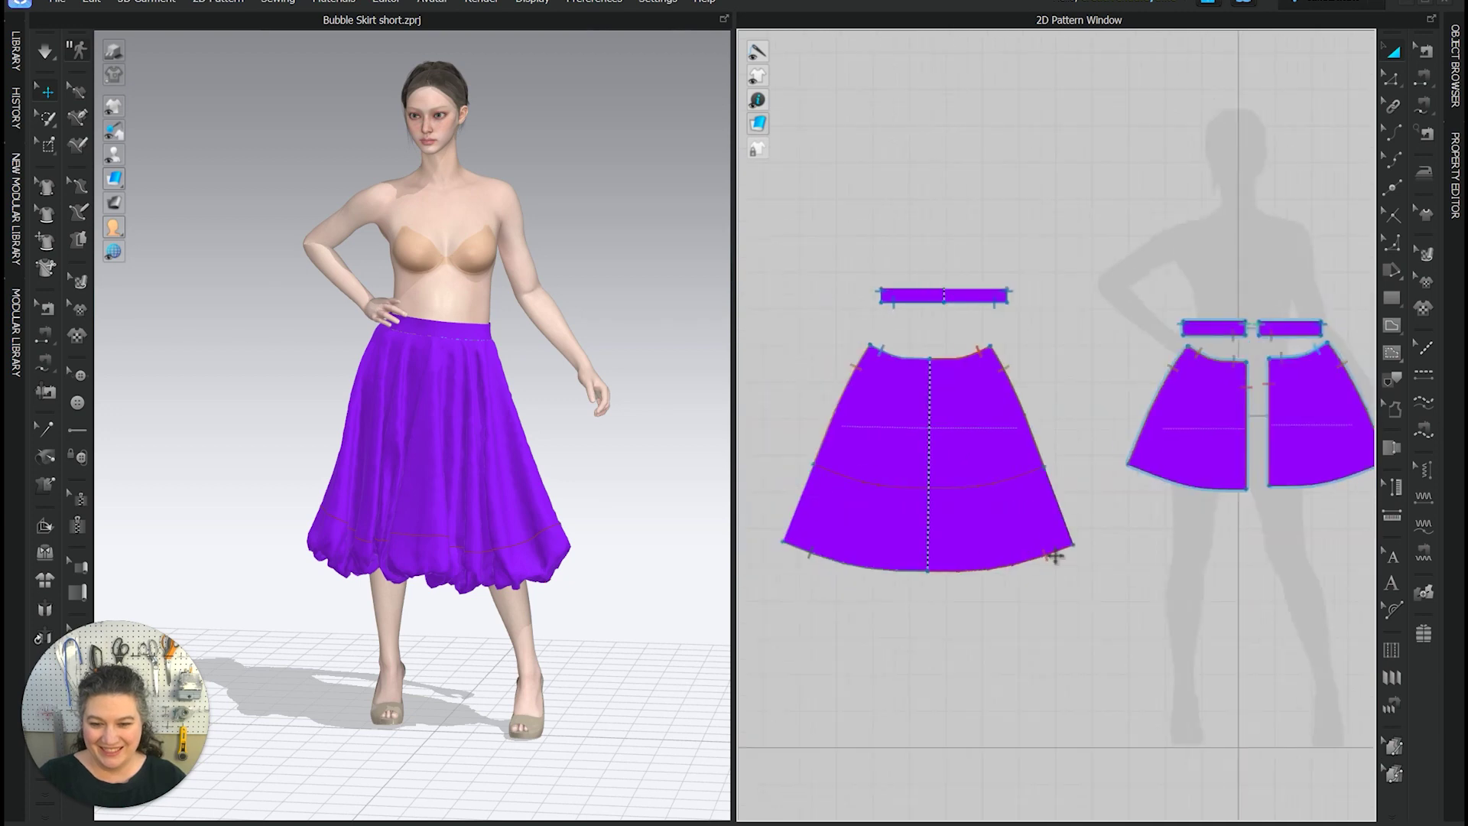
# - Cut the front panel along its curved internal line and delete the lower front section
pyautogui.click(972, 487)
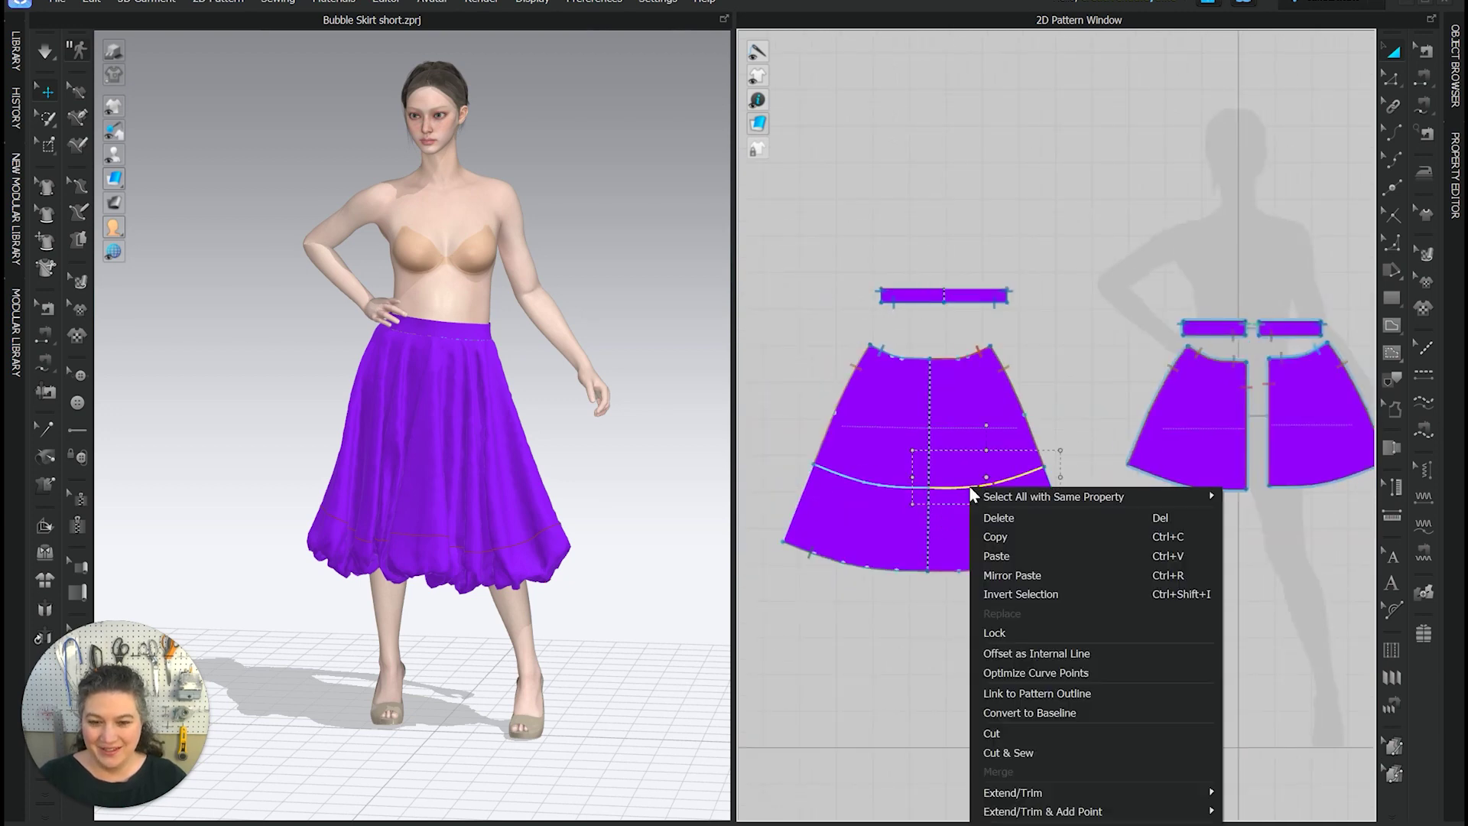
pyautogui.click(1014, 732)
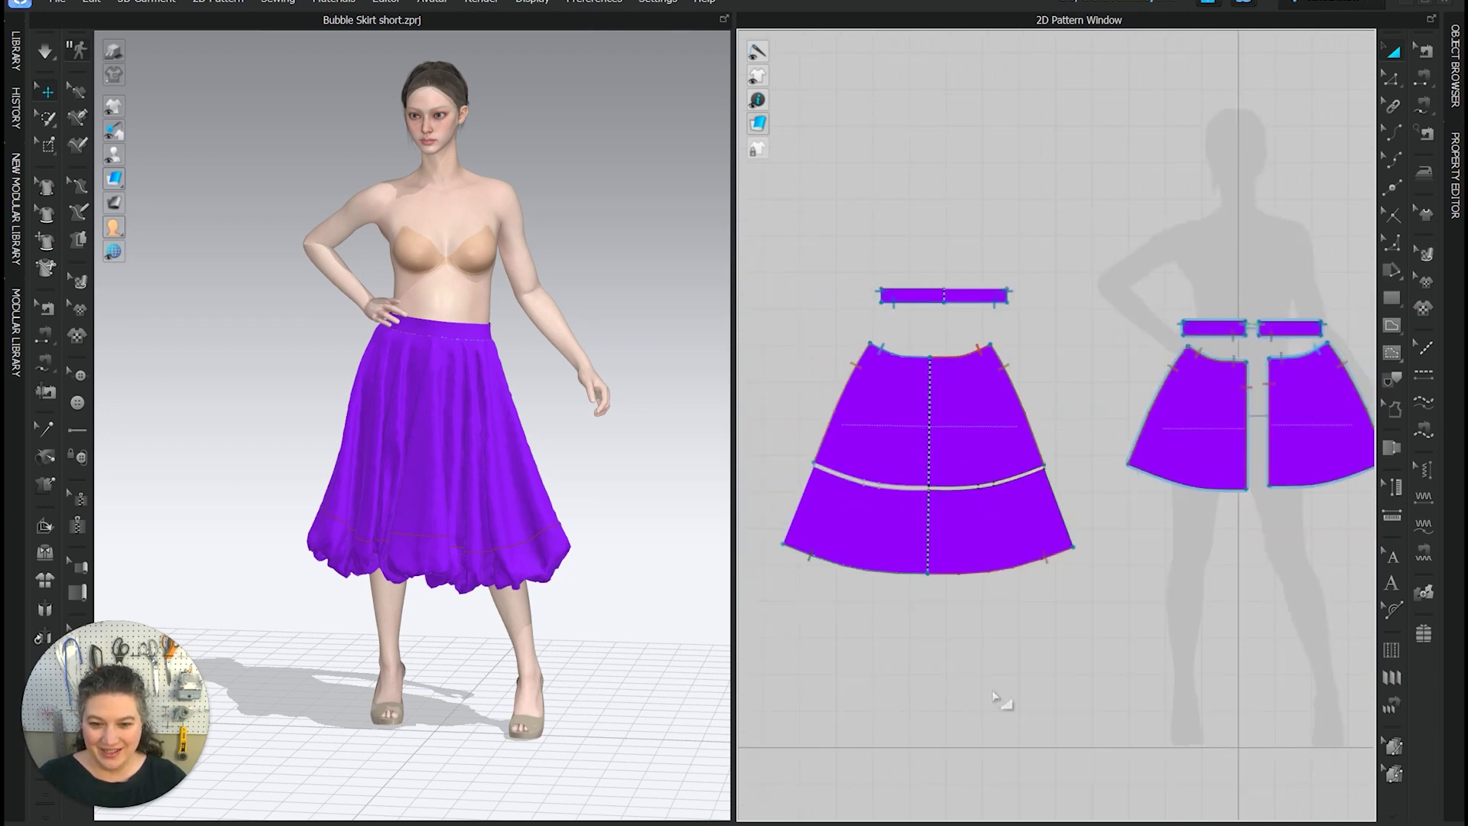
pyautogui.click(1011, 546)
pyautogui.press('Delete')
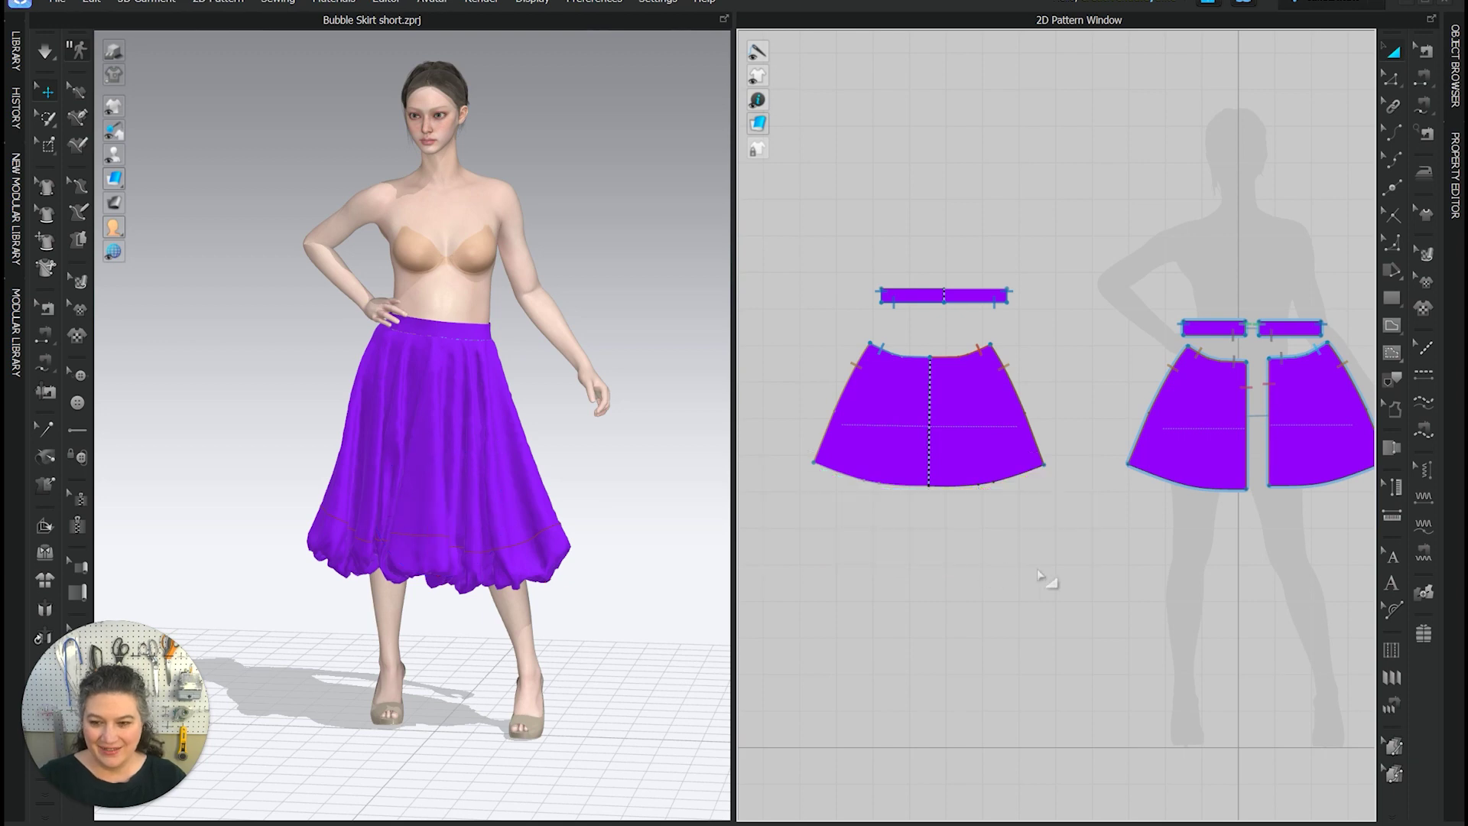
pyautogui.moveTo(1041, 576); pyautogui.dragTo(908, 609, button='middle')
# - Cut the half-circle piece along its inner hem line and delete the outer hem band
pyautogui.click(923, 610)
pyautogui.rightClick(924, 609)
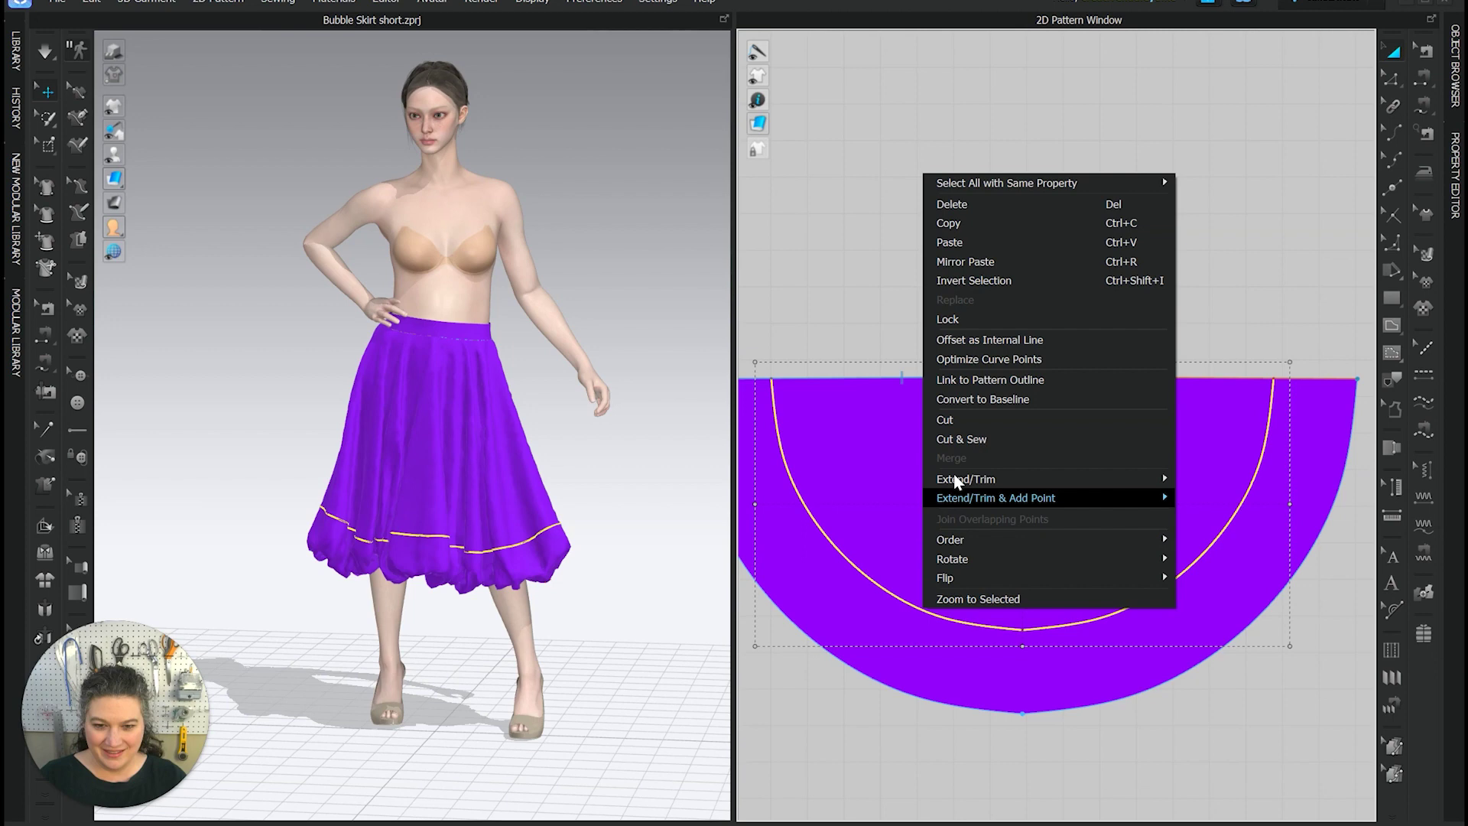
pyautogui.click(965, 425)
pyautogui.moveTo(1012, 668); pyautogui.dragTo(1012, 704)
pyautogui.press('Delete')
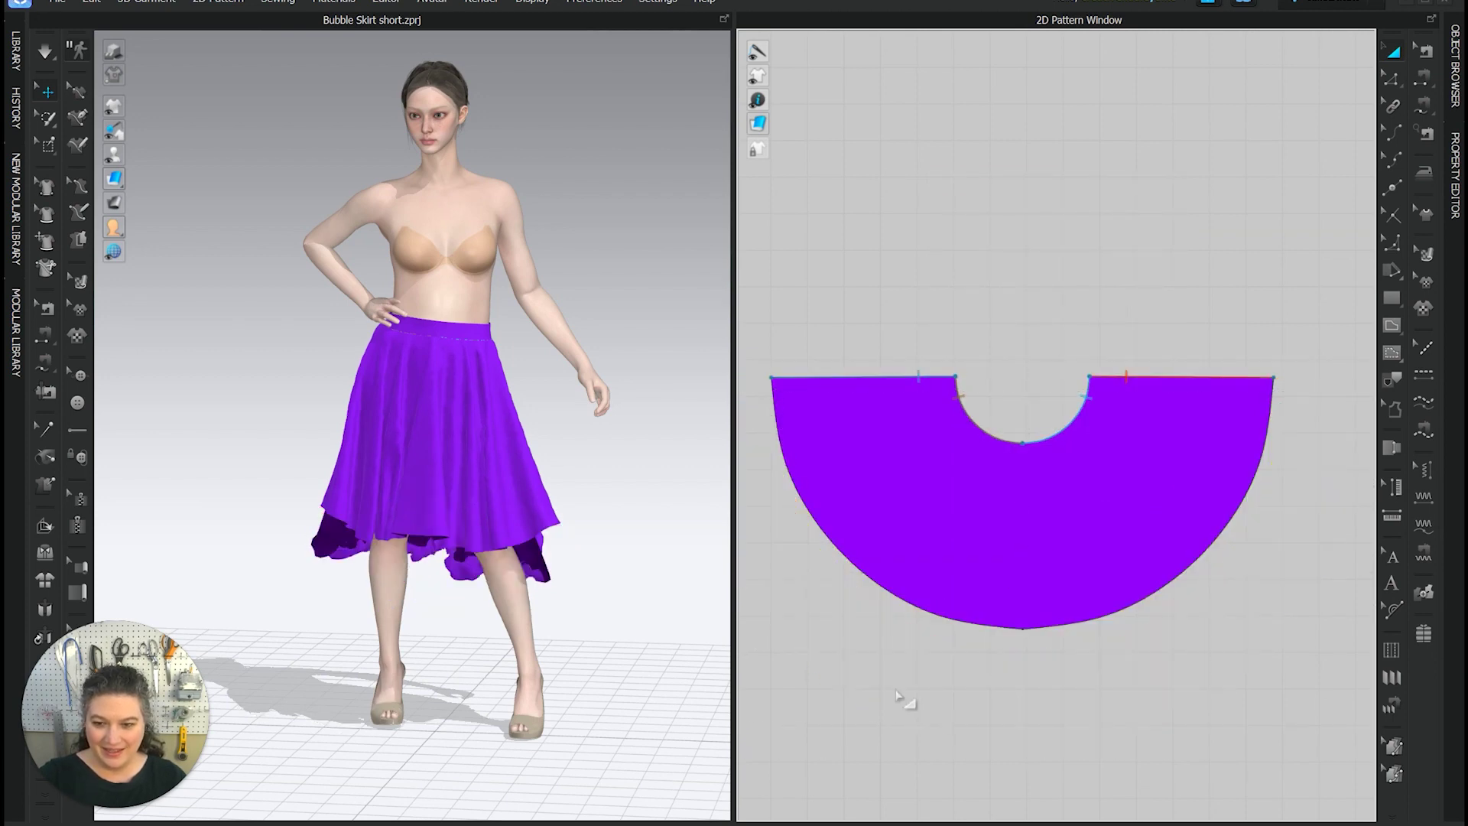
pyautogui.scroll(-5, 1288, 609)
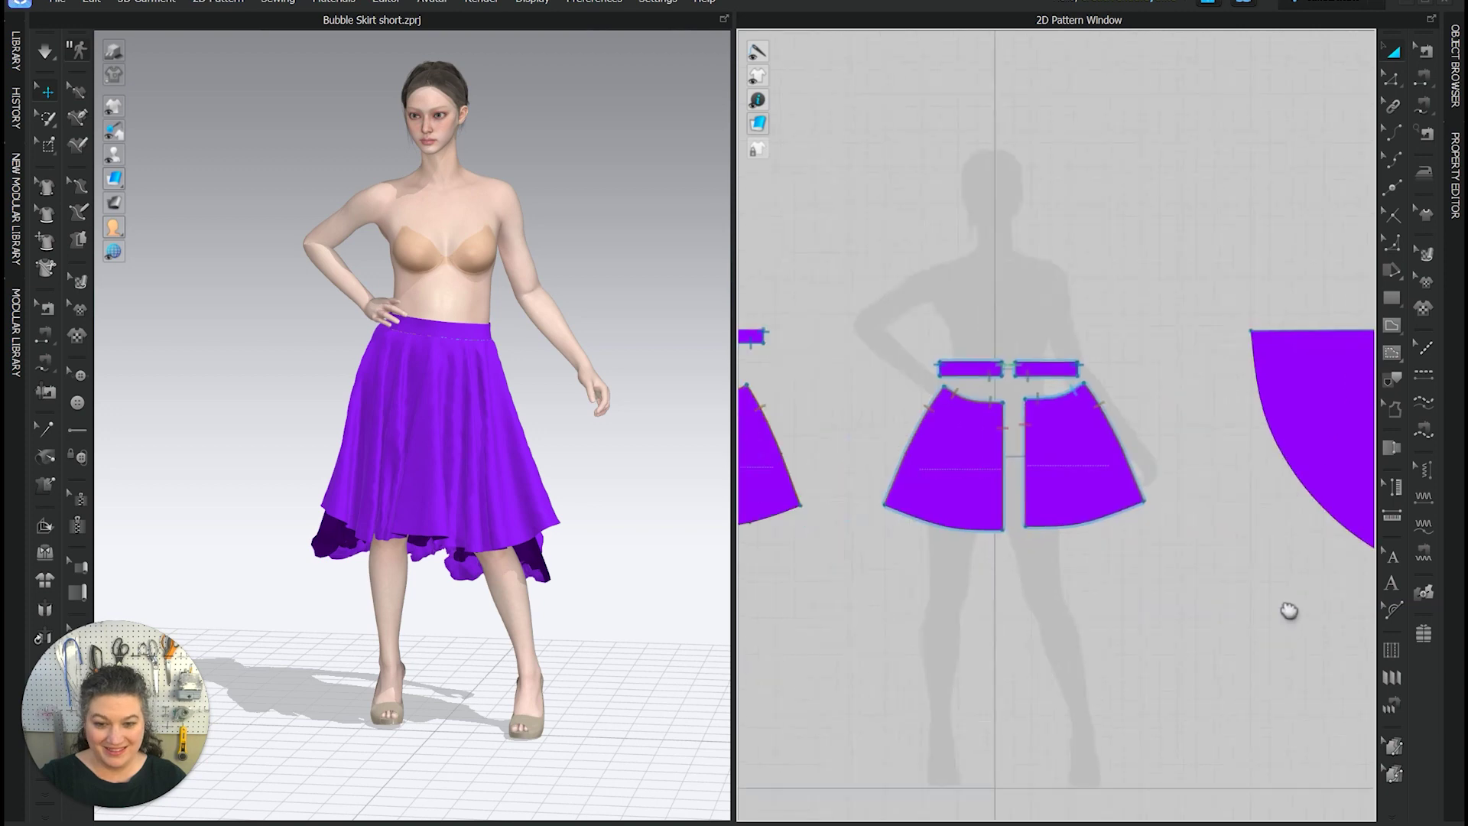
pyautogui.scroll(5, 1354, 607)
# - Cut the circle skirt along the remaining inner curved line and delete the cut-off outer band
pyautogui.click(1024, 566)
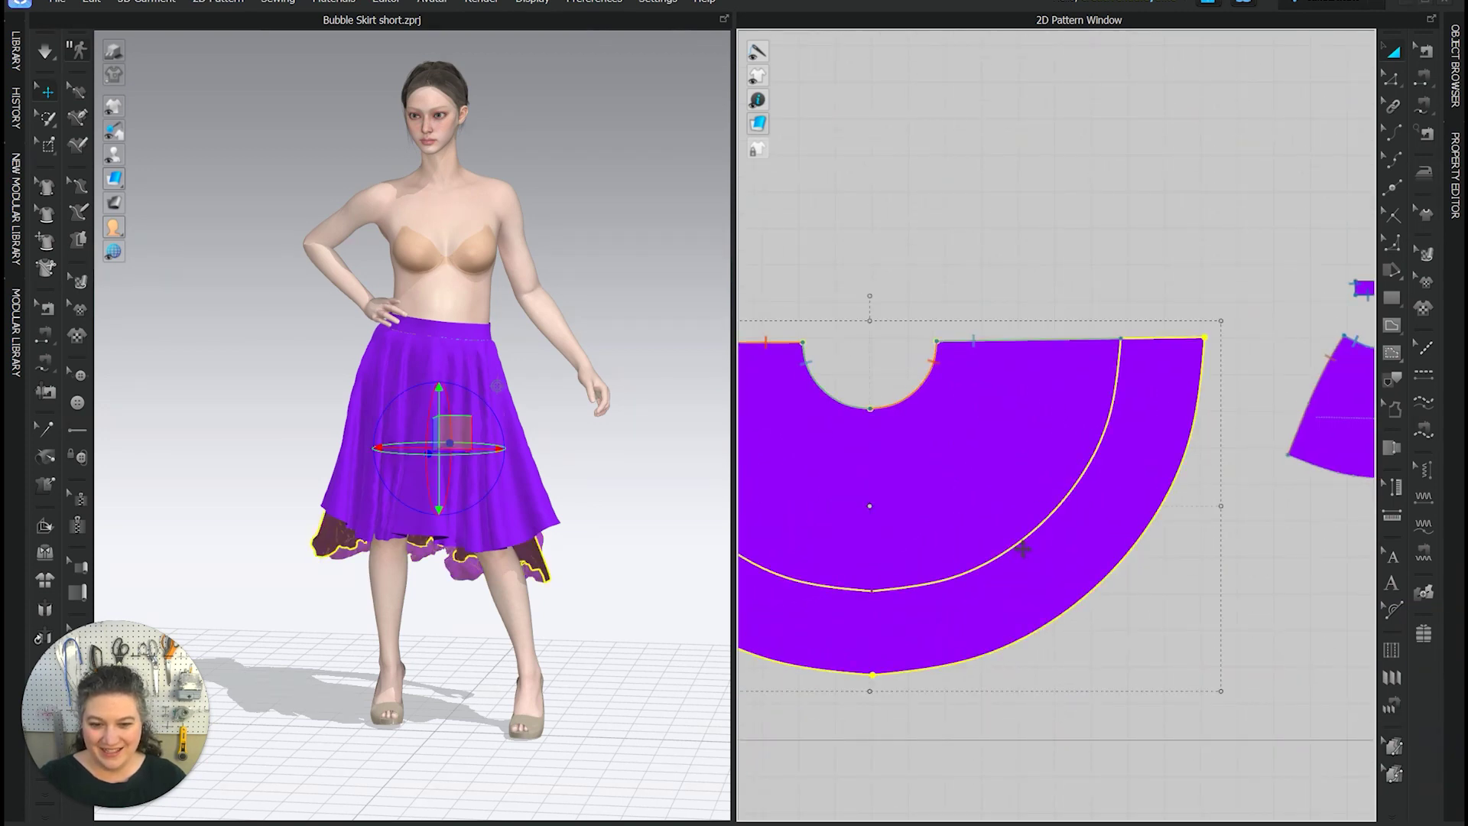
pyautogui.rightClick(1023, 566)
pyautogui.click(953, 572)
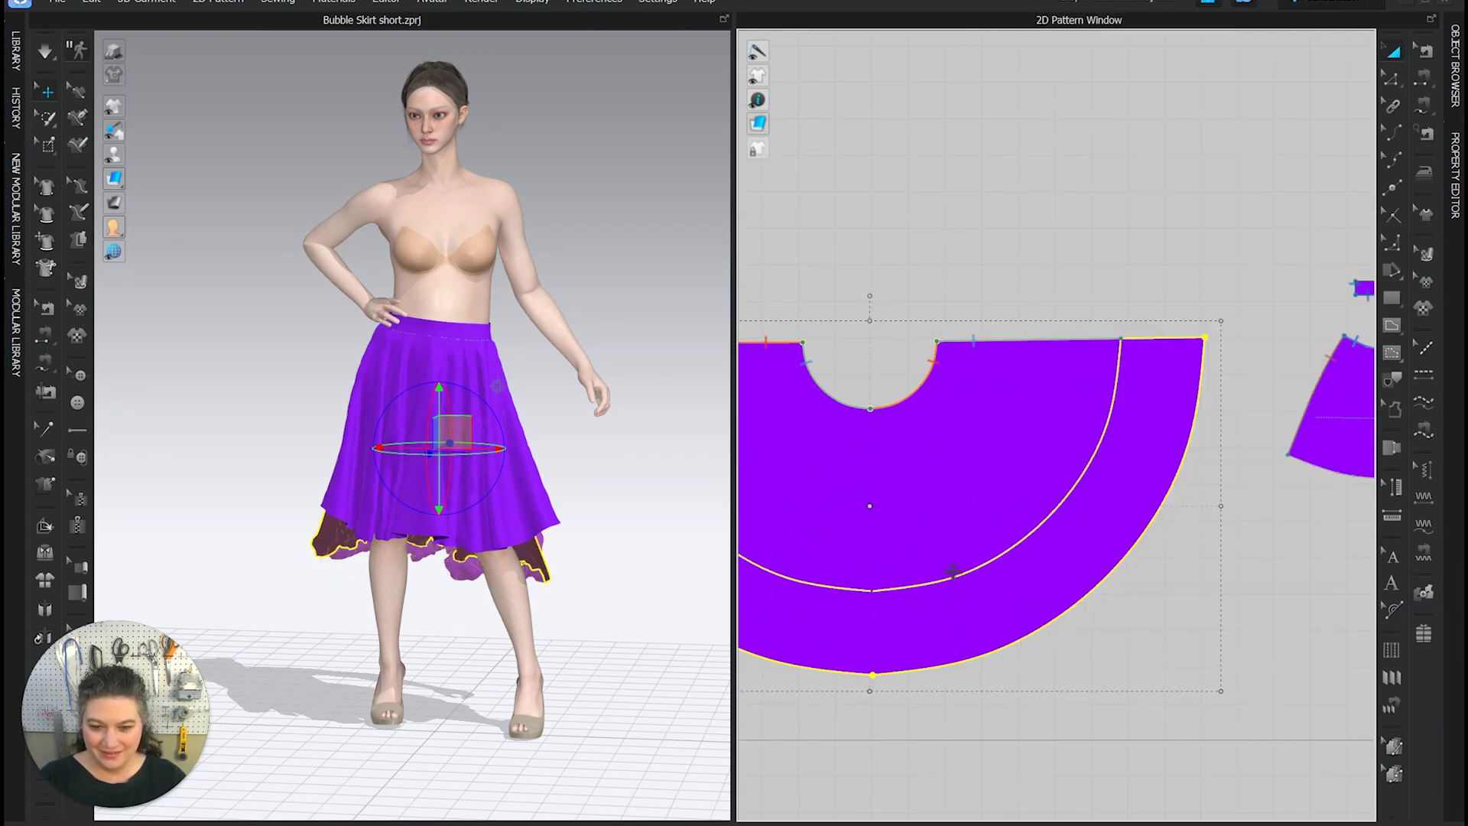
pyautogui.click(1110, 694)
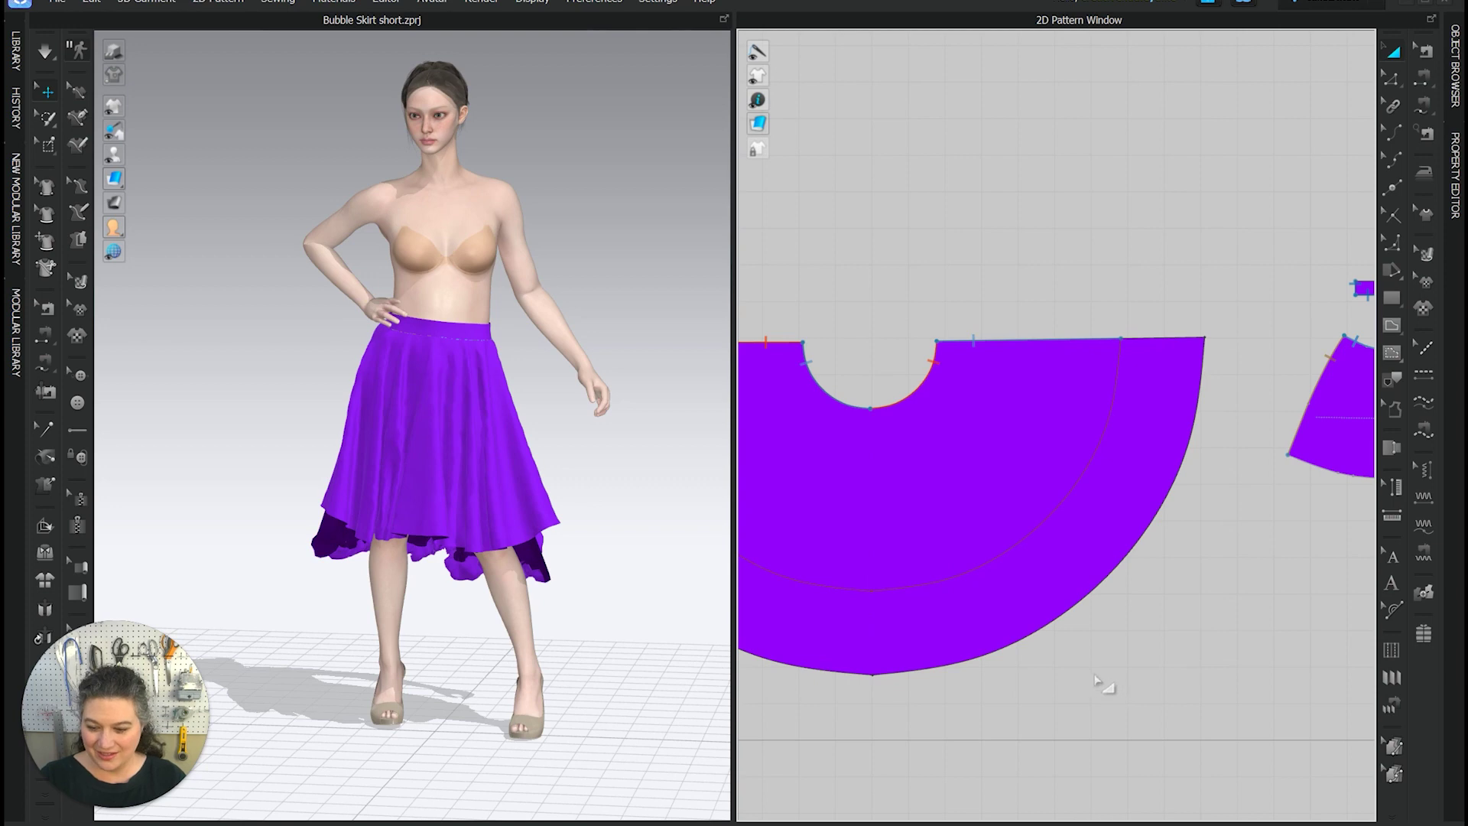
pyautogui.click(983, 566)
pyautogui.rightClick(982, 567)
pyautogui.click(1024, 382)
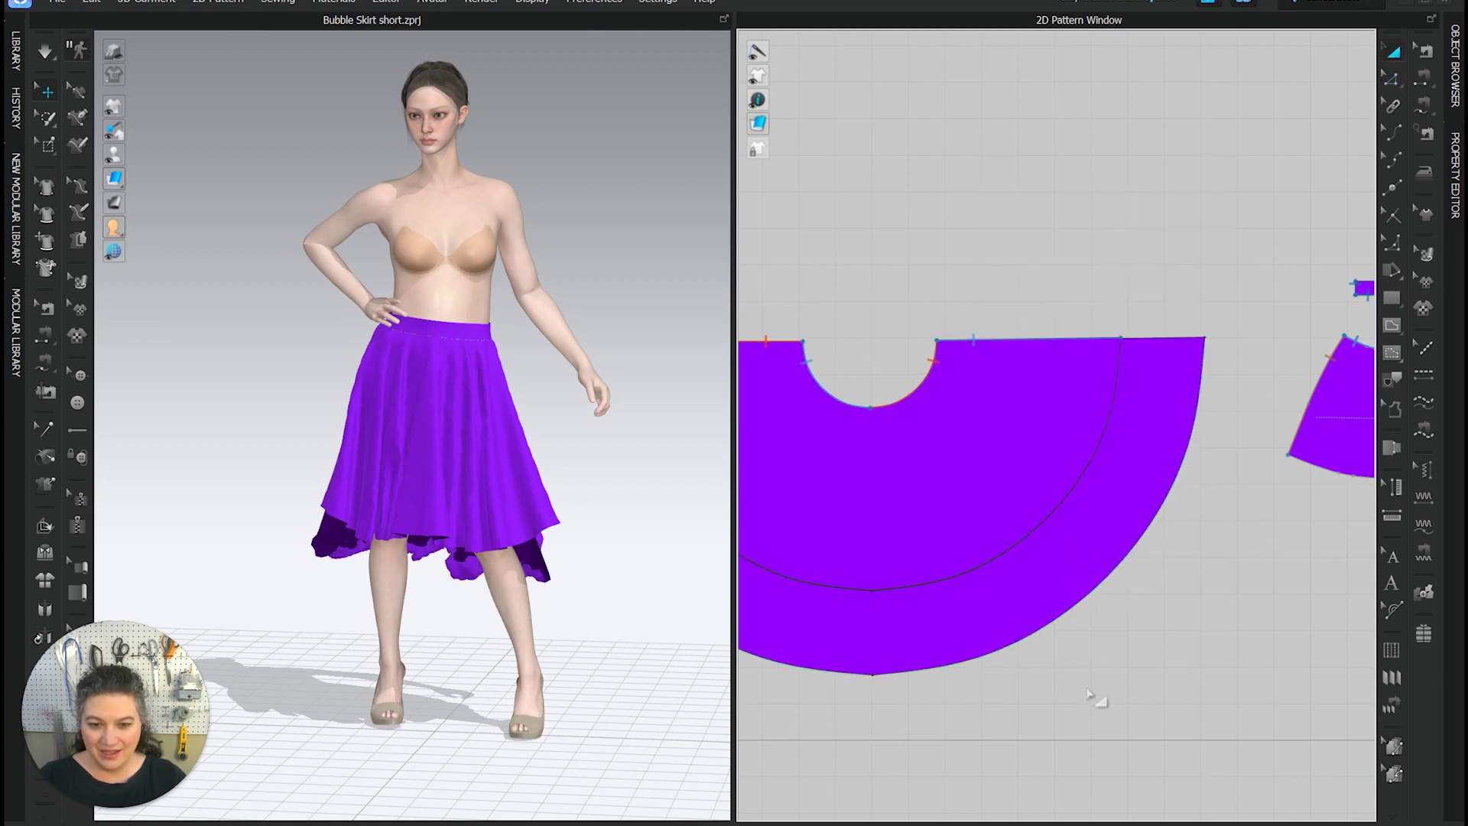
pyautogui.moveTo(1007, 600); pyautogui.dragTo(1012, 631)
pyautogui.press('Delete')
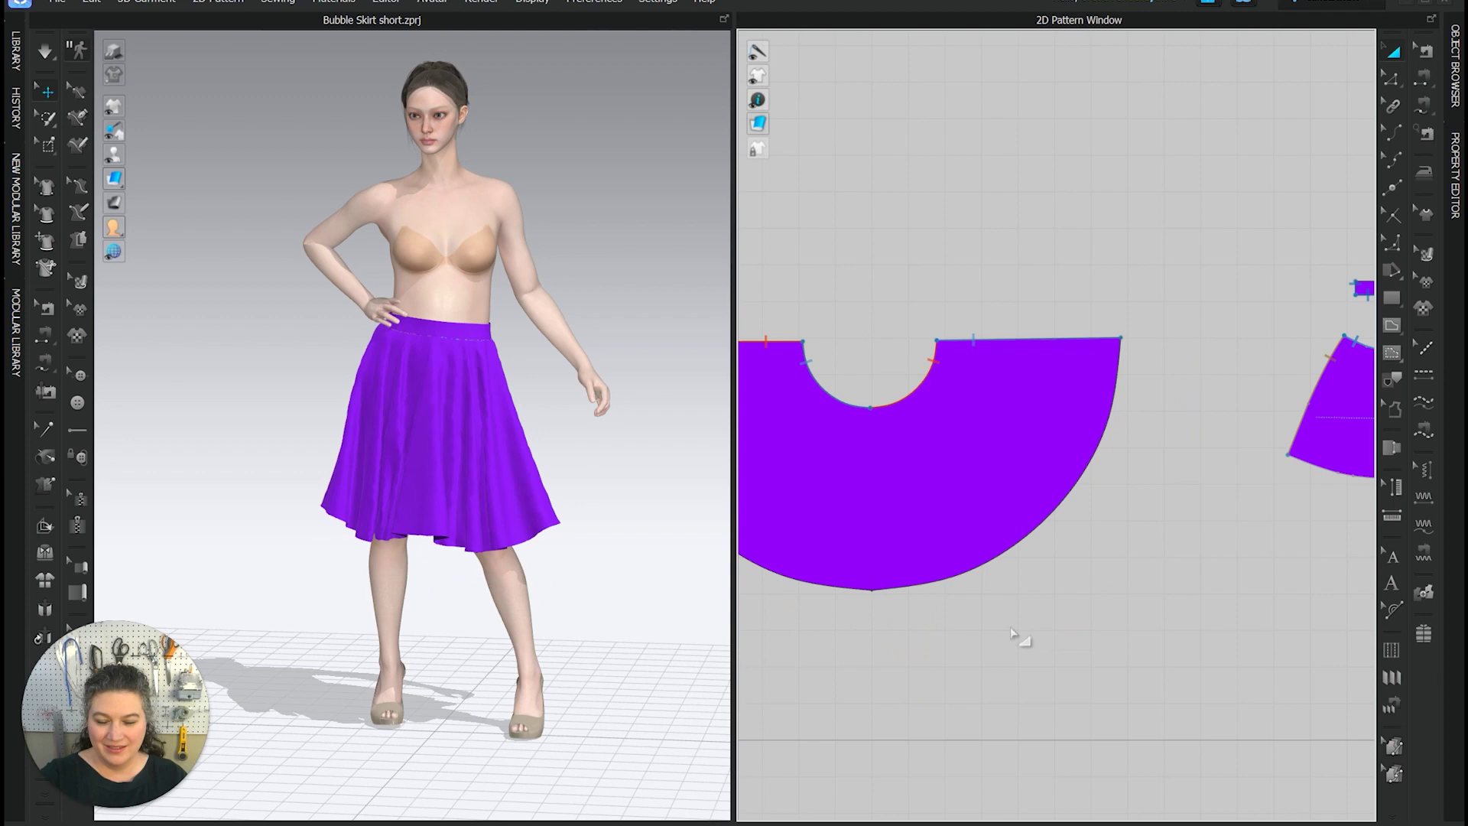
pyautogui.scroll(-2, 1055, 612)
# - Sew both curved edges of the big piece to the front skirt piece's hem
pyautogui.moveTo(1138, 623); pyautogui.dragTo(1094, 619, button='middle')
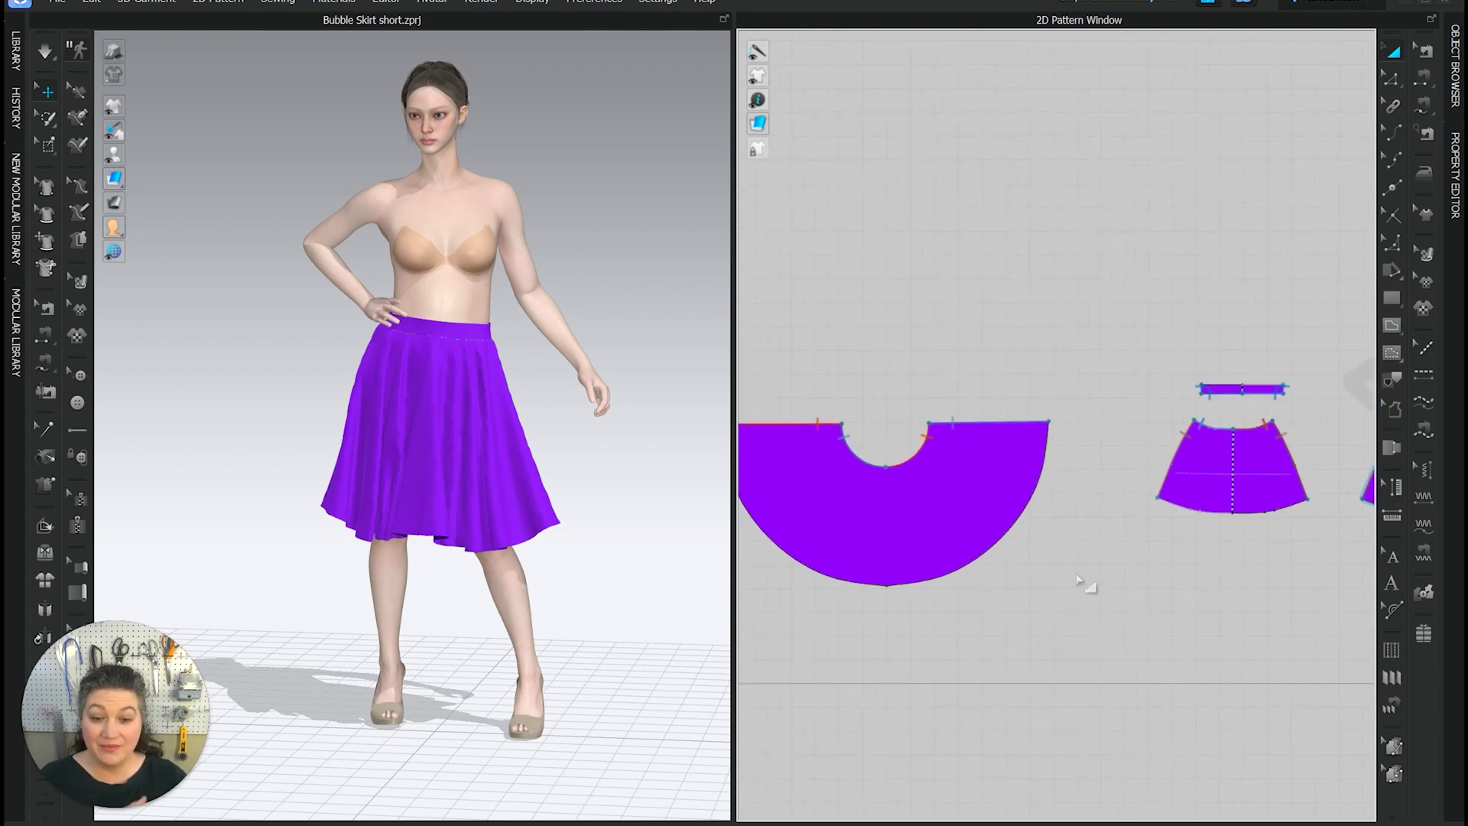
pyautogui.click(1424, 107)
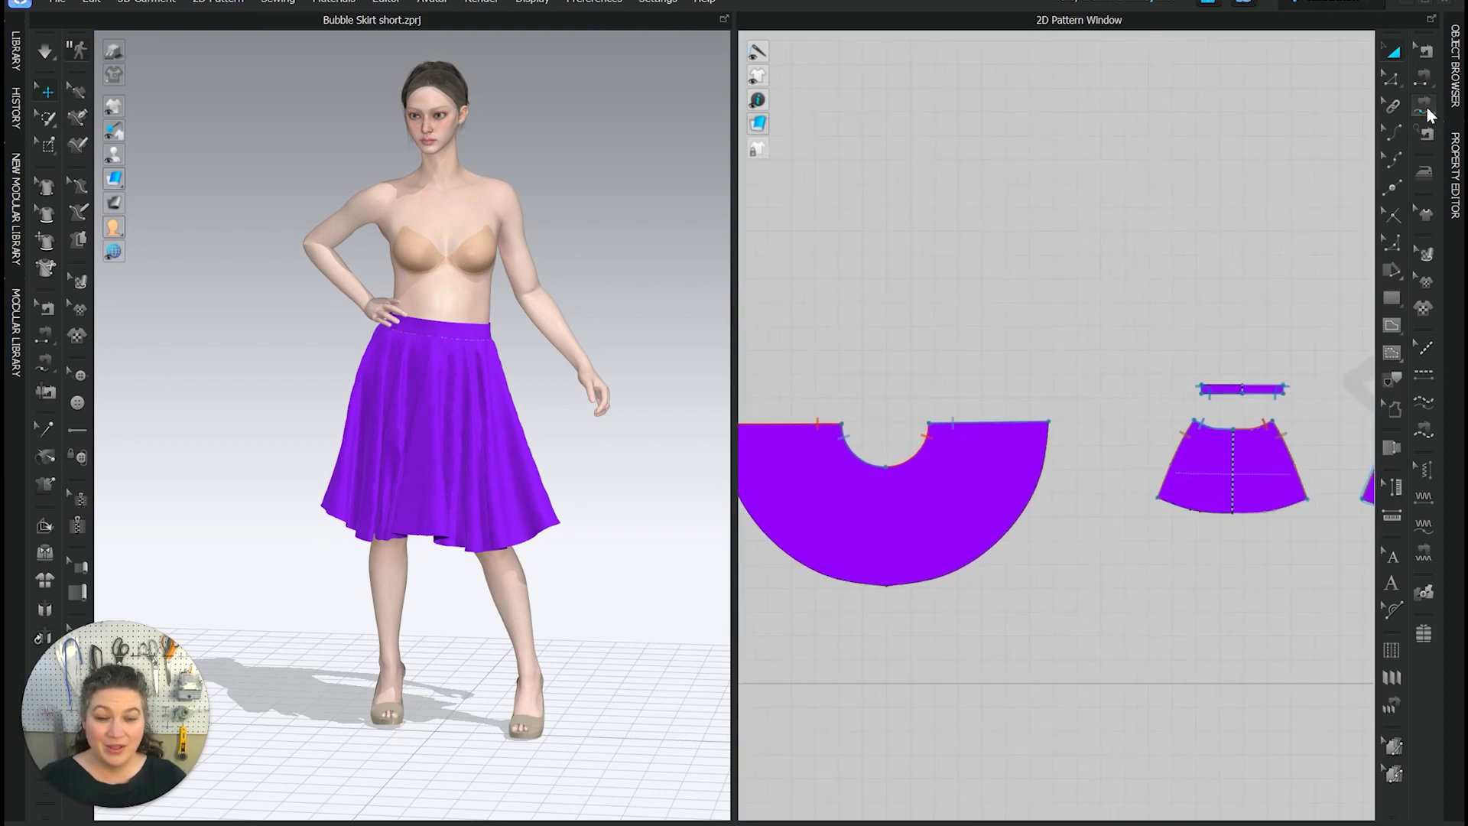
pyautogui.moveTo(1099, 540); pyautogui.dragTo(1156, 527, button='middle')
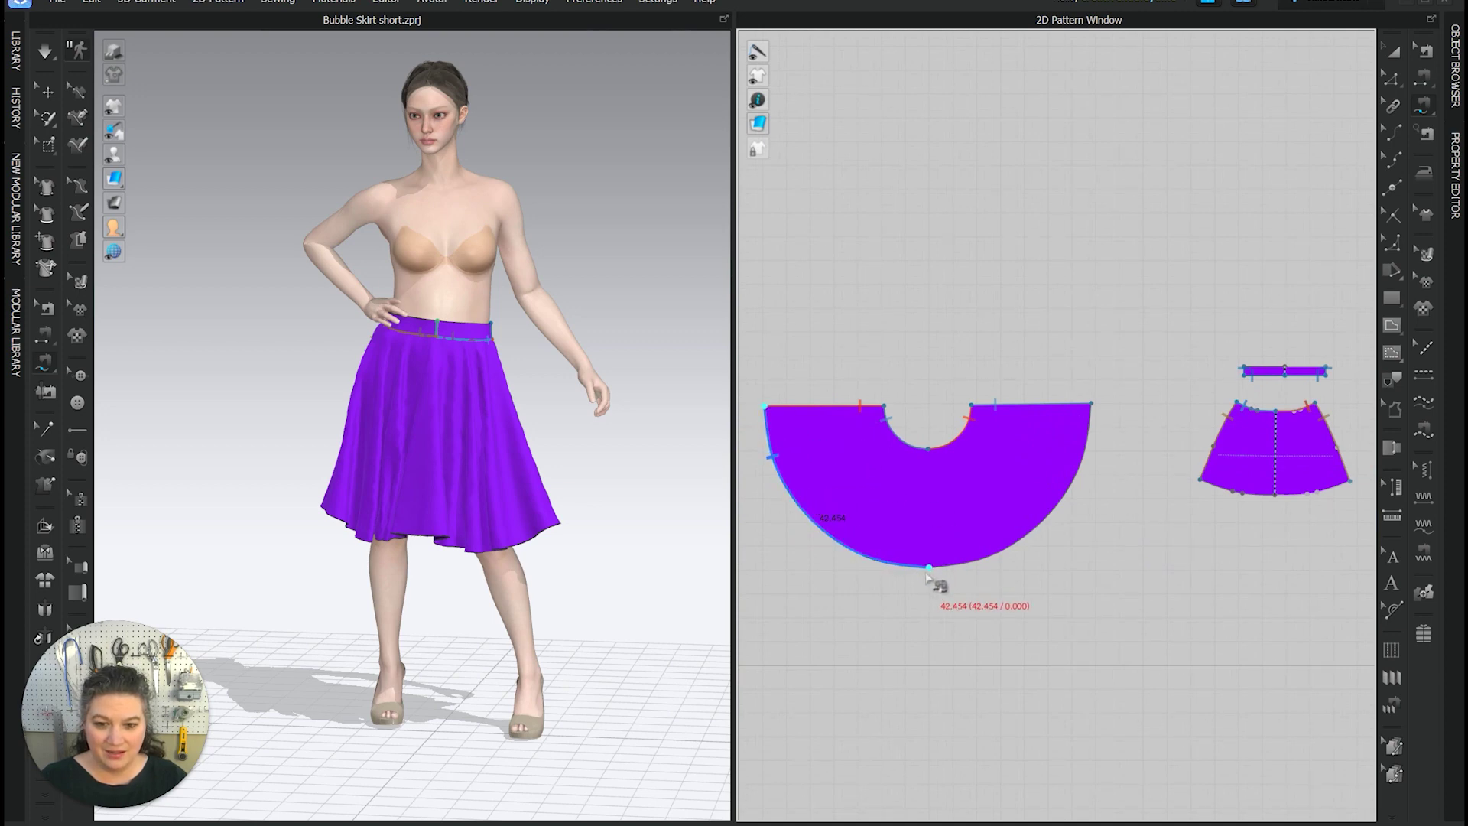
pyautogui.click(1202, 482)
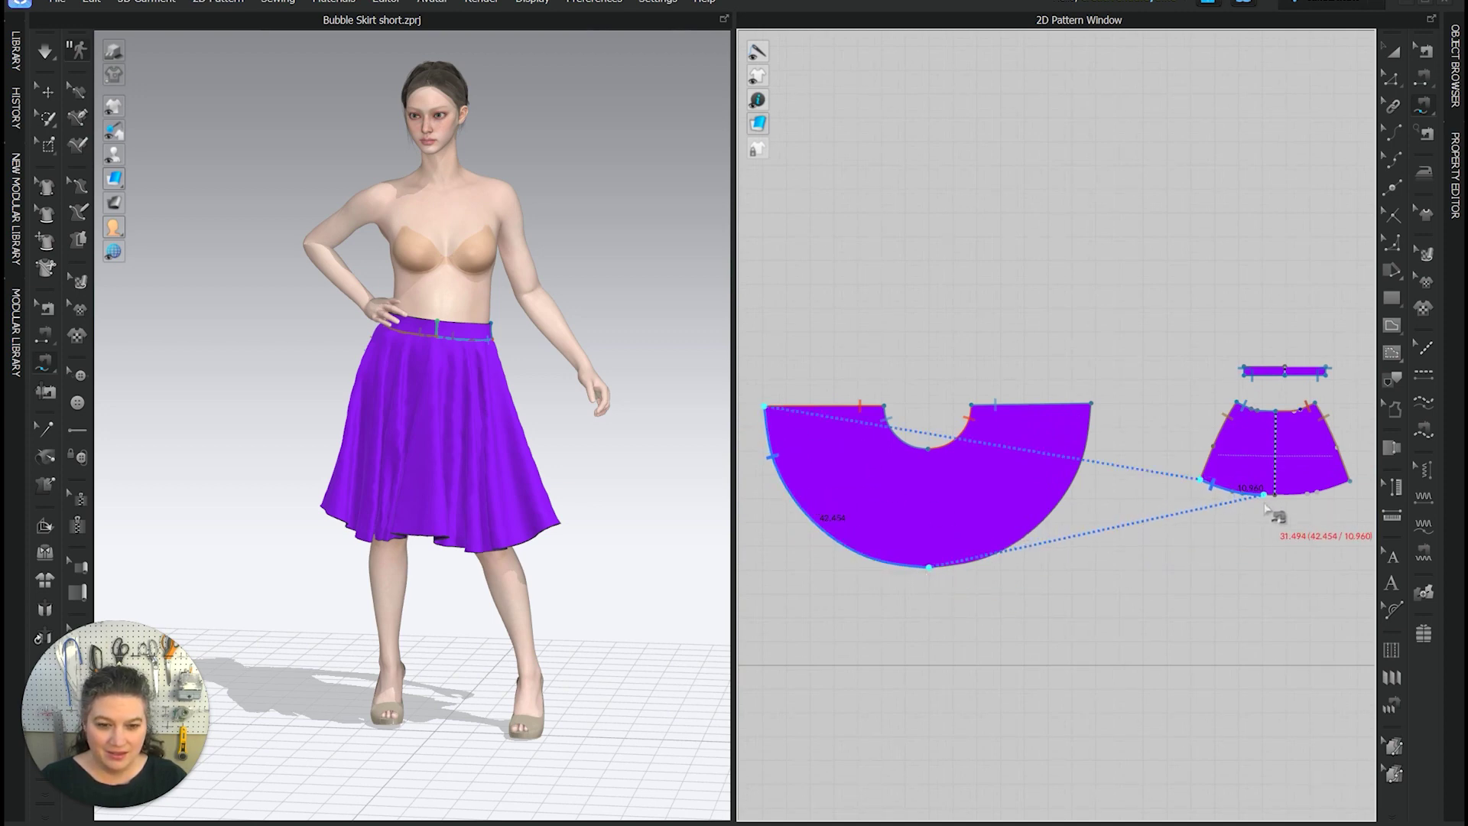
pyautogui.click(1093, 404)
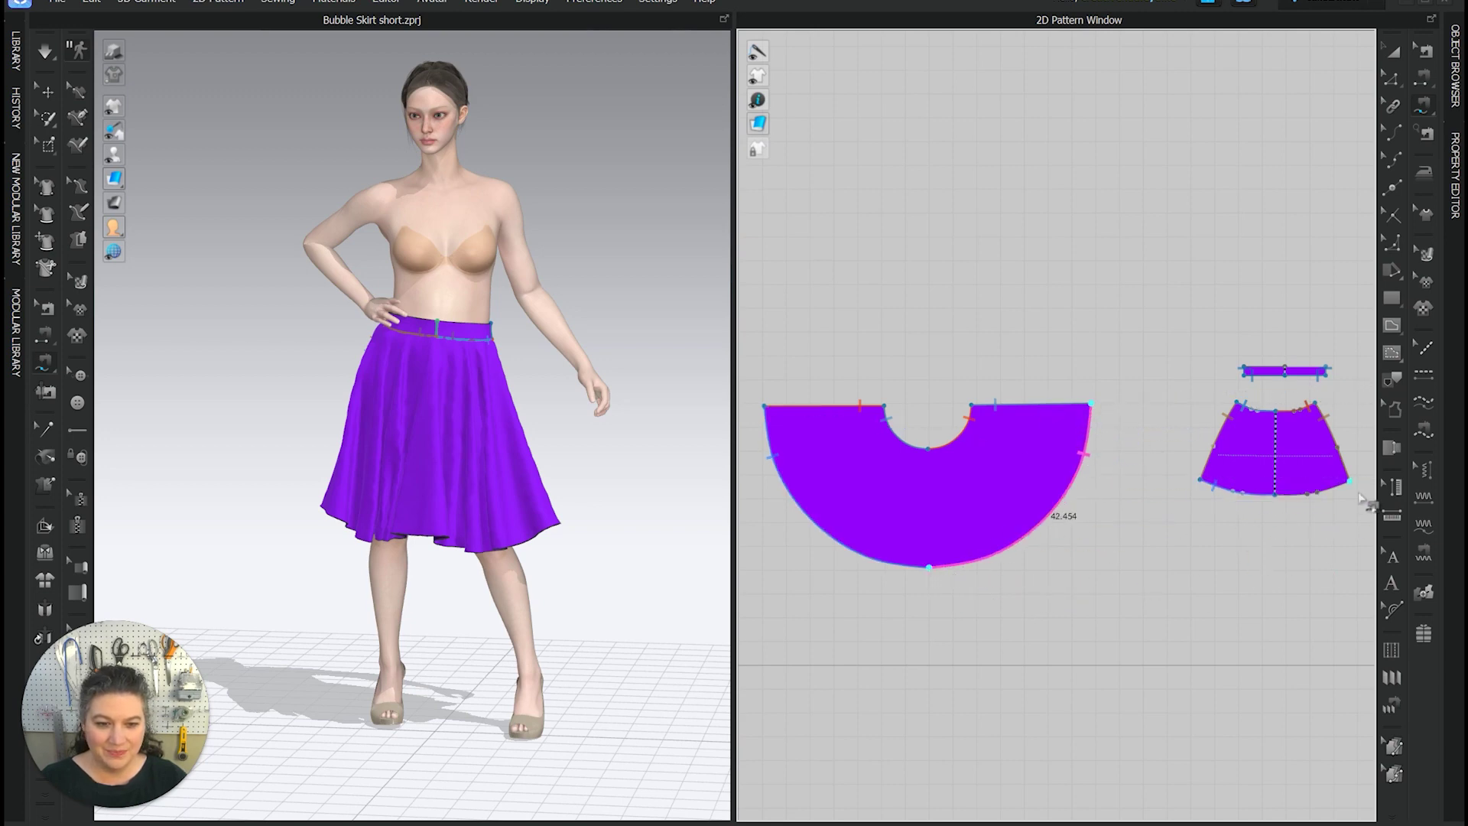
pyautogui.click(1349, 481)
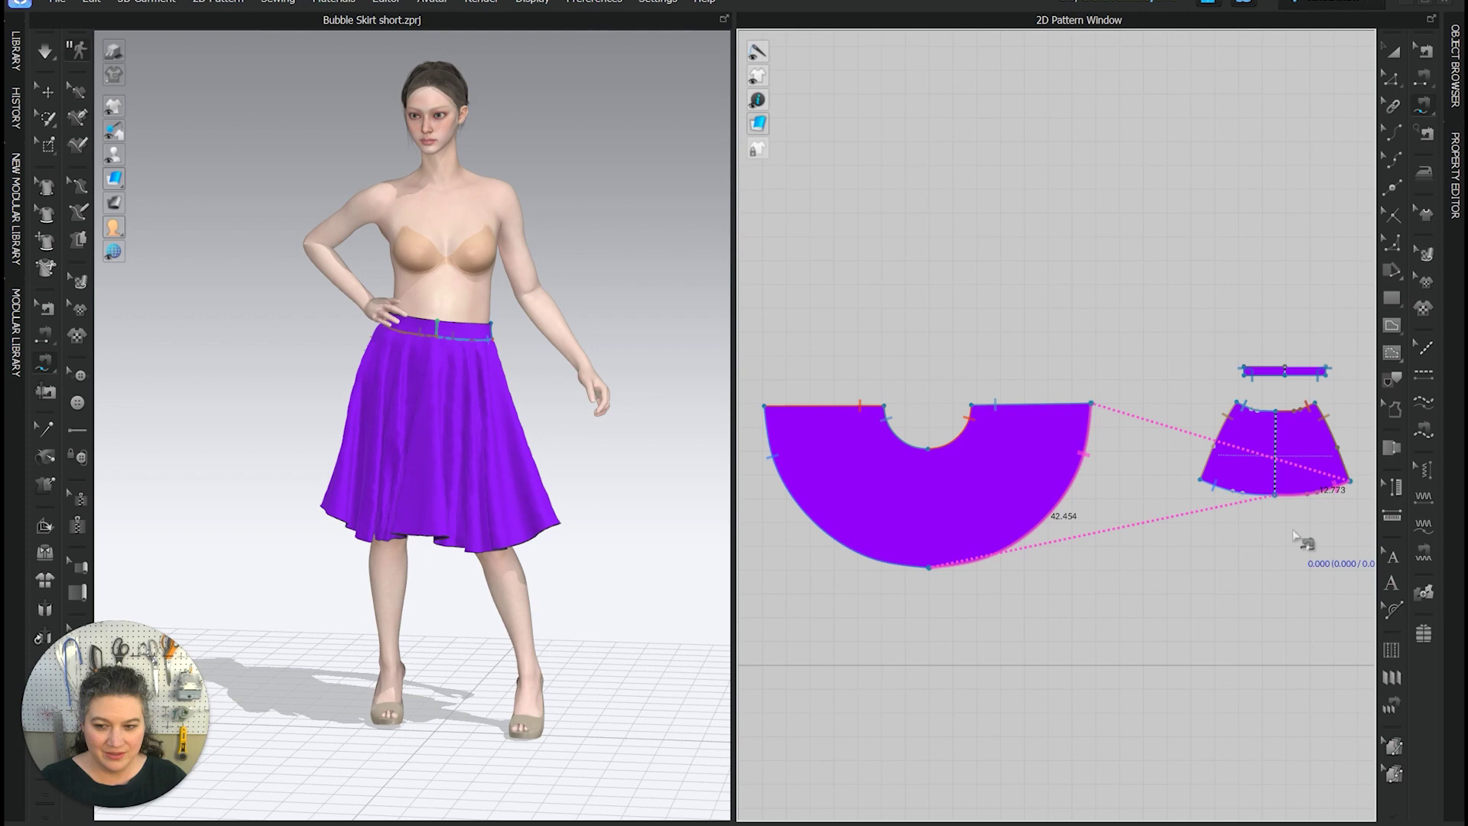
# - Sew the big piece's other left and right curved edges to the back skirt's hem
pyautogui.moveTo(1293, 537); pyautogui.dragTo(888, 480, button='middle')
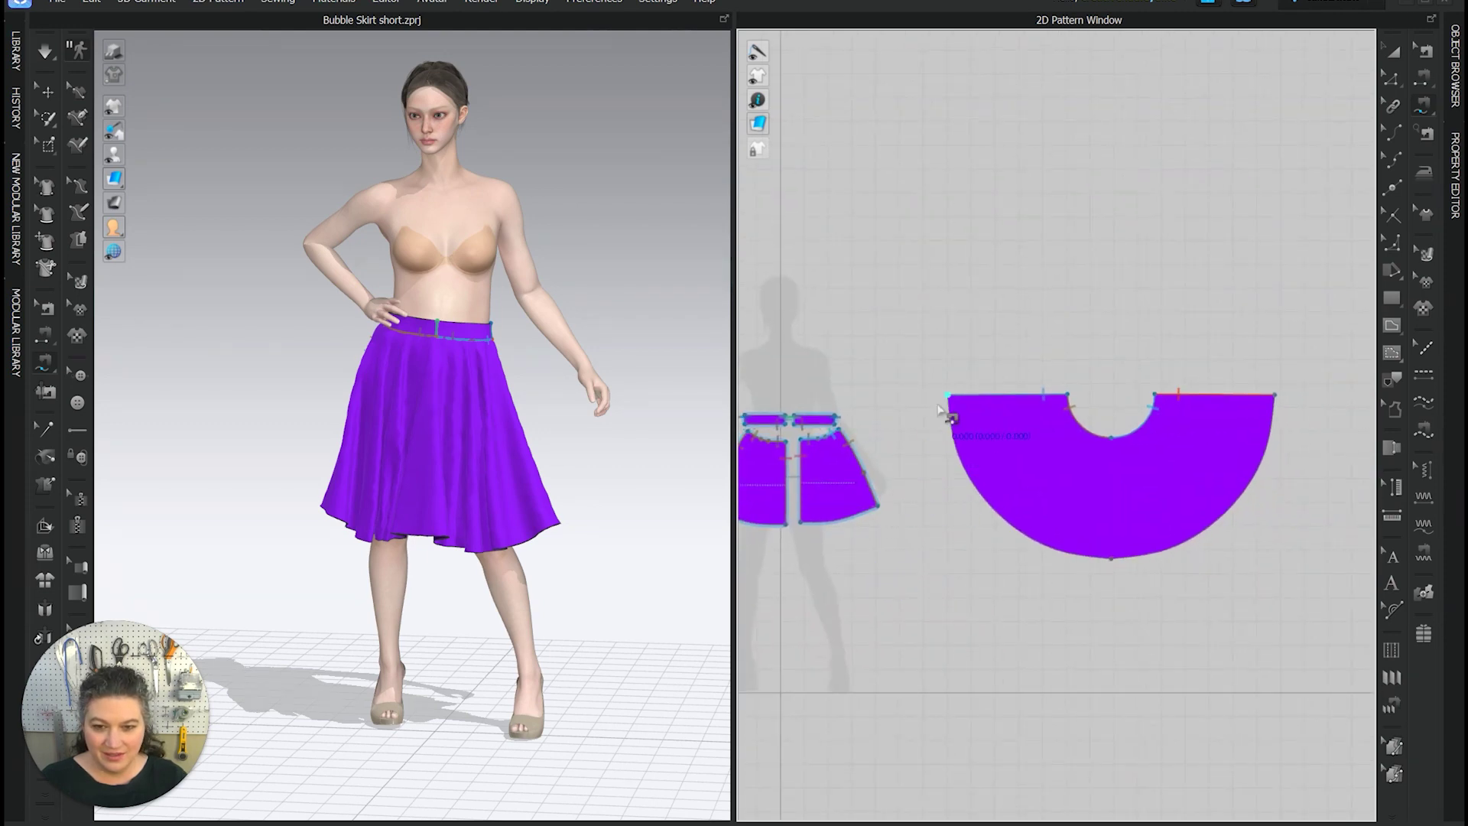
pyautogui.click(1111, 559)
pyautogui.moveTo(905, 551); pyautogui.dragTo(972, 543, button='middle')
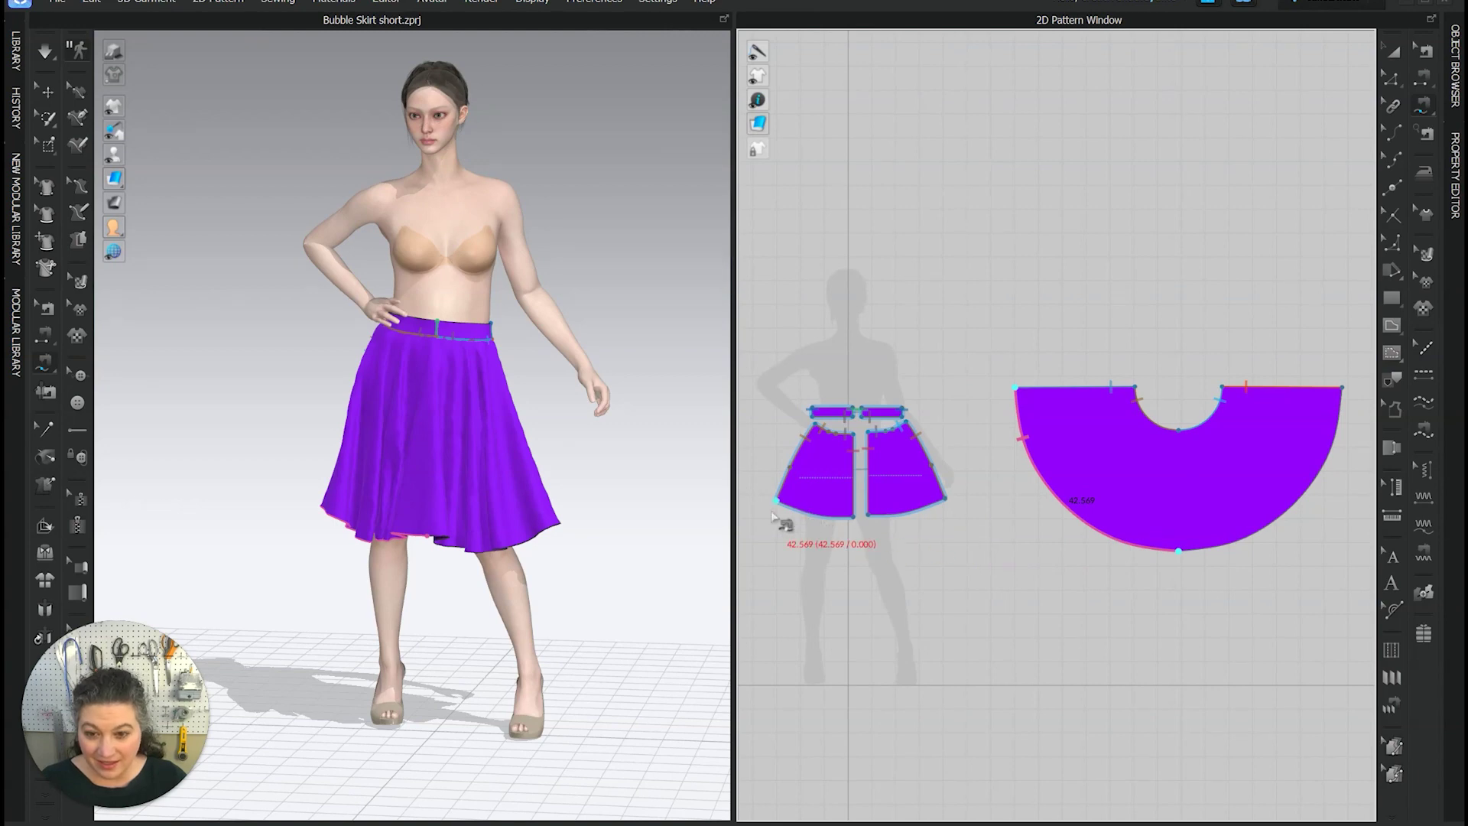
pyautogui.click(776, 505)
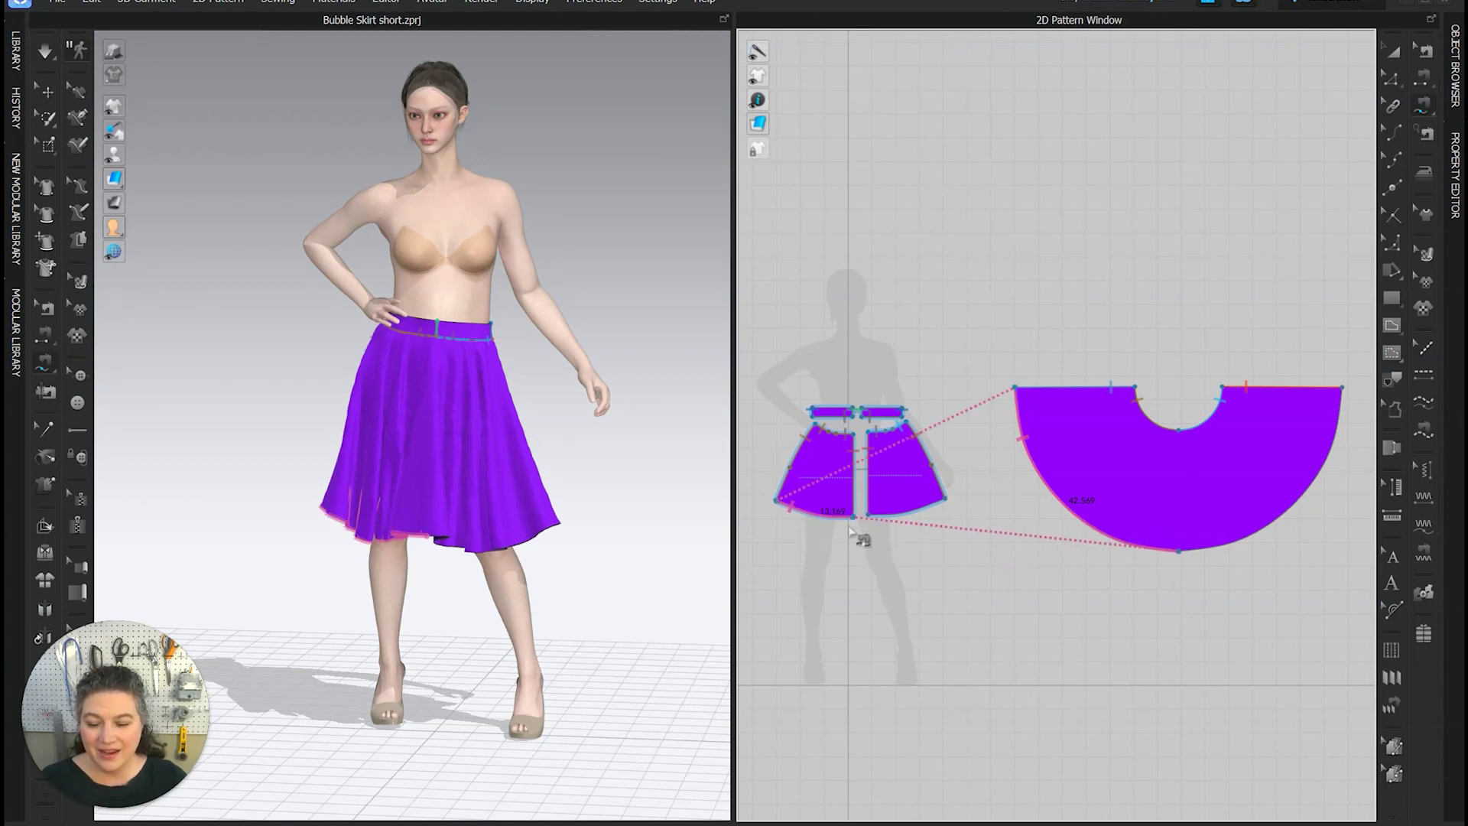
pyautogui.click(1340, 390)
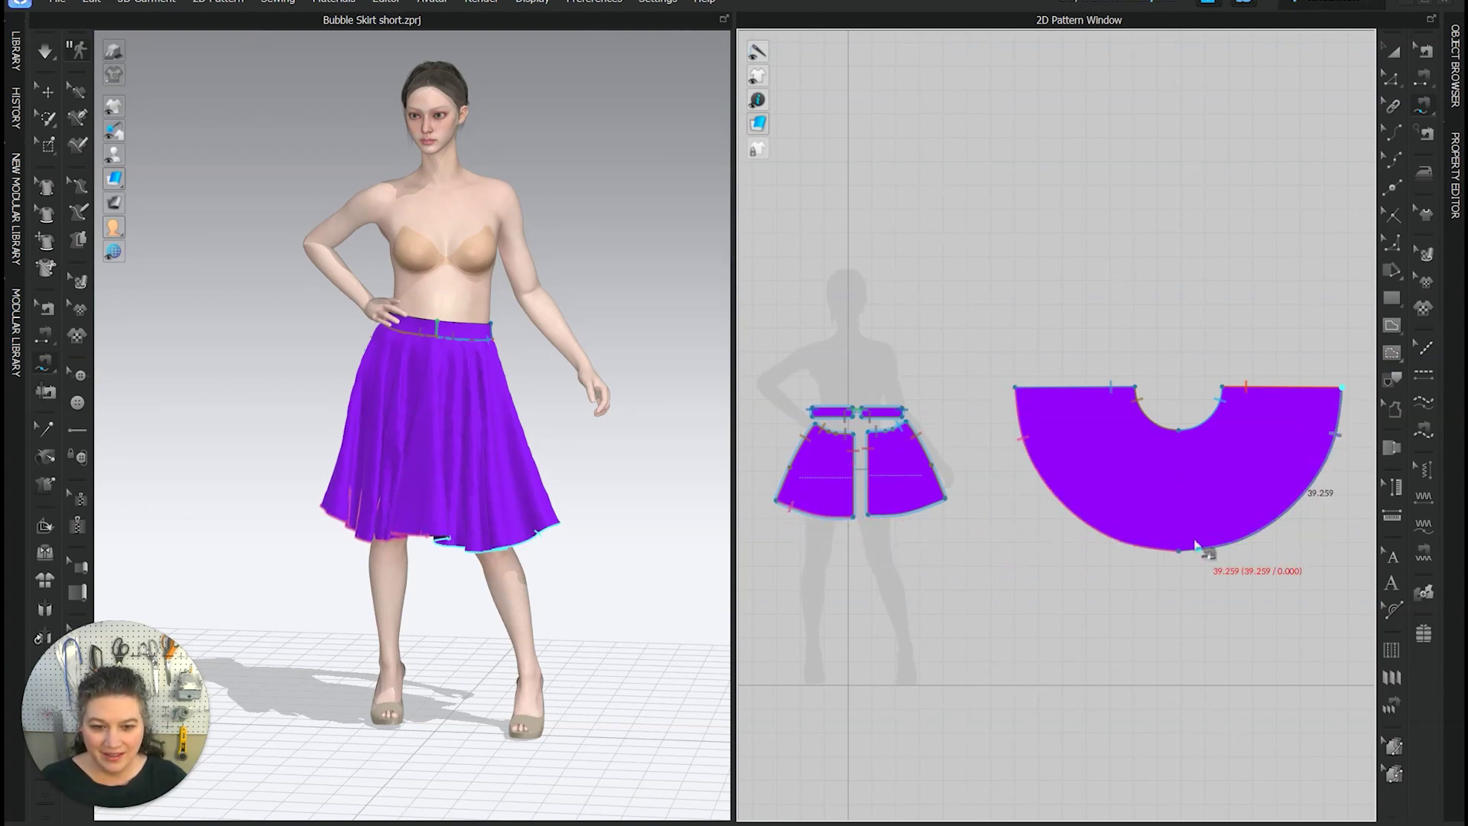
pyautogui.click(944, 501)
pyautogui.moveTo(581, 564); pyautogui.dragTo(601, 467, button='right')
pyautogui.moveTo(441, 584); pyautogui.dragTo(502, 579, button='right')
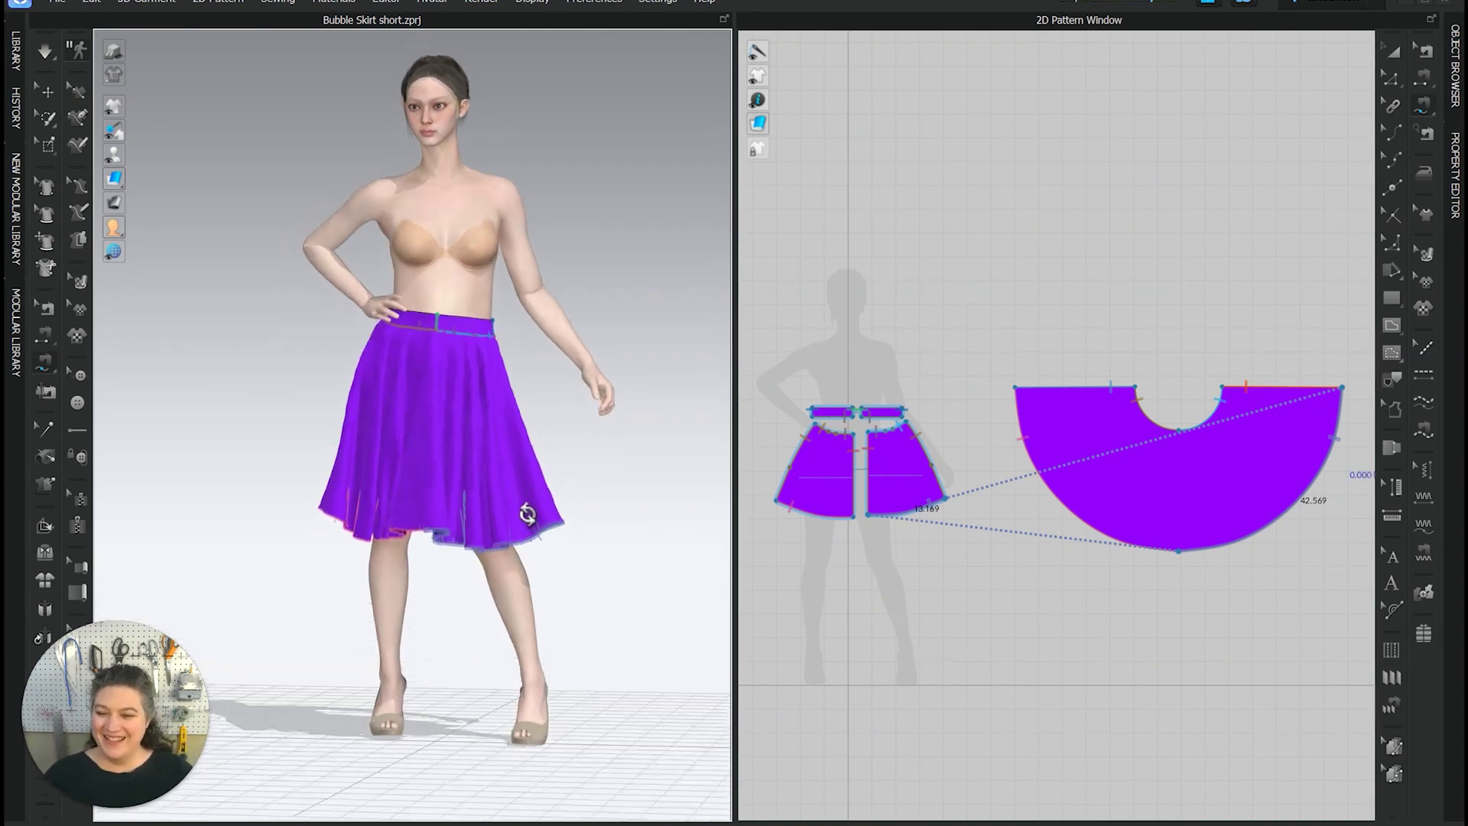
# - Orbit around the skirt to check the sewn hem from behind and front, then select the circle skirt piece for its options
pyautogui.scroll(5, 526, 539)
pyautogui.moveTo(527, 551); pyautogui.dragTo(493, 583, button='right')
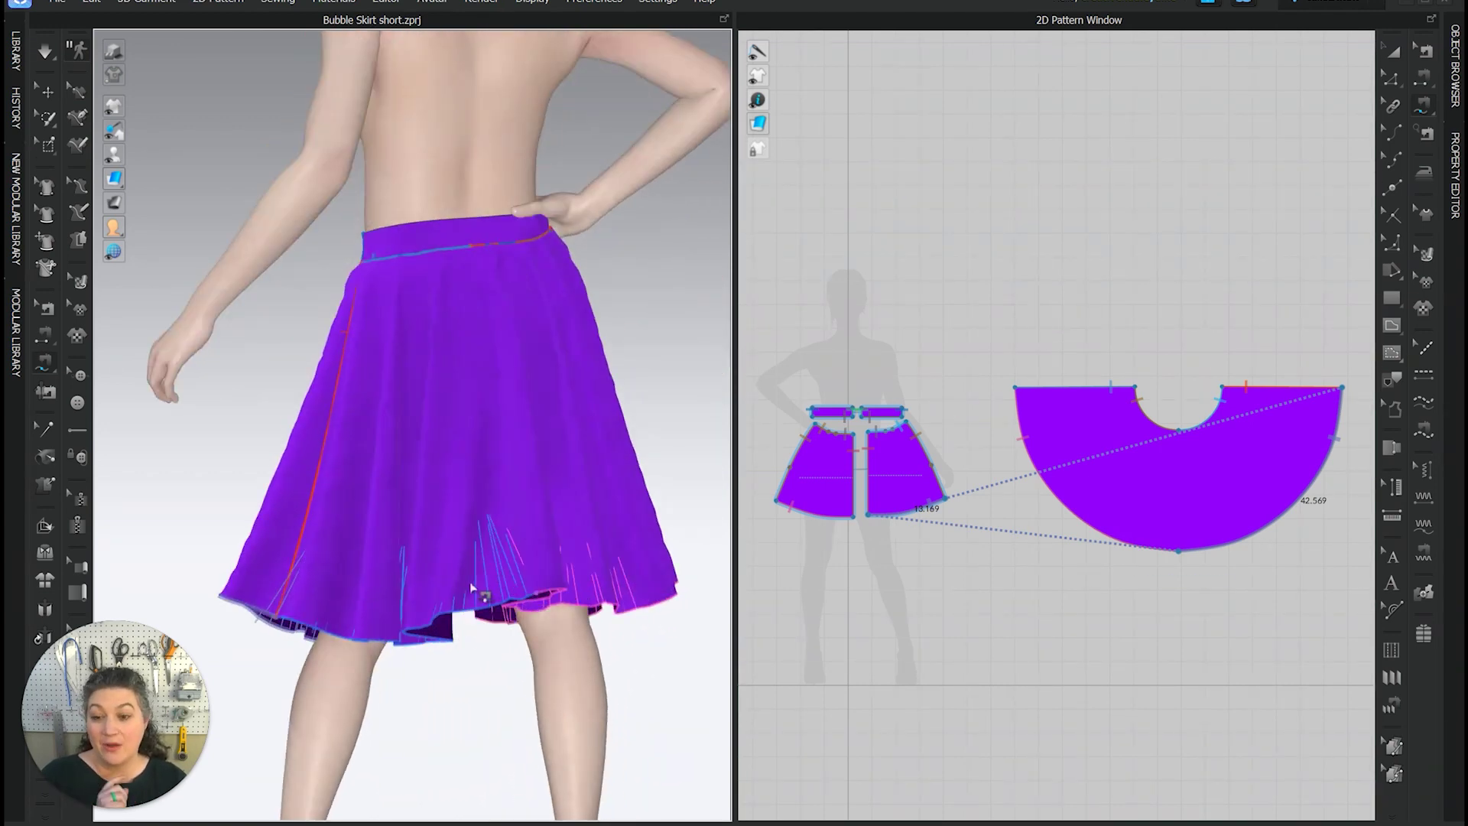
pyautogui.moveTo(485, 641); pyautogui.dragTo(723, 611, button='right')
pyautogui.scroll(-2, 1024, 560)
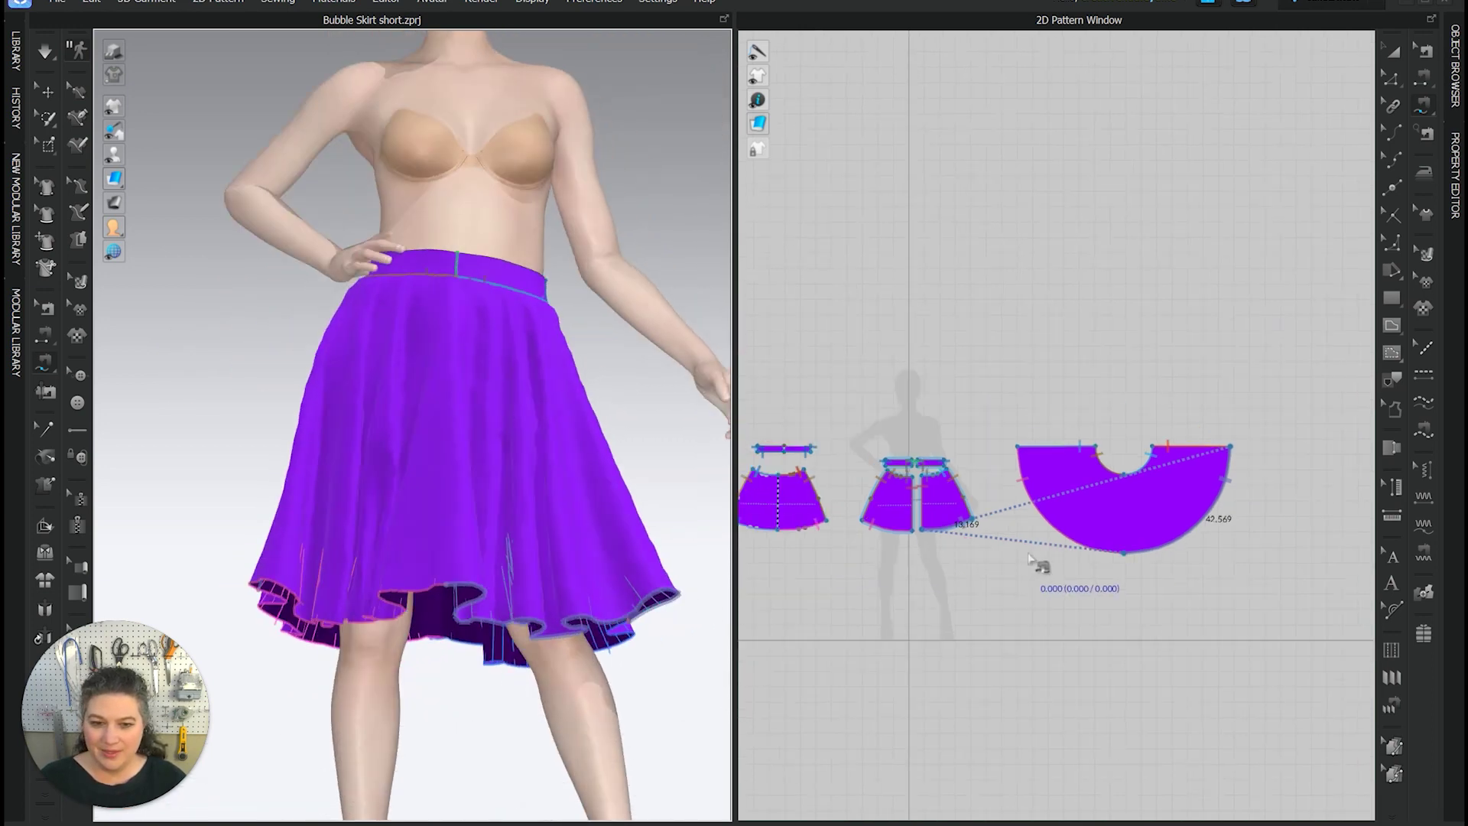
pyautogui.click(1117, 512)
pyautogui.rightClick(1117, 512)
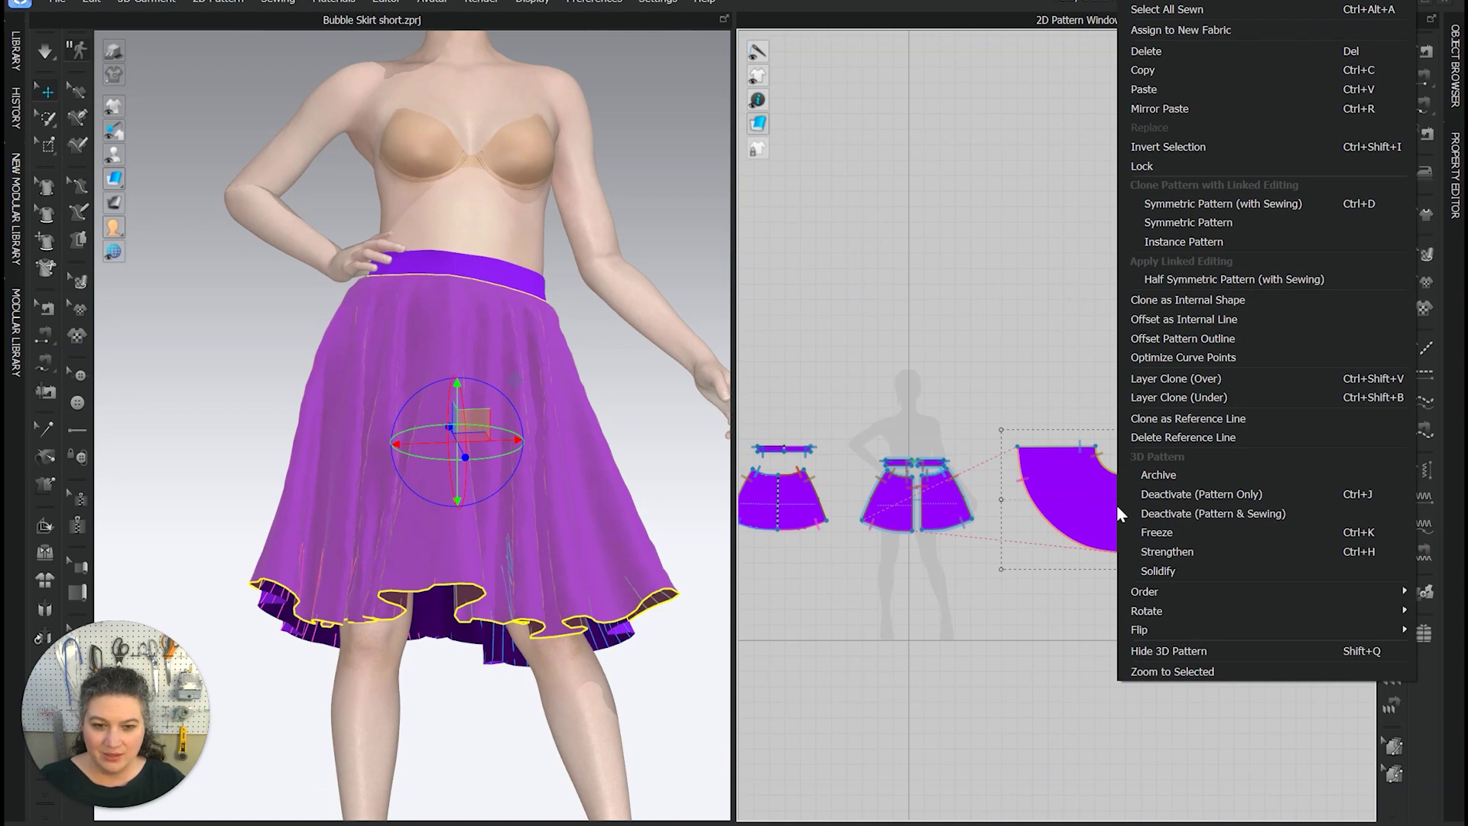
# - Apply Reset 3D Arrangement (Selected) to the skirt piece in 3D
pyautogui.click(525, 525)
pyautogui.rightClick(529, 526)
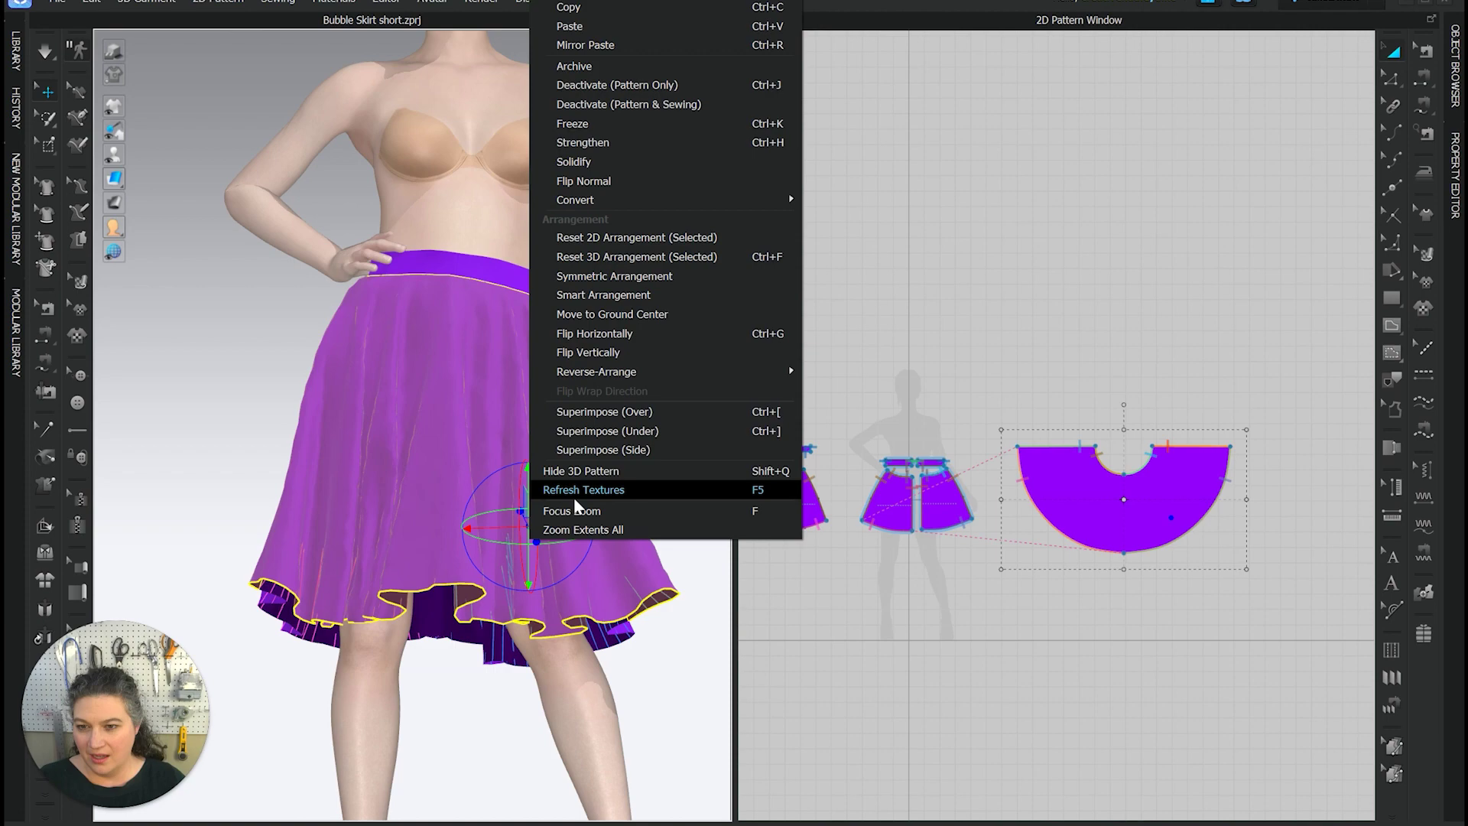
pyautogui.click(598, 257)
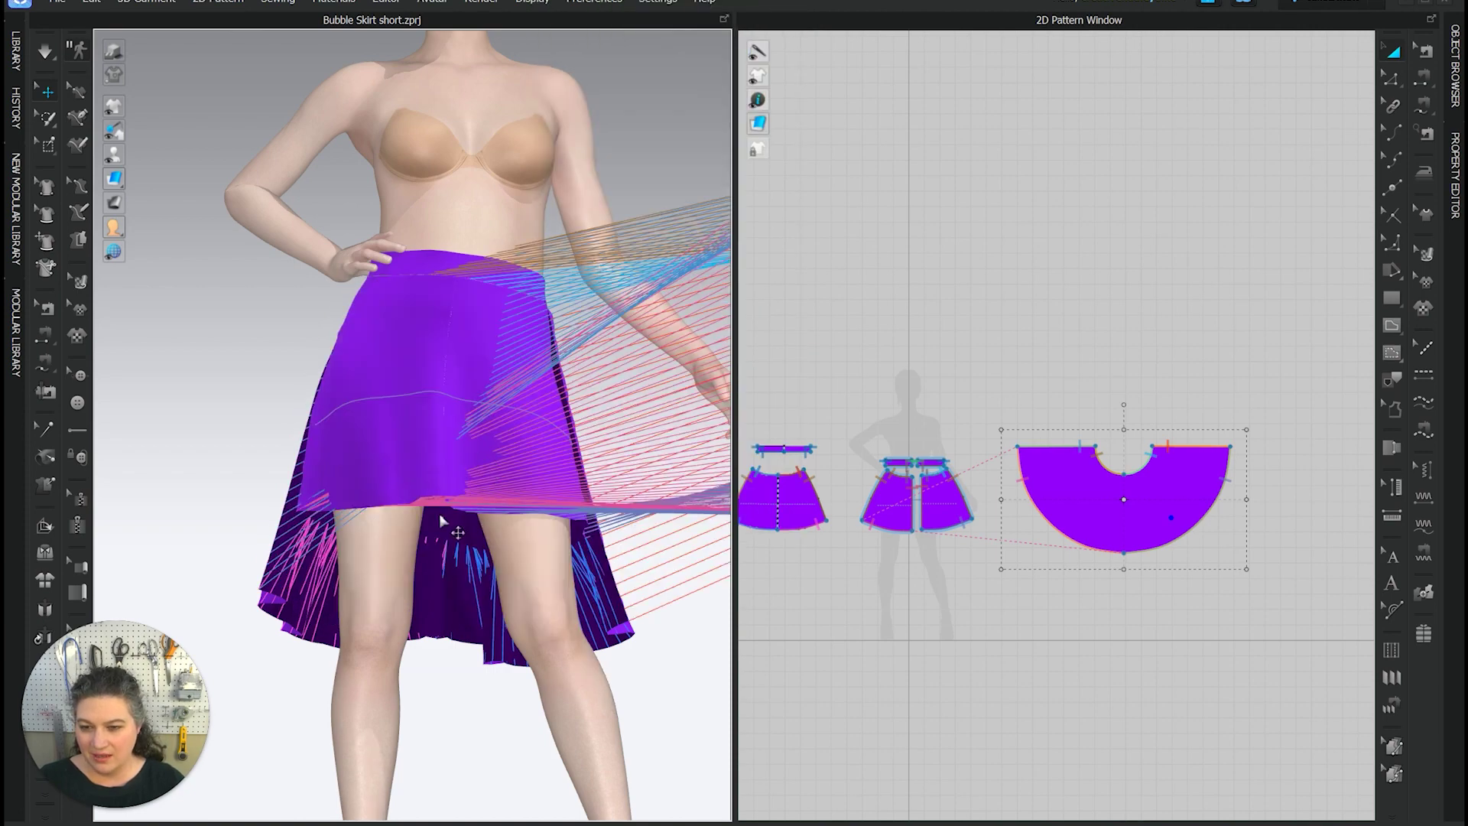
# - Move the half-circle piece in front of the avatar and lift it toward the waist
pyautogui.moveTo(442, 521); pyautogui.dragTo(620, 437, button='right')
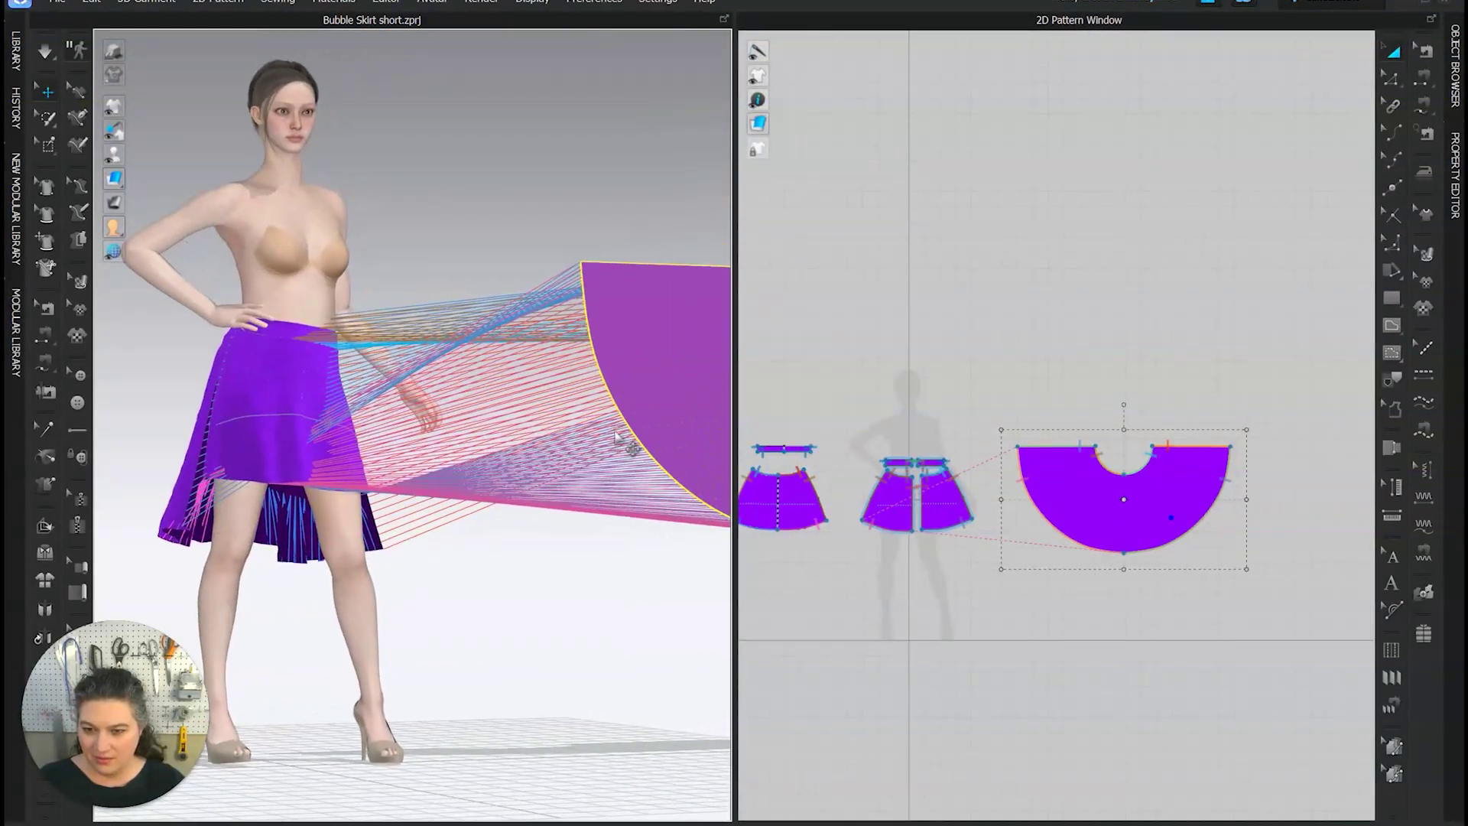
pyautogui.moveTo(619, 438); pyautogui.dragTo(462, 426)
pyautogui.moveTo(551, 449)
pyautogui.mouseDown(button='right')
pyautogui.moveTo(517, 462)
pyautogui.moveTo(533, 455)
pyautogui.mouseUp(button='right')
pyautogui.moveTo(635, 420); pyautogui.dragTo(288, 400)
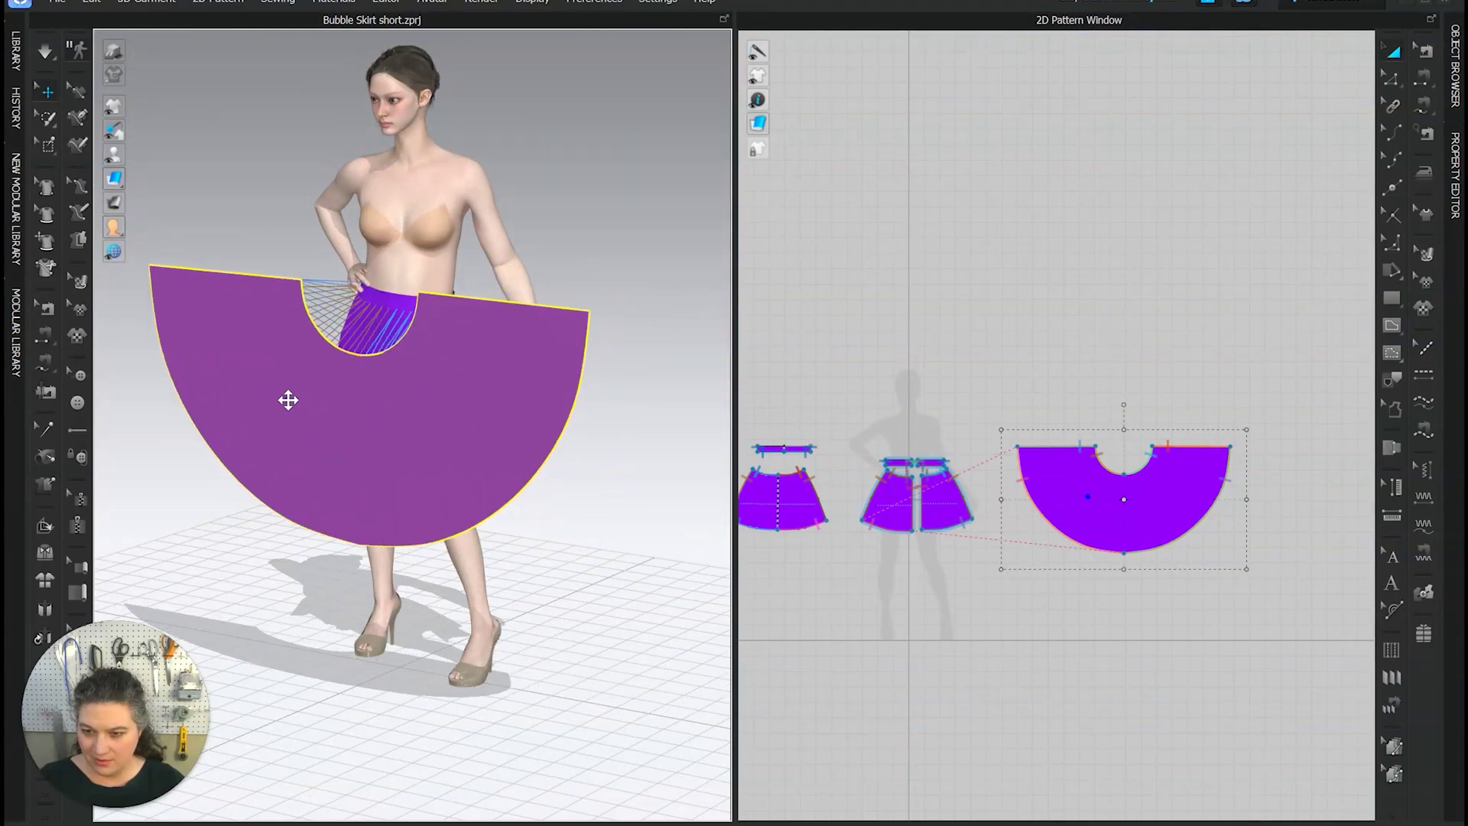
pyautogui.moveTo(296, 406); pyautogui.dragTo(655, 616, button='right')
pyautogui.moveTo(663, 632); pyautogui.dragTo(513, 606)
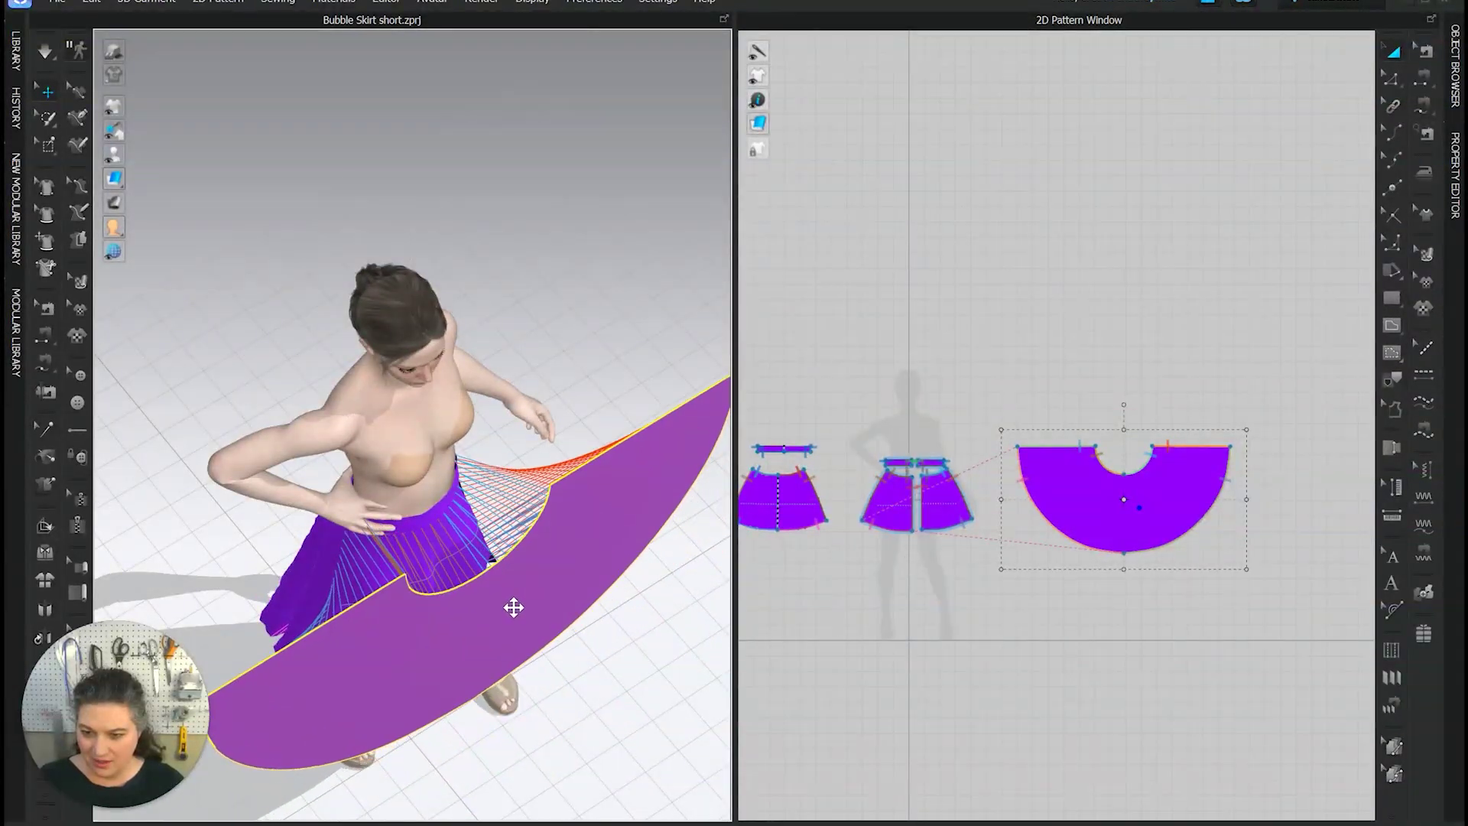
pyautogui.moveTo(508, 607); pyautogui.dragTo(613, 662, button='right')
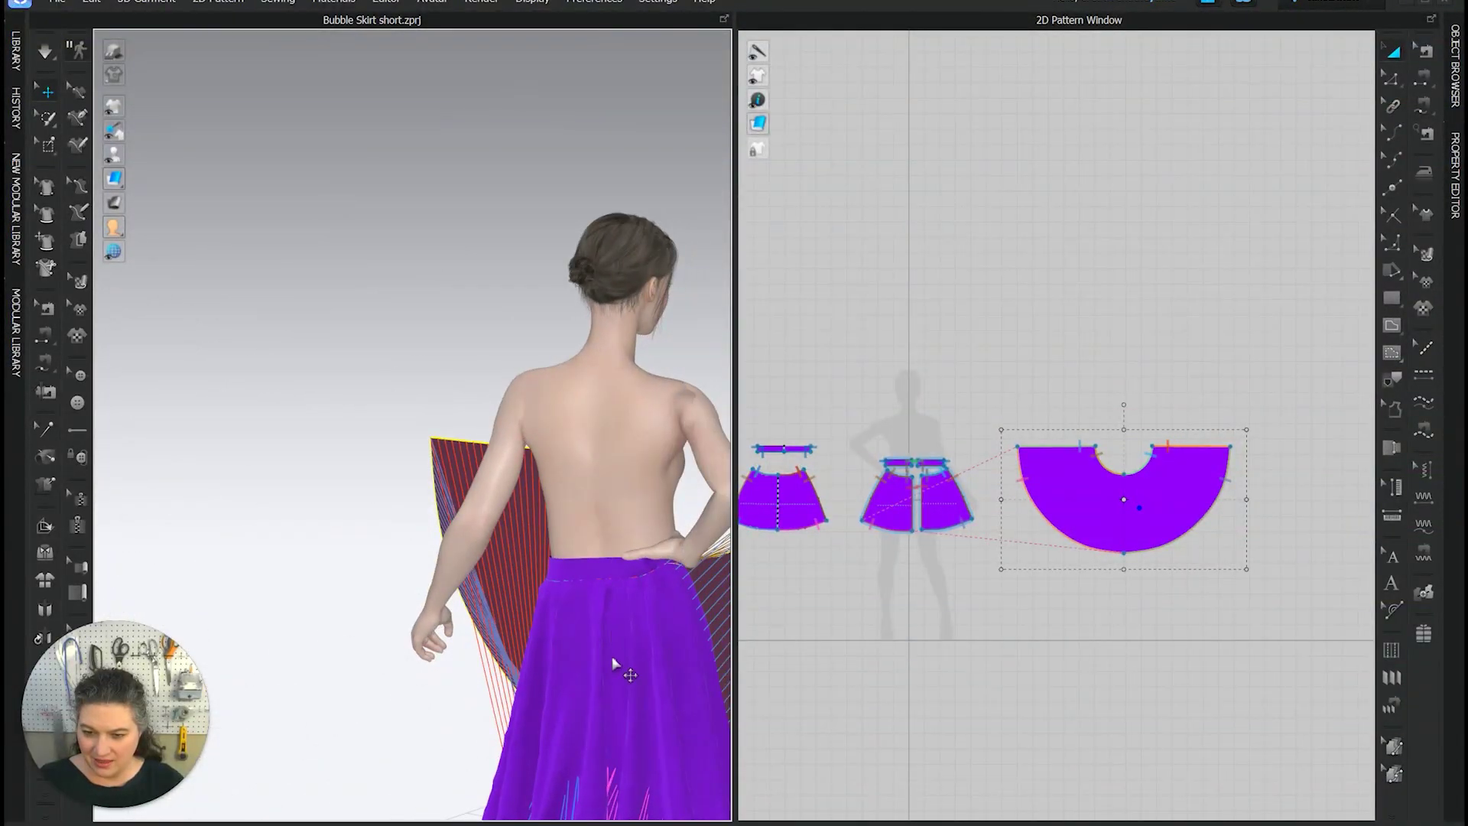
# - Reset the 3D placement of the purple skirt pieces
pyautogui.click(614, 662)
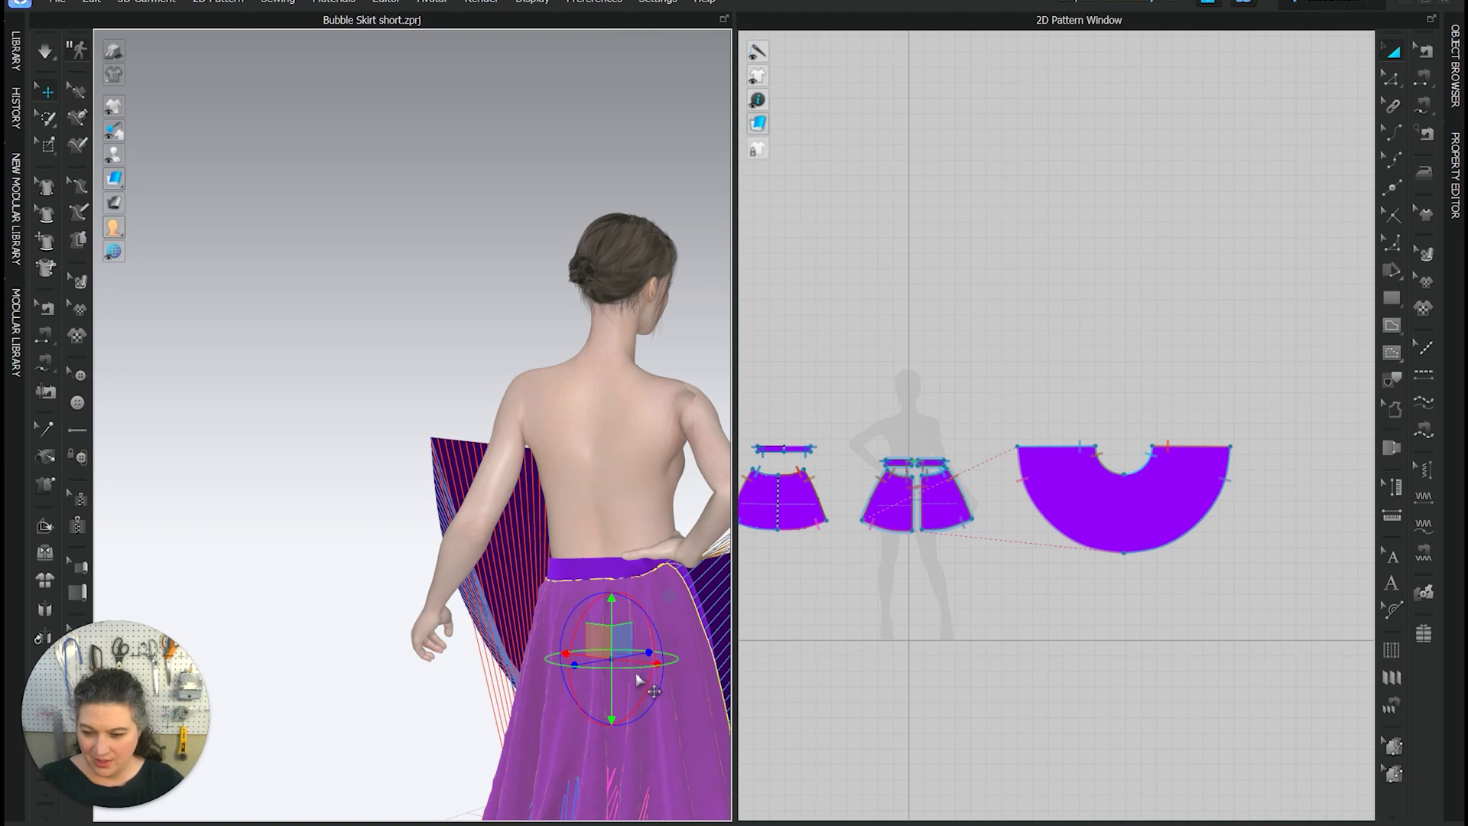
pyautogui.rightClick(622, 745)
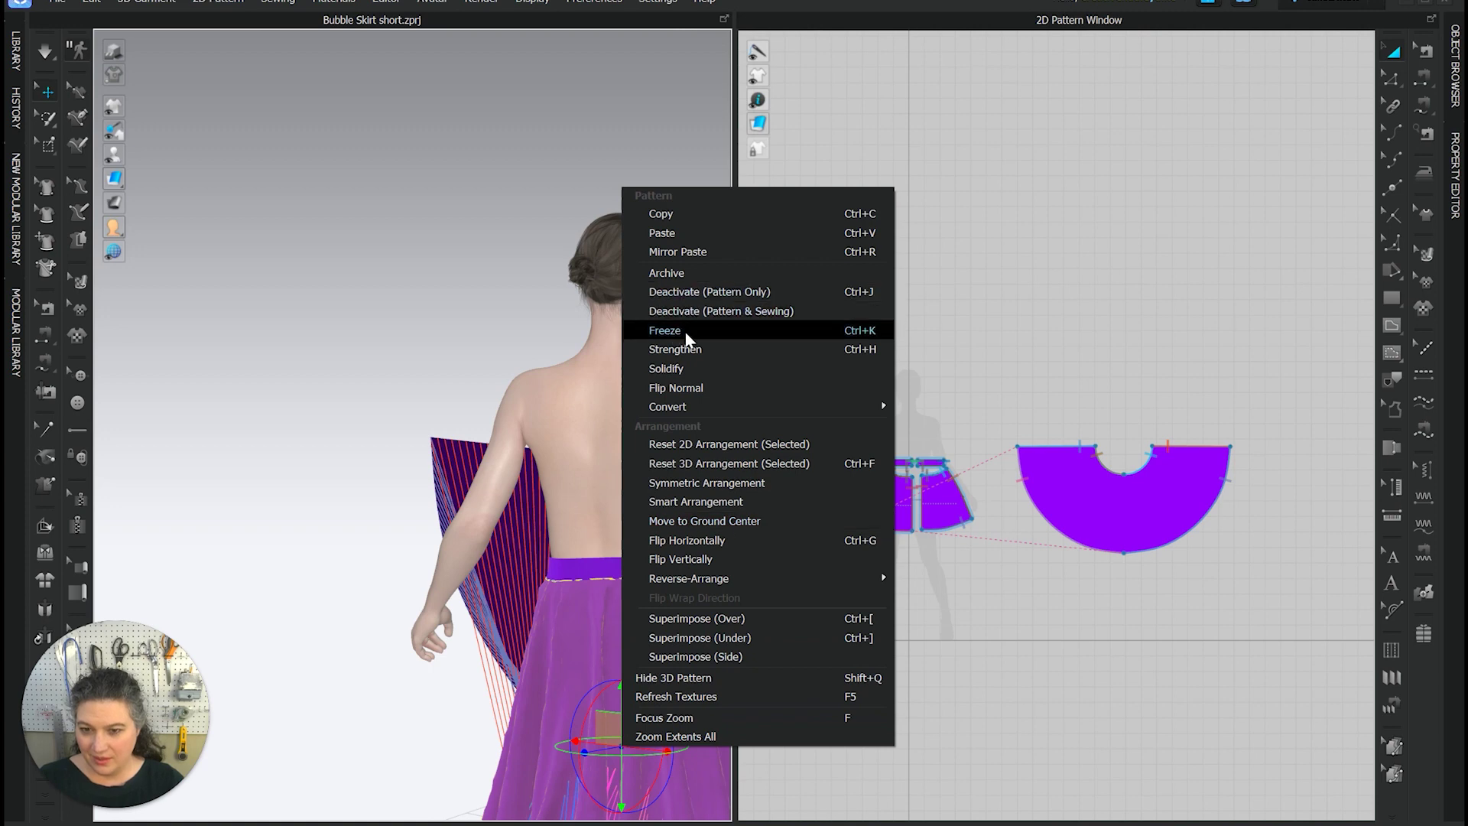
pyautogui.click(687, 462)
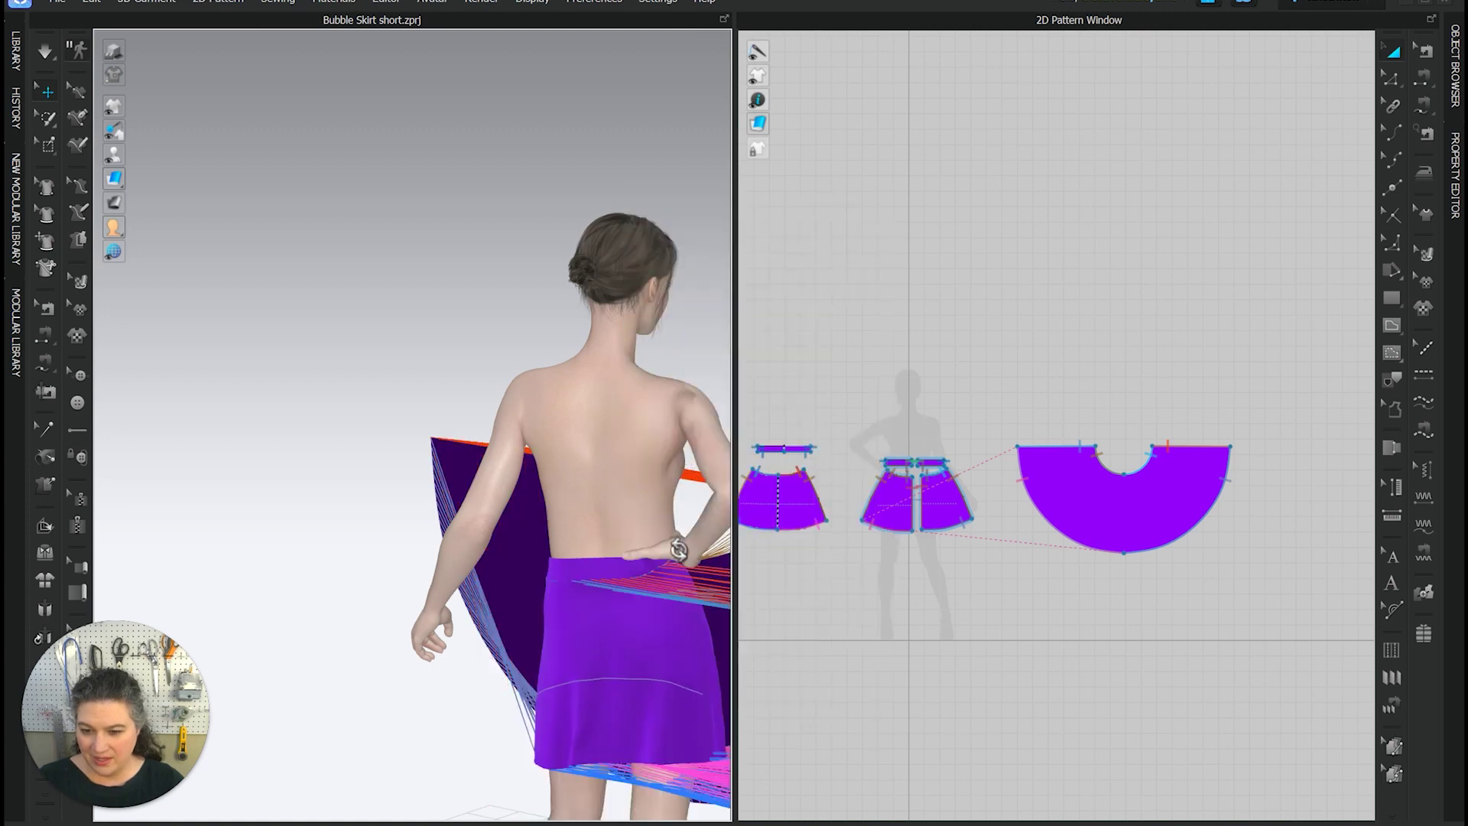
# - Select the half-circle skirt piece and rotate it into a tilted position
pyautogui.moveTo(689, 544); pyautogui.dragTo(521, 560, button='right')
pyautogui.rightClick(522, 560)
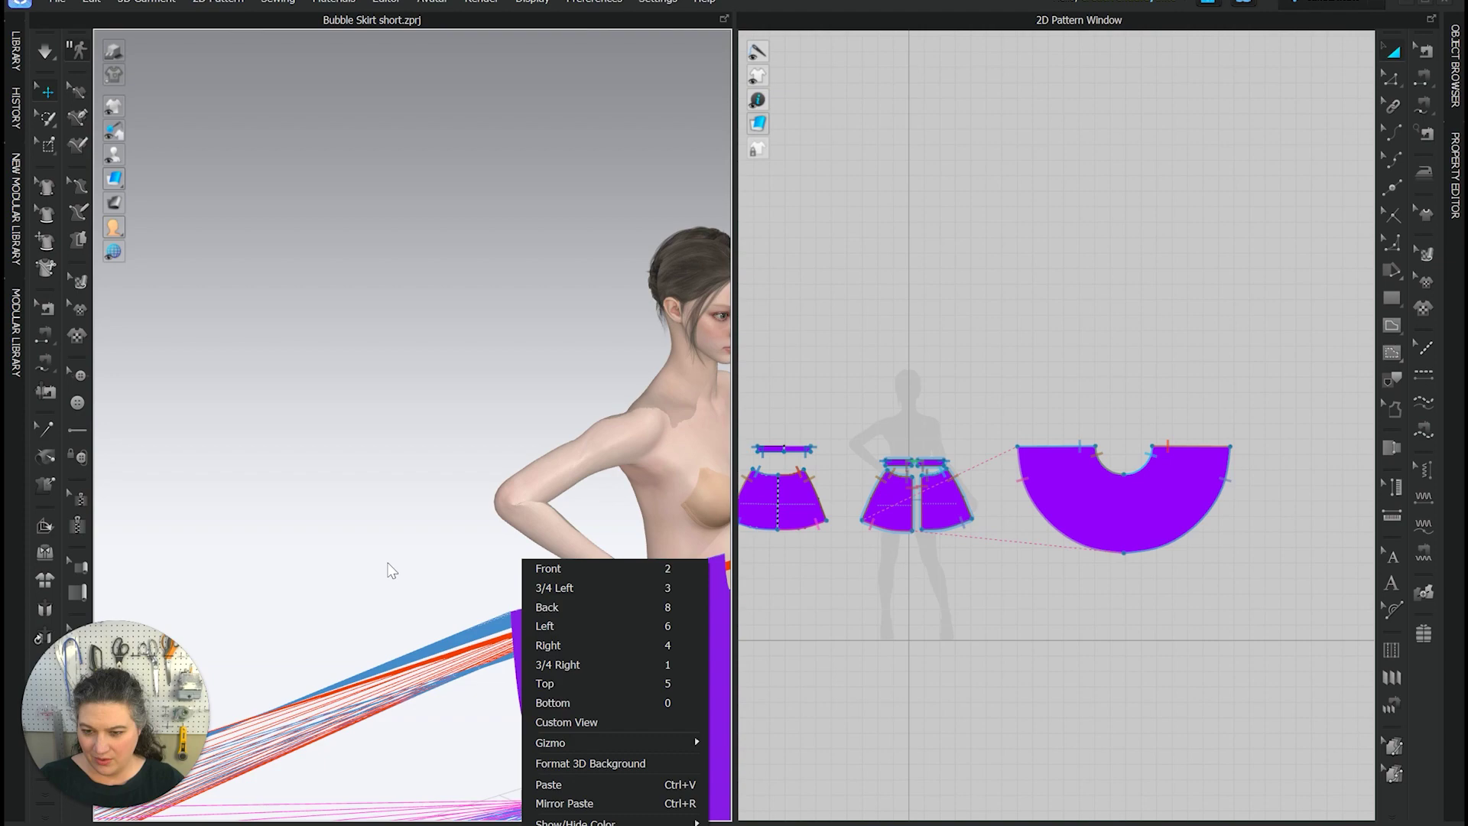
pyautogui.click(434, 582)
pyautogui.scroll(-3, 436, 589)
pyautogui.scroll(2, 436, 589)
pyautogui.moveTo(436, 589); pyautogui.dragTo(523, 635, button='middle')
pyautogui.moveTo(522, 635); pyautogui.dragTo(493, 426, button='right')
pyautogui.moveTo(567, 366); pyautogui.dragTo(447, 654, button='right')
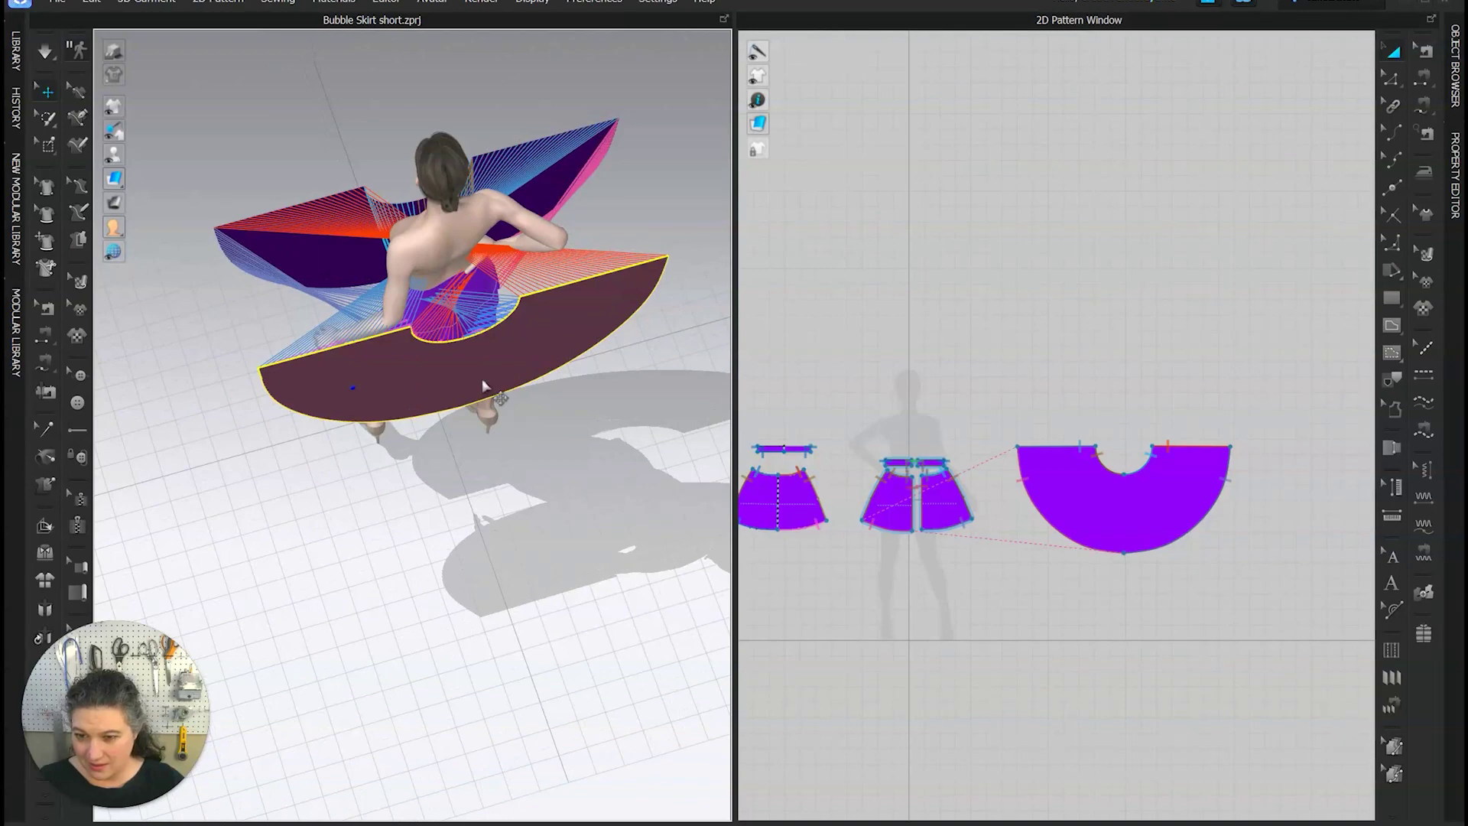
pyautogui.click(545, 375)
pyautogui.moveTo(540, 377); pyautogui.dragTo(377, 391)
# - Lay the half-circle piece flat in front of the avatar at waist height
pyautogui.moveTo(419, 459); pyautogui.dragTo(515, 370, button='right')
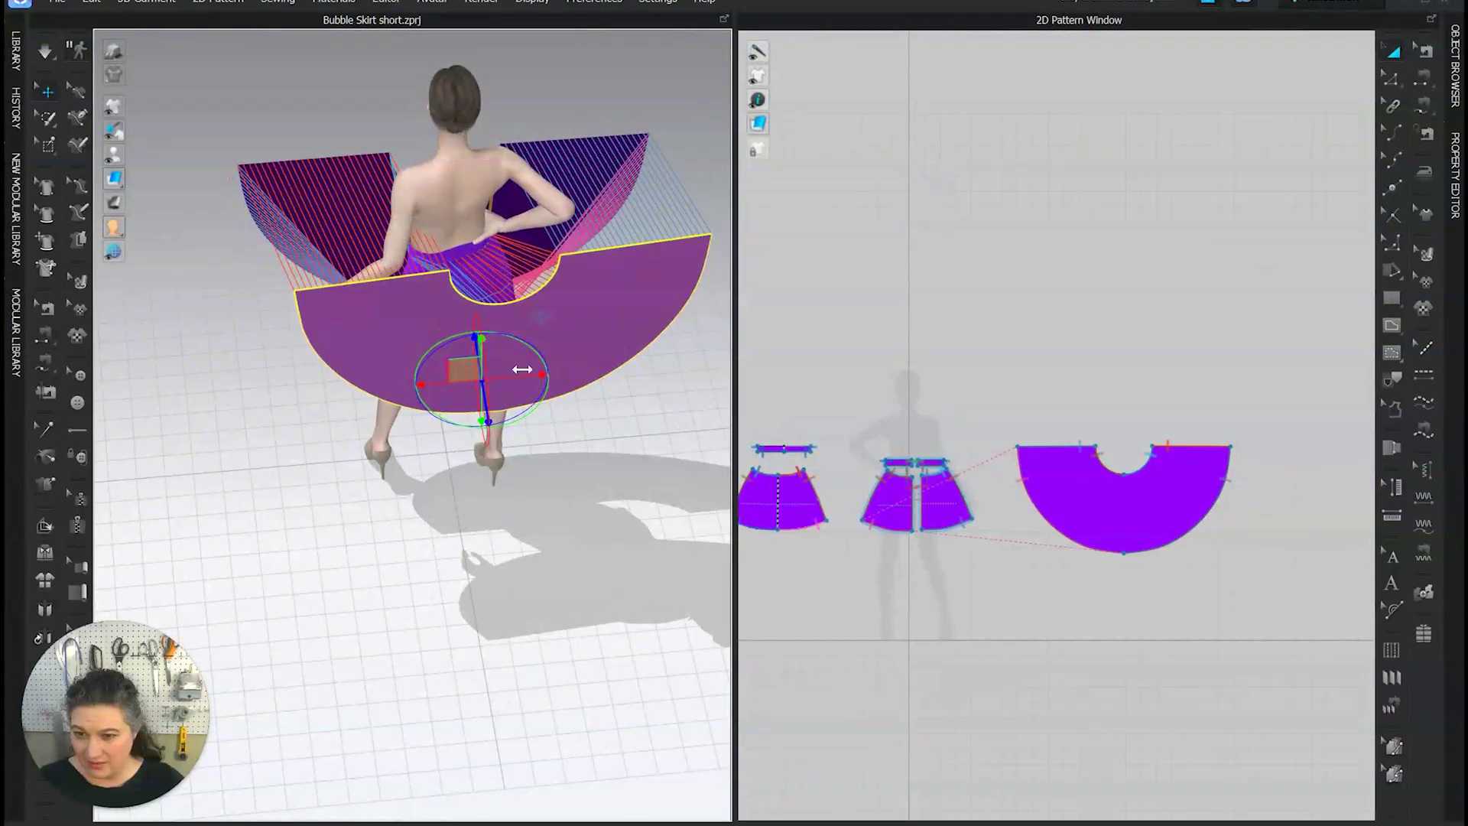
pyautogui.moveTo(515, 370); pyautogui.dragTo(563, 343)
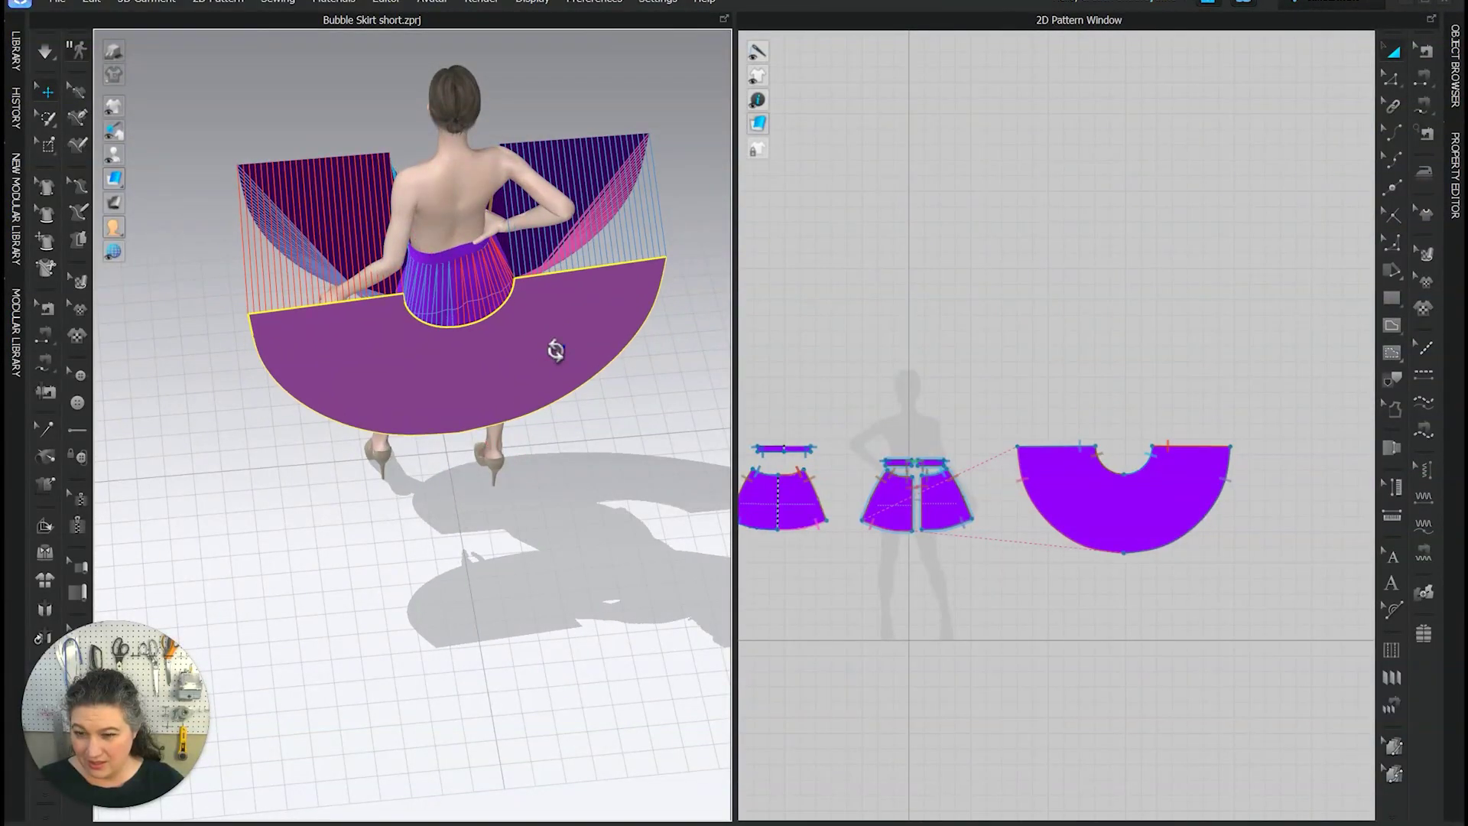
pyautogui.moveTo(550, 344); pyautogui.dragTo(397, 296, button='right')
pyautogui.moveTo(637, 334); pyautogui.dragTo(376, 403, button='right')
pyautogui.moveTo(584, 391); pyautogui.dragTo(507, 424, button='right')
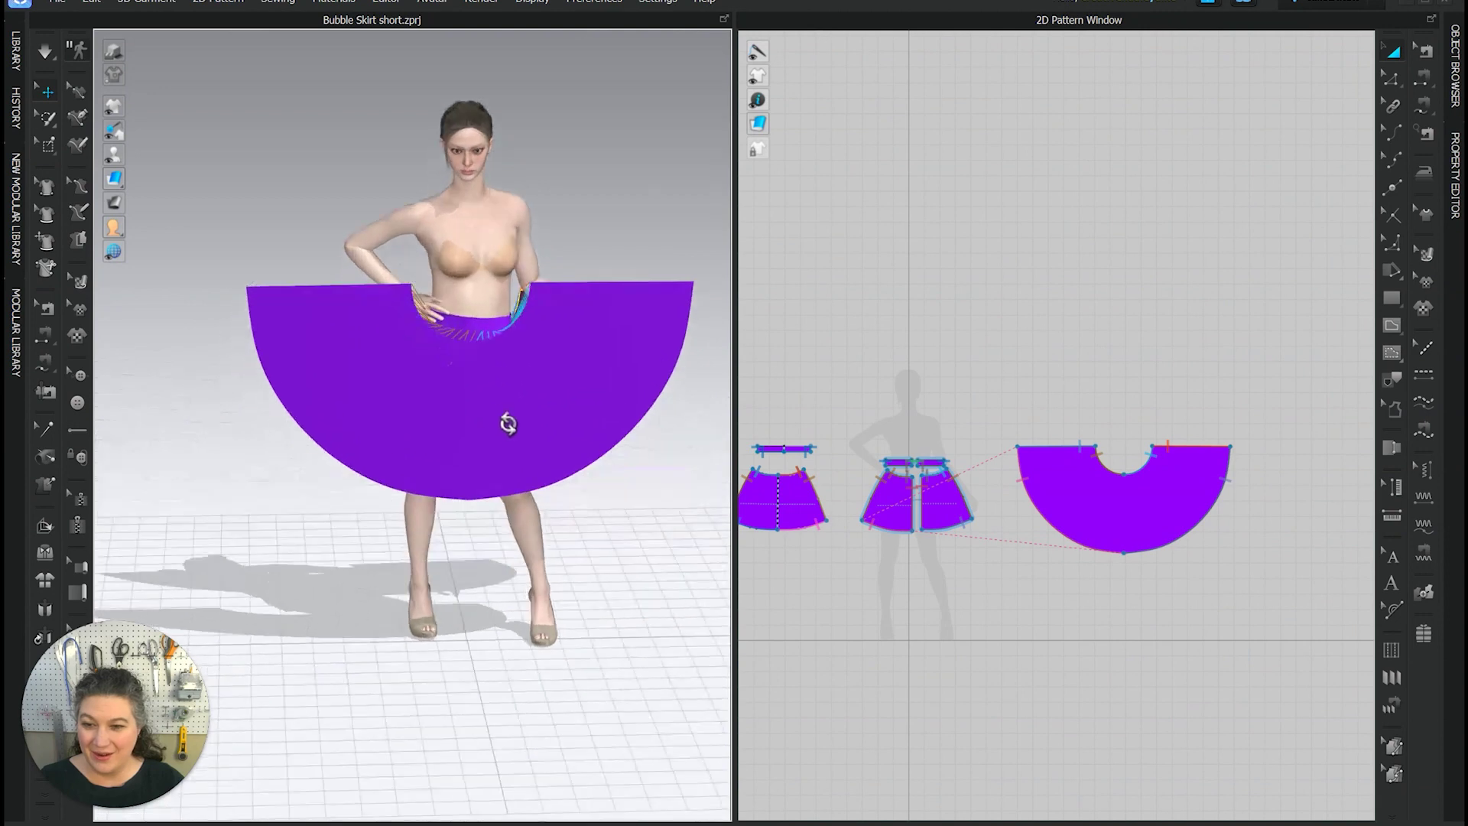
pyautogui.scroll(3, 509, 509)
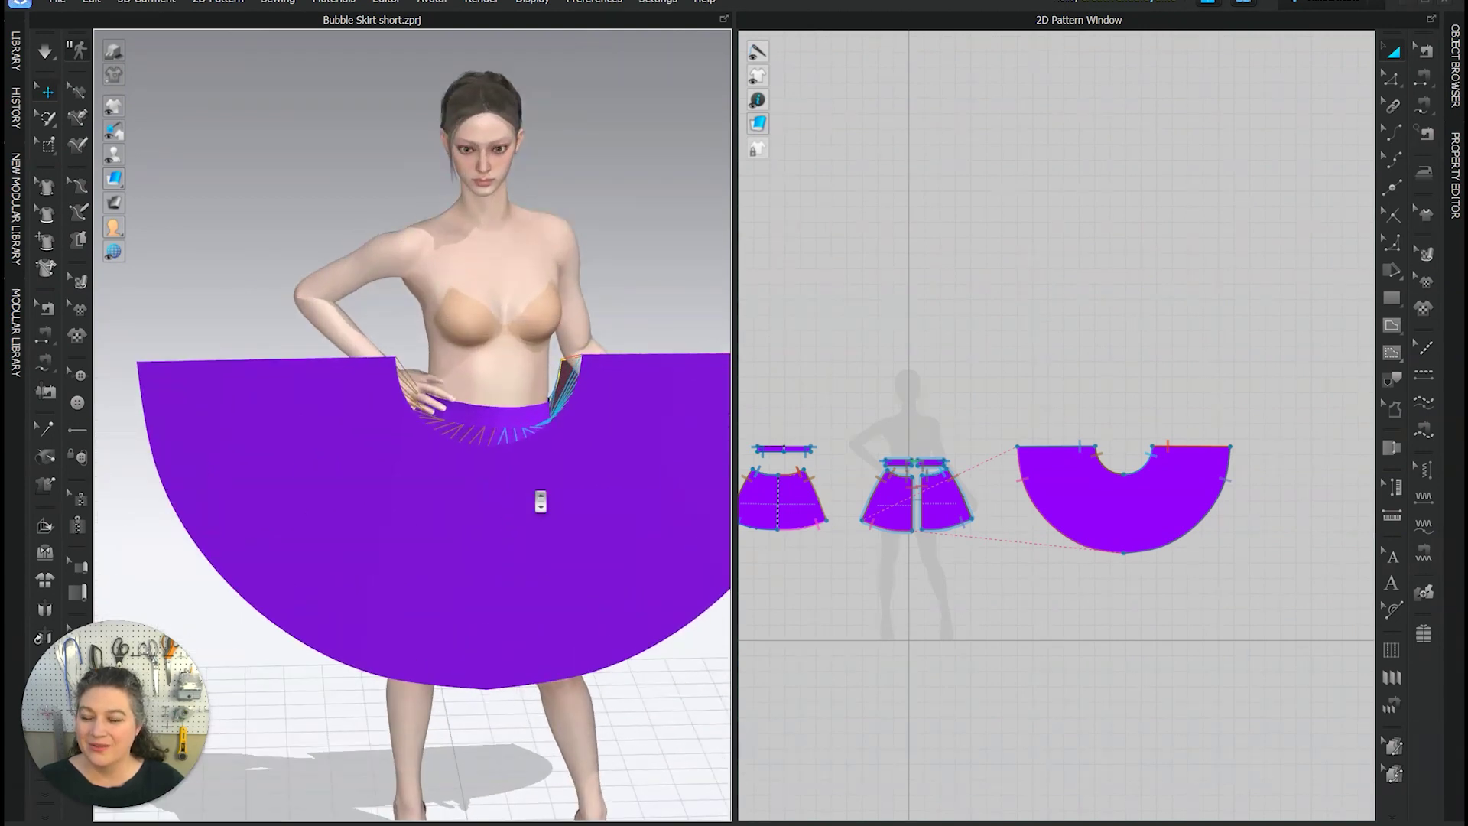
pyautogui.scroll(-5, 540, 502)
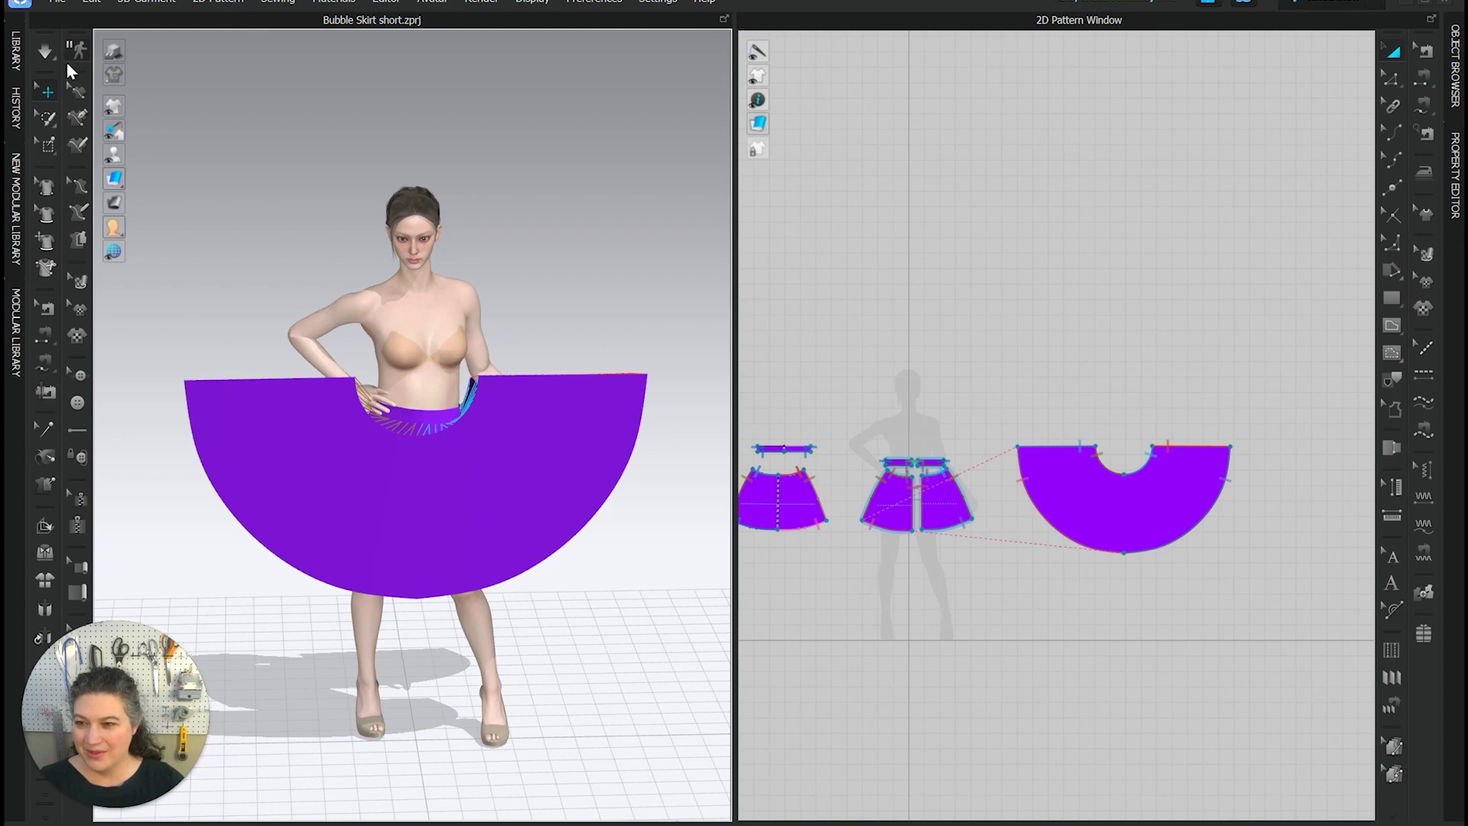
# - Apply the FV2_10_ArmsUp pose to the avatar from the Avatar library
pyautogui.click(15, 50)
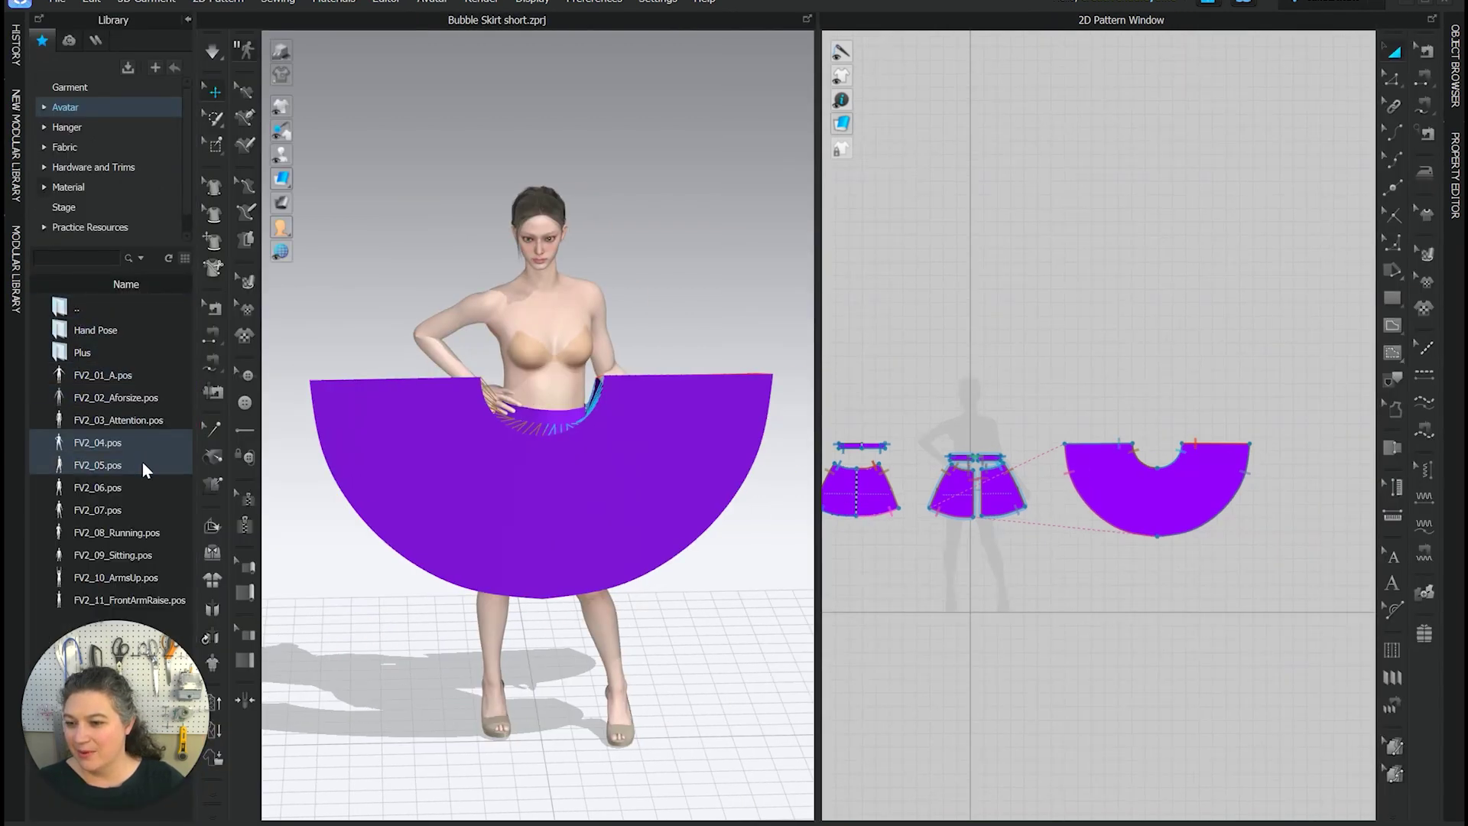
pyautogui.doubleClick(104, 577)
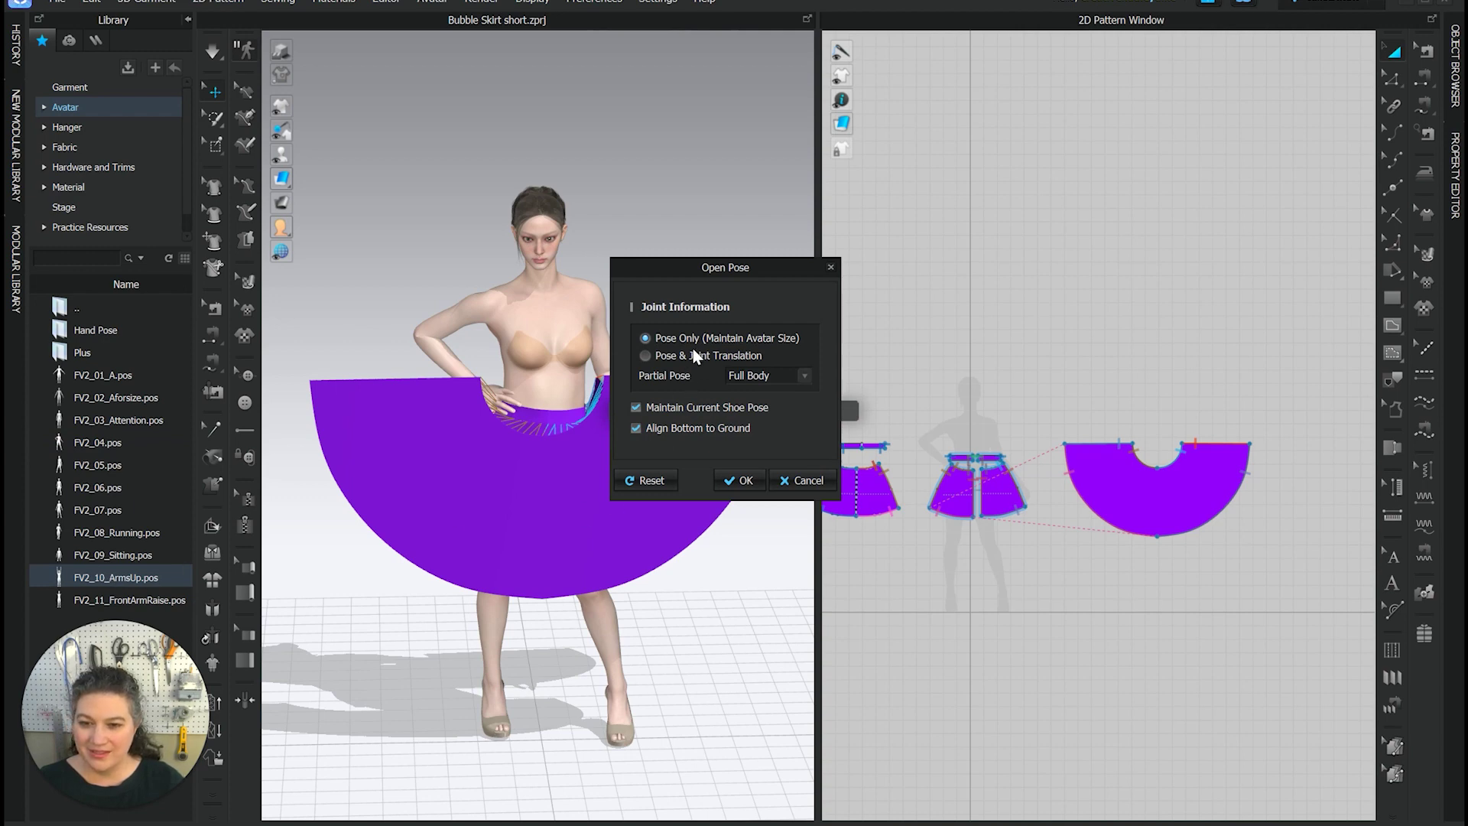
pyautogui.click(744, 481)
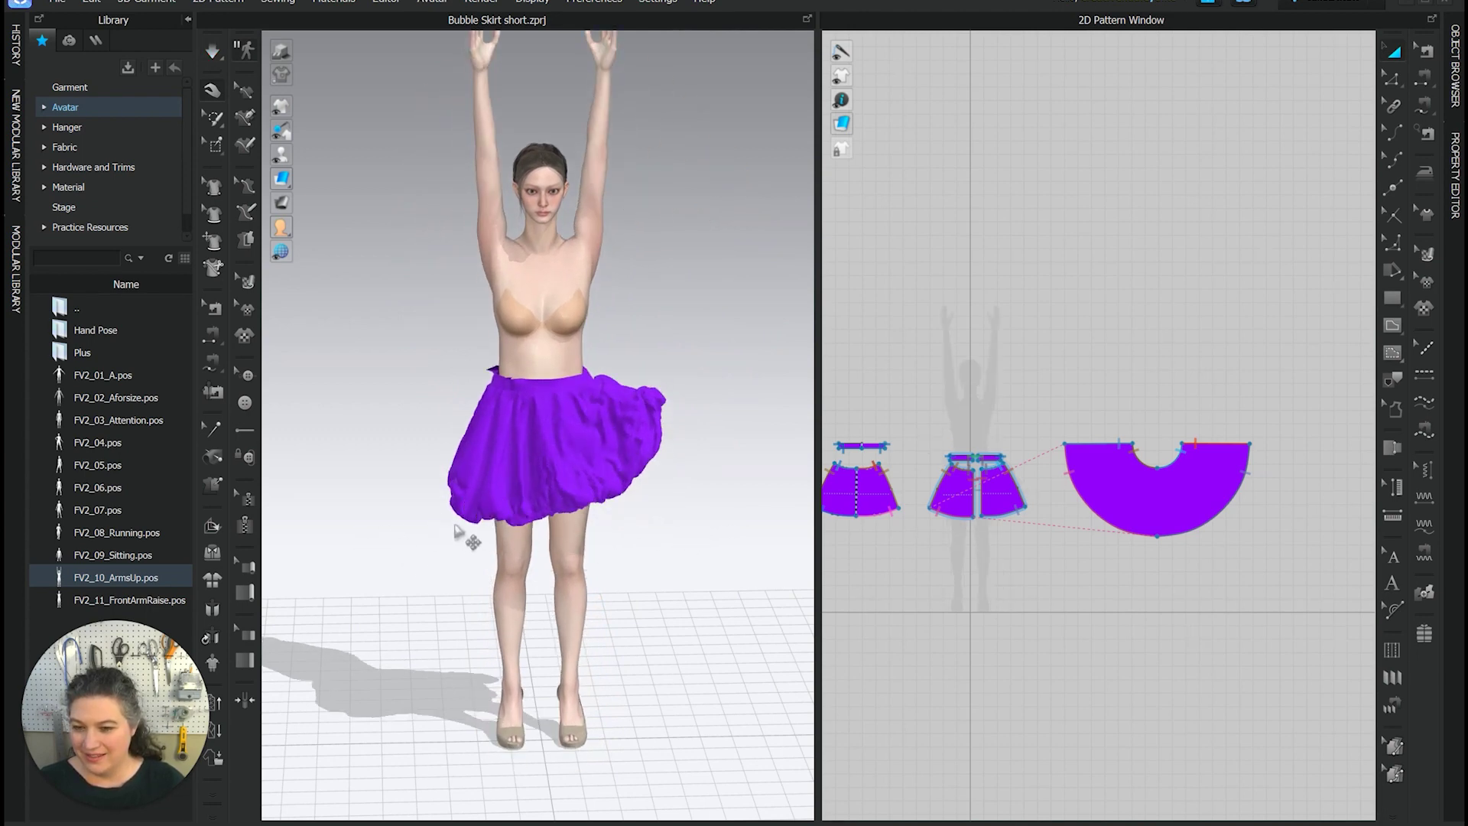
# - Inspect the gathered bubble skirt from the avatar's front
pyautogui.rightClick(633, 505)
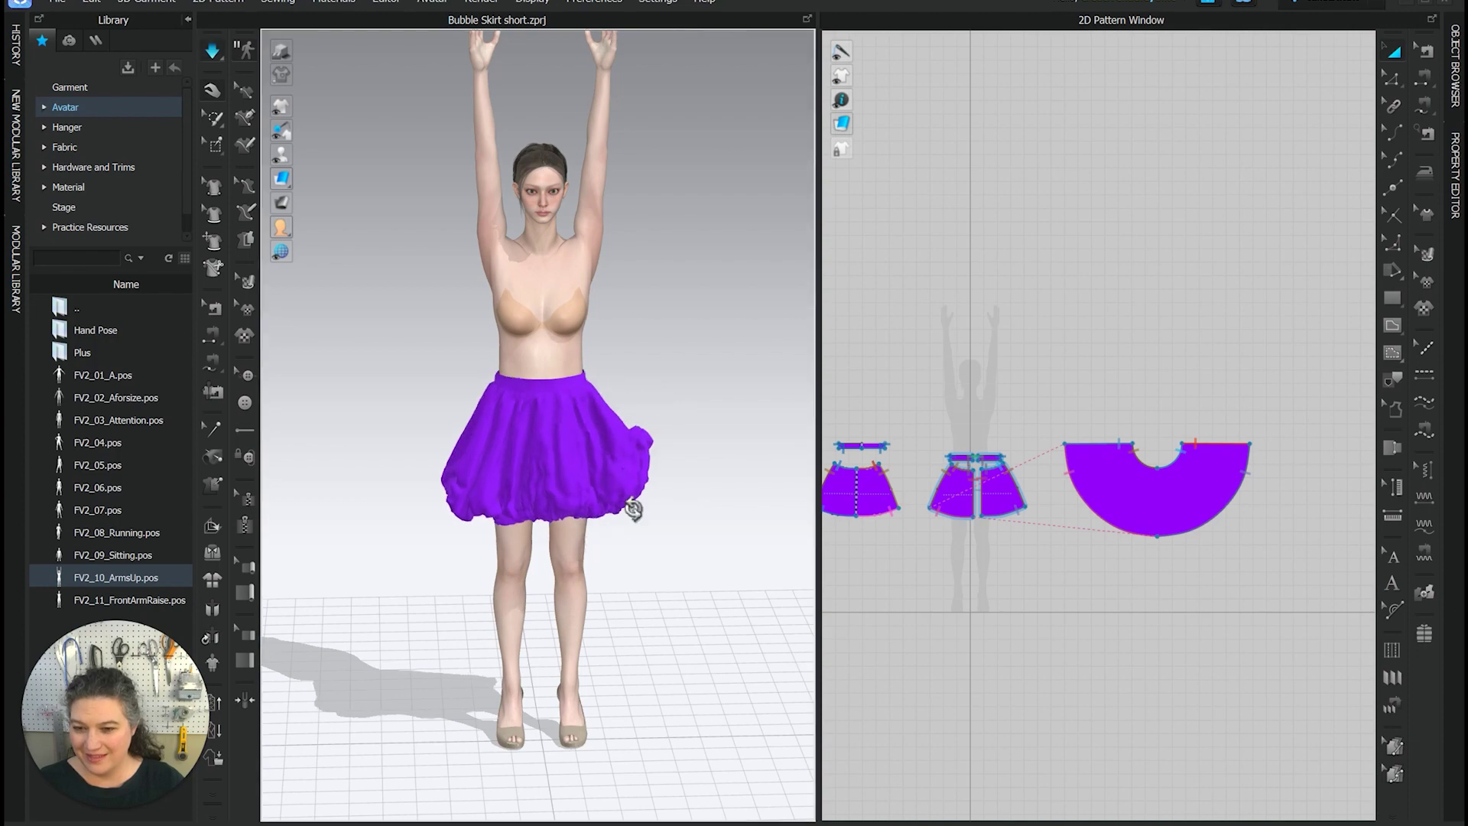
pyautogui.click(626, 591)
pyautogui.moveTo(632, 600); pyautogui.dragTo(616, 491, button='right')
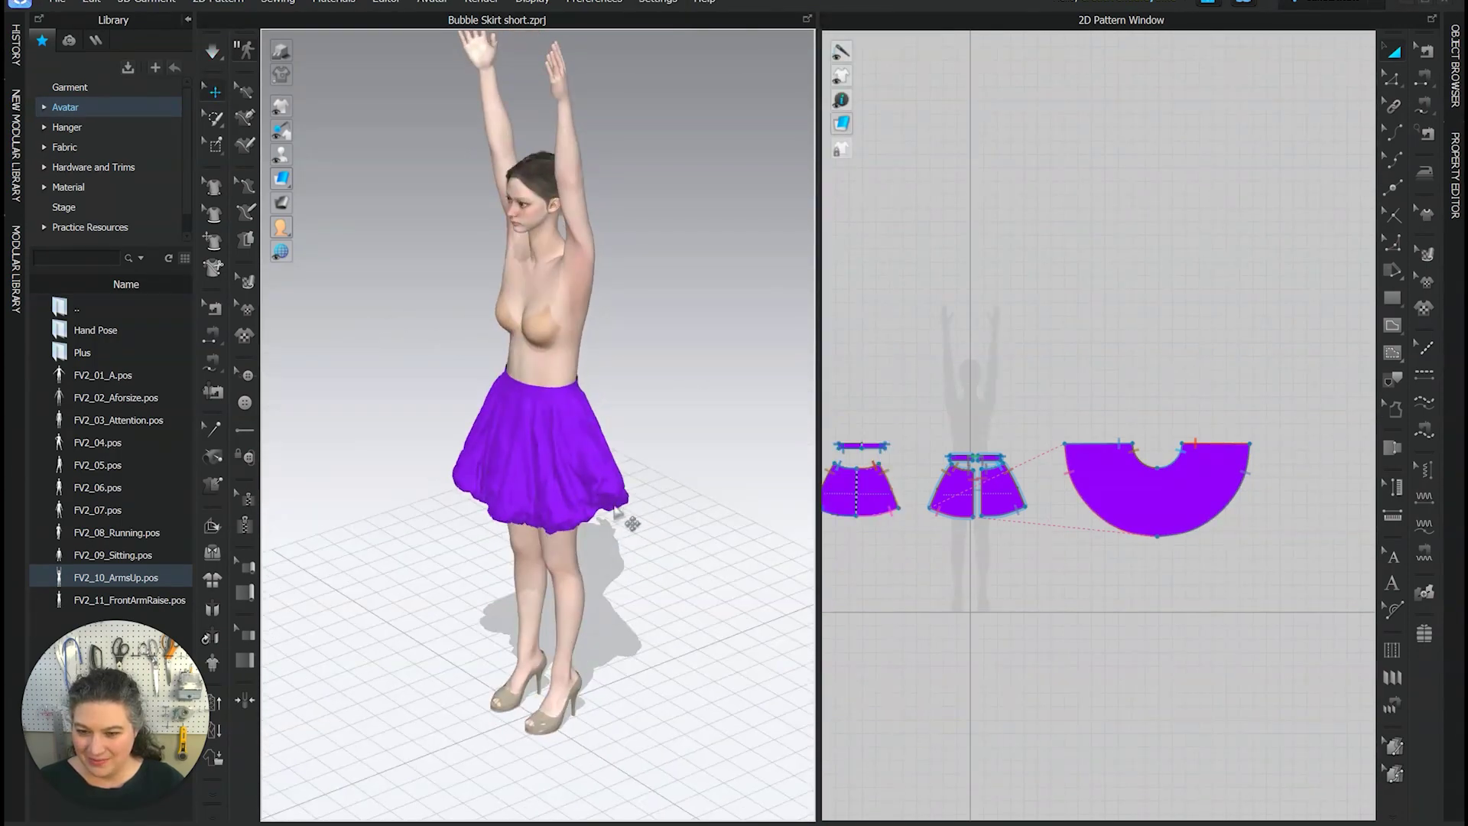
pyautogui.click(616, 487)
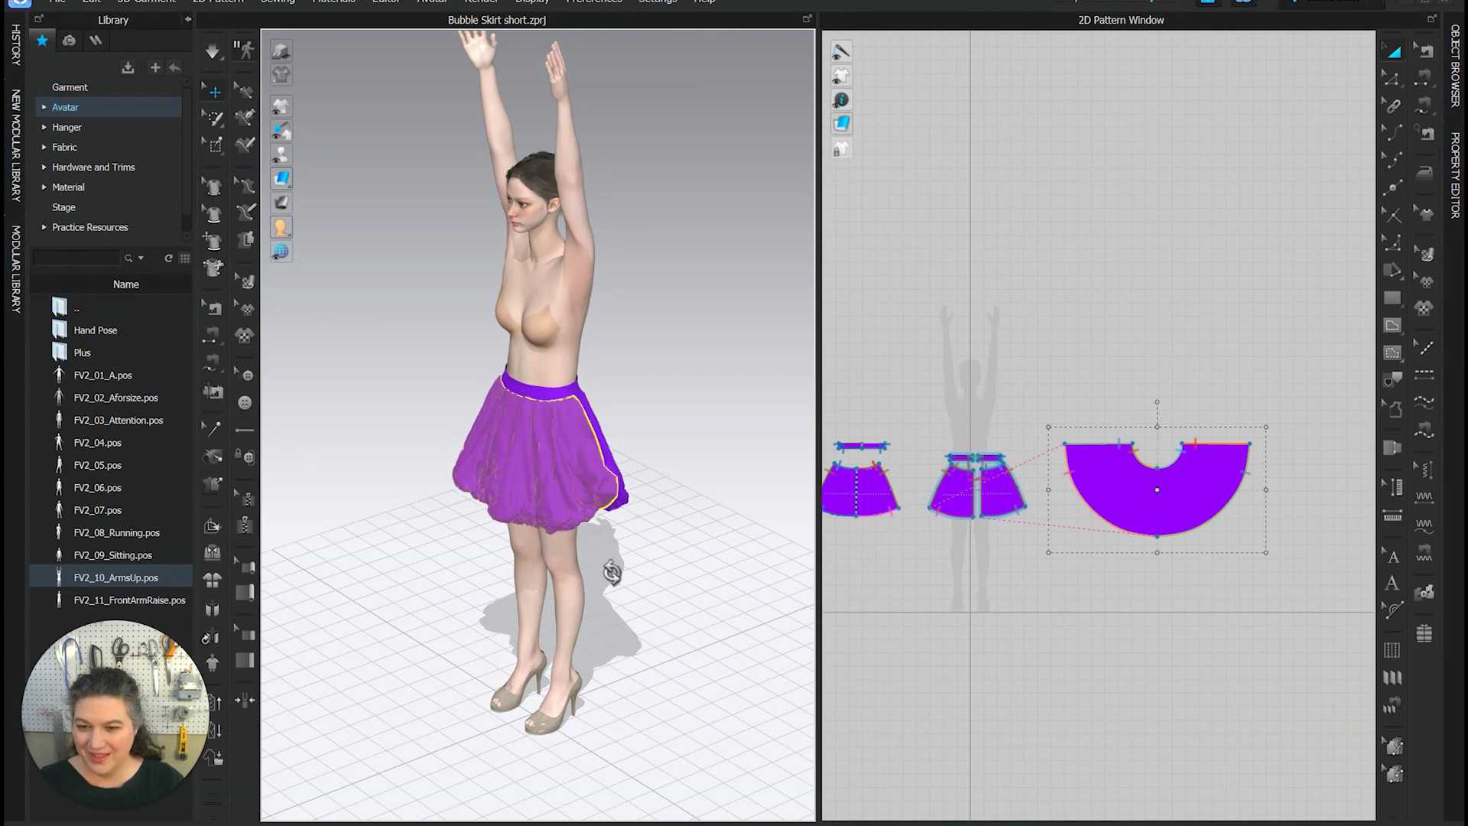
pyautogui.moveTo(612, 572); pyautogui.dragTo(556, 595, button='right')
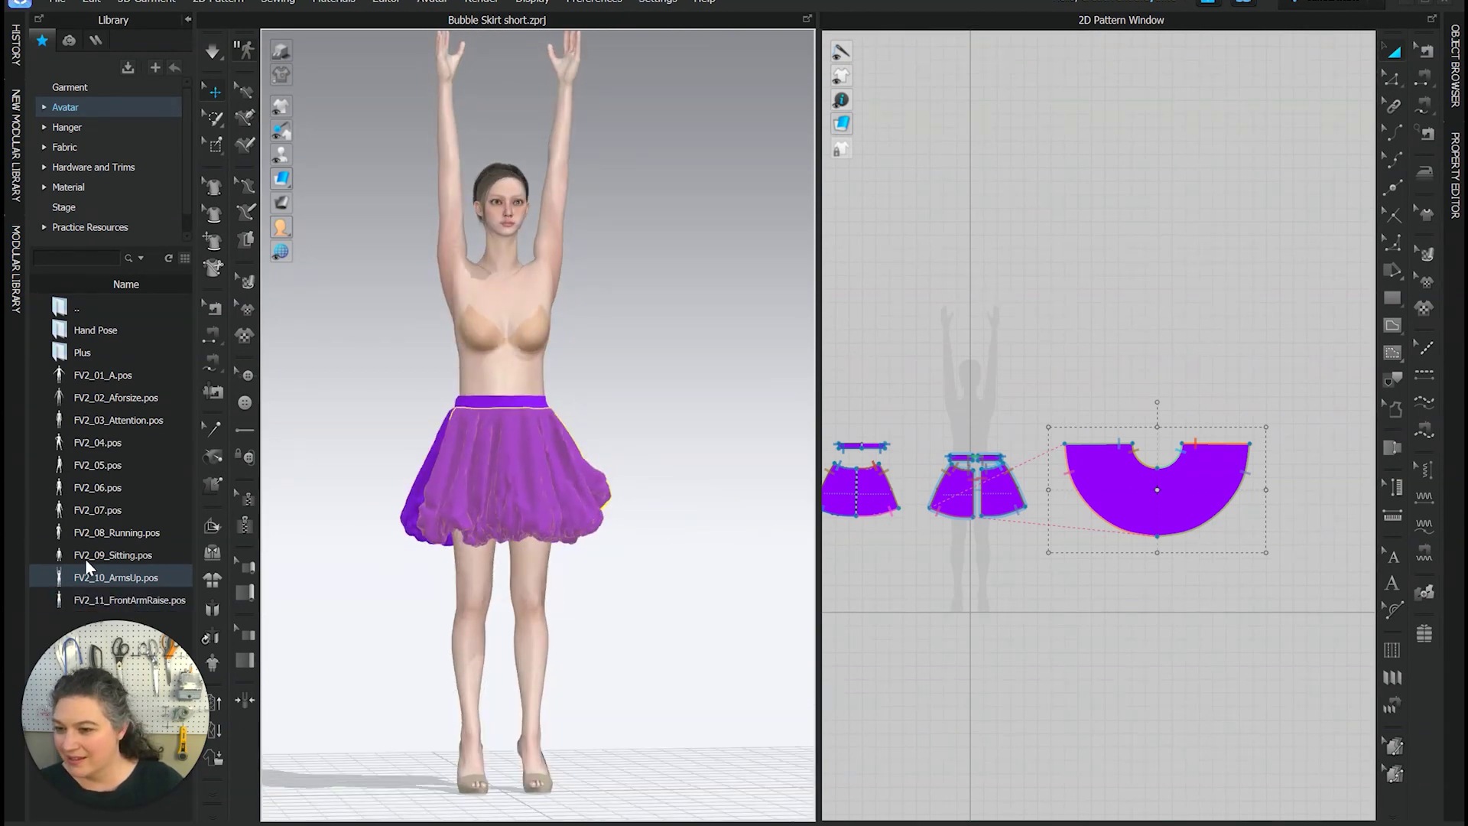
# - Switch the avatar back to the FV2_04 hand-on-hip pose
pyautogui.doubleClick(107, 443)
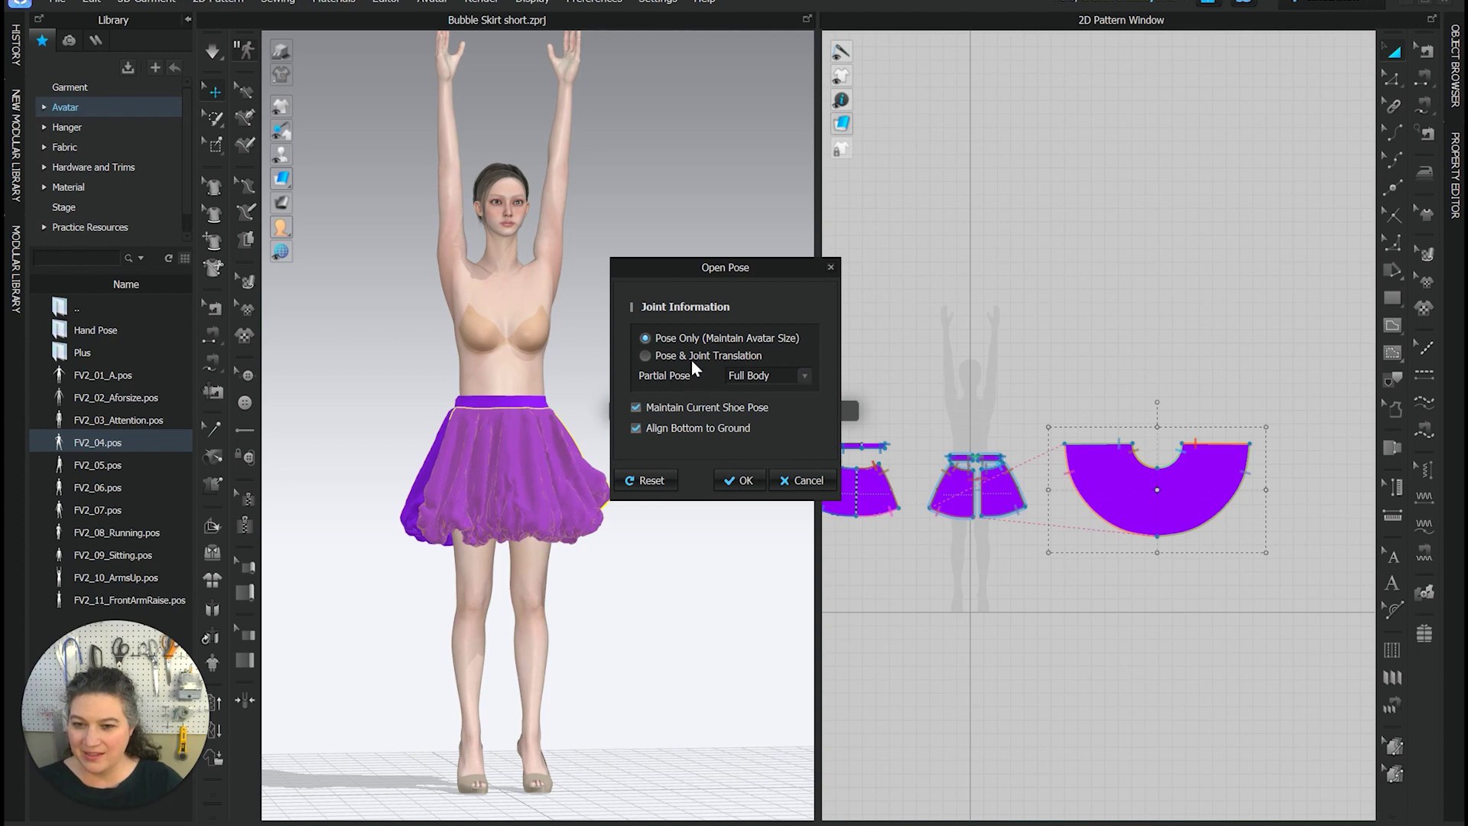
pyautogui.click(738, 480)
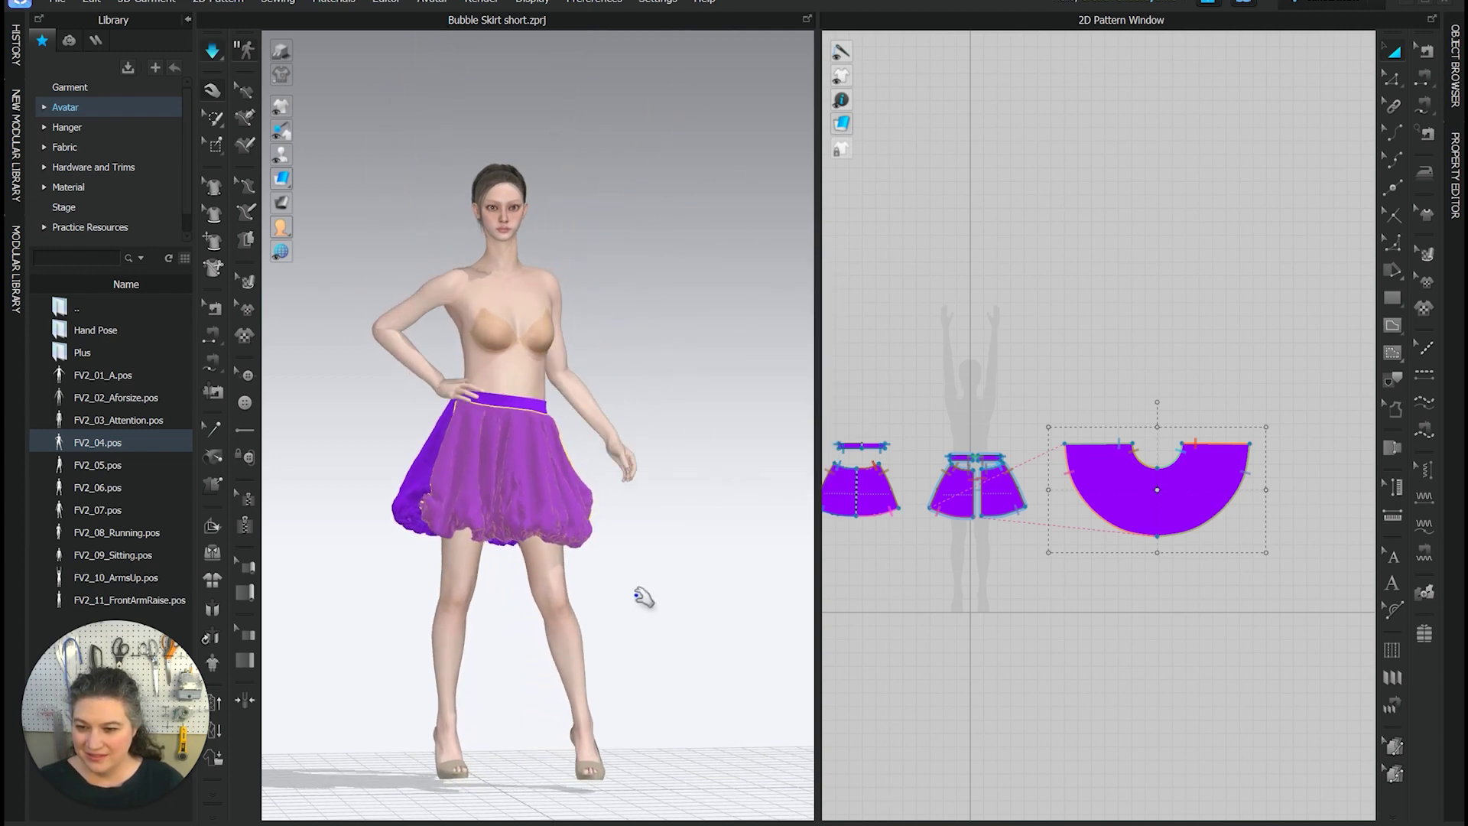
pyautogui.moveTo(609, 622)
pyautogui.mouseDown(button='right')
pyautogui.moveTo(534, 616)
pyautogui.moveTo(589, 614)
pyautogui.mouseUp(button='right')
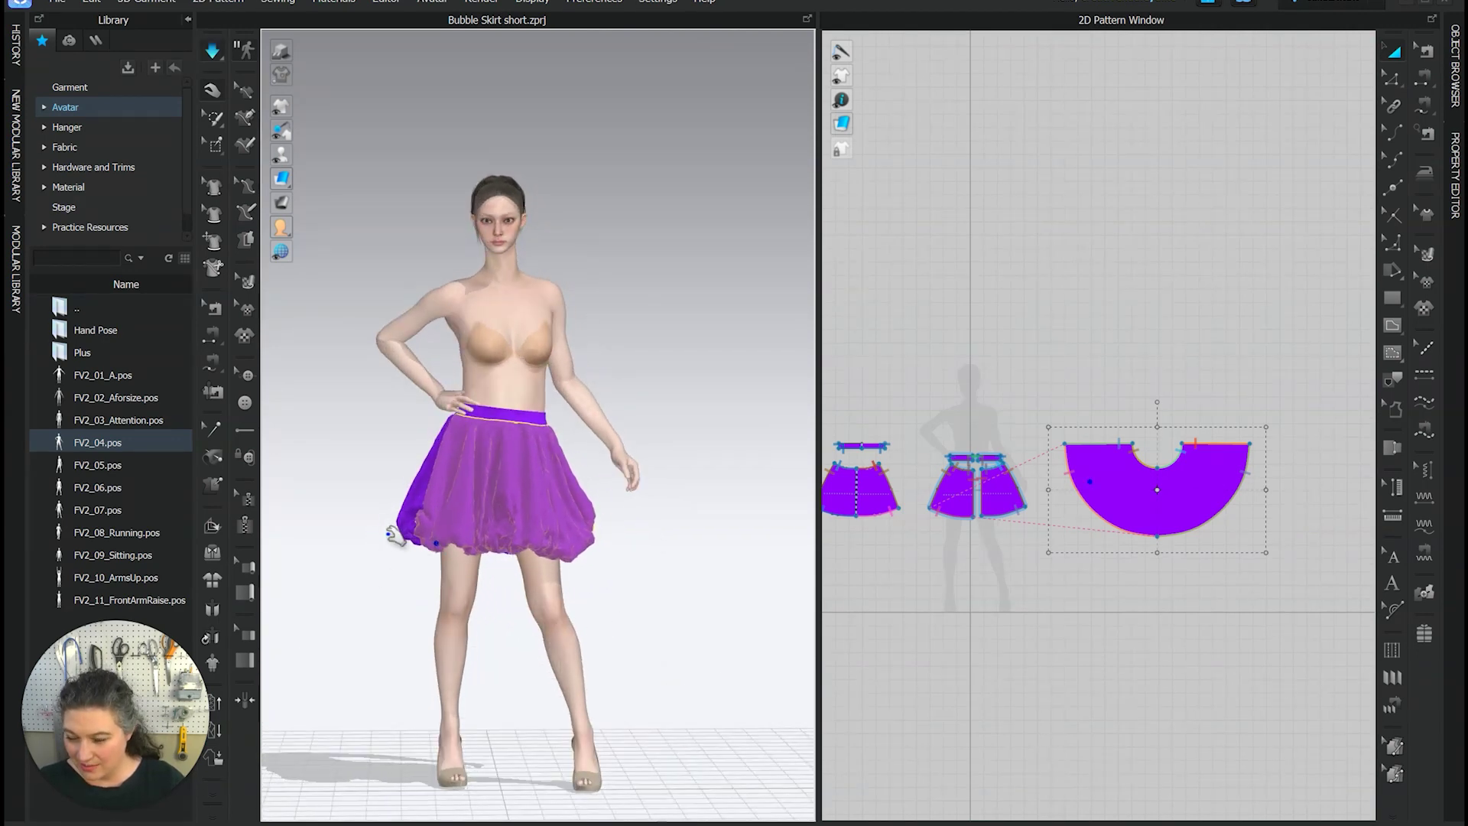
pyautogui.scroll(5, 394, 535)
# - Pull the skirt cloth and hem outward and down to even the puffed folds
pyautogui.click(387, 595)
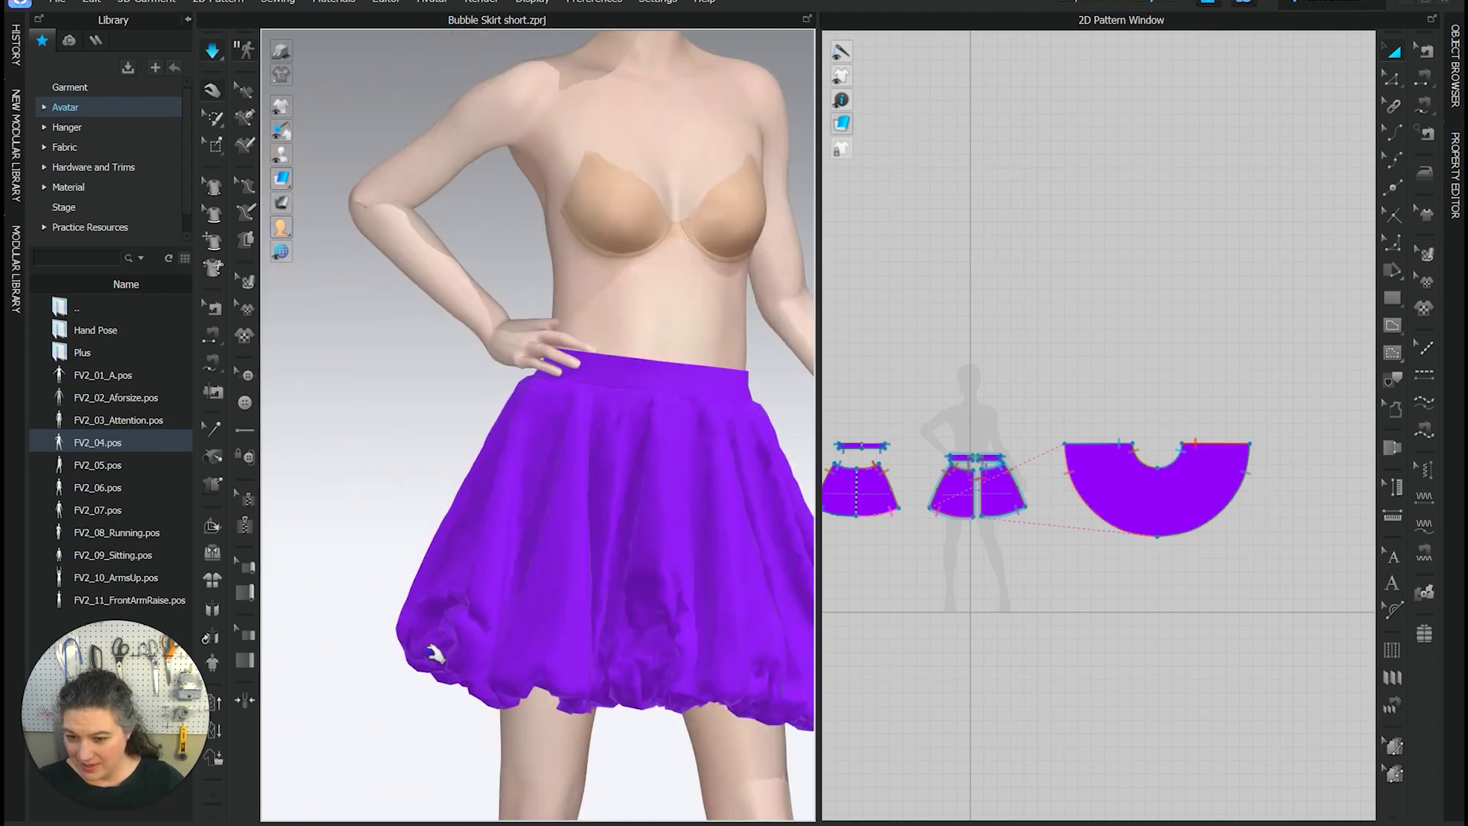
pyautogui.moveTo(434, 654); pyautogui.dragTo(316, 696)
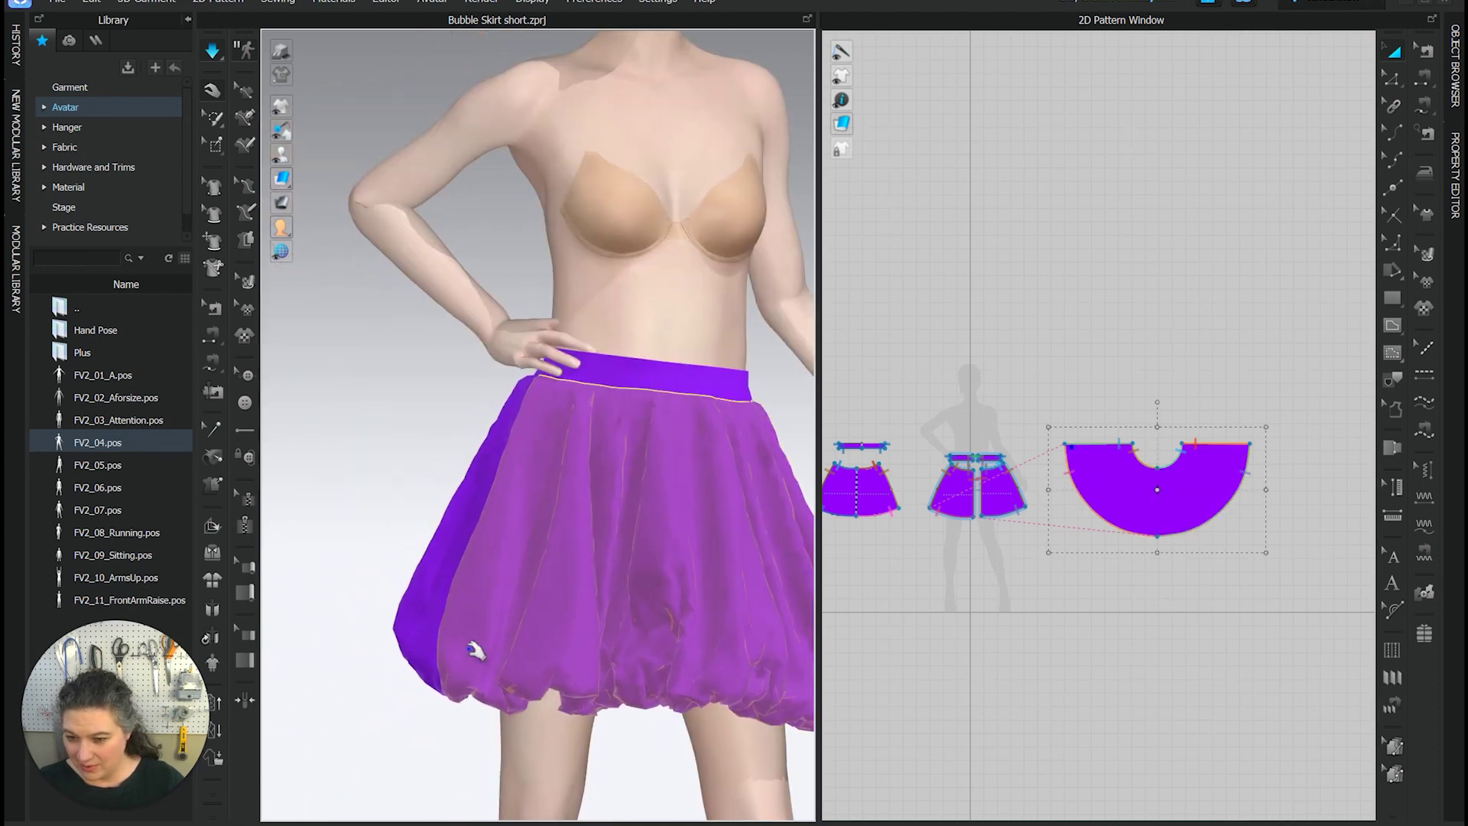
pyautogui.moveTo(627, 702); pyautogui.dragTo(682, 671)
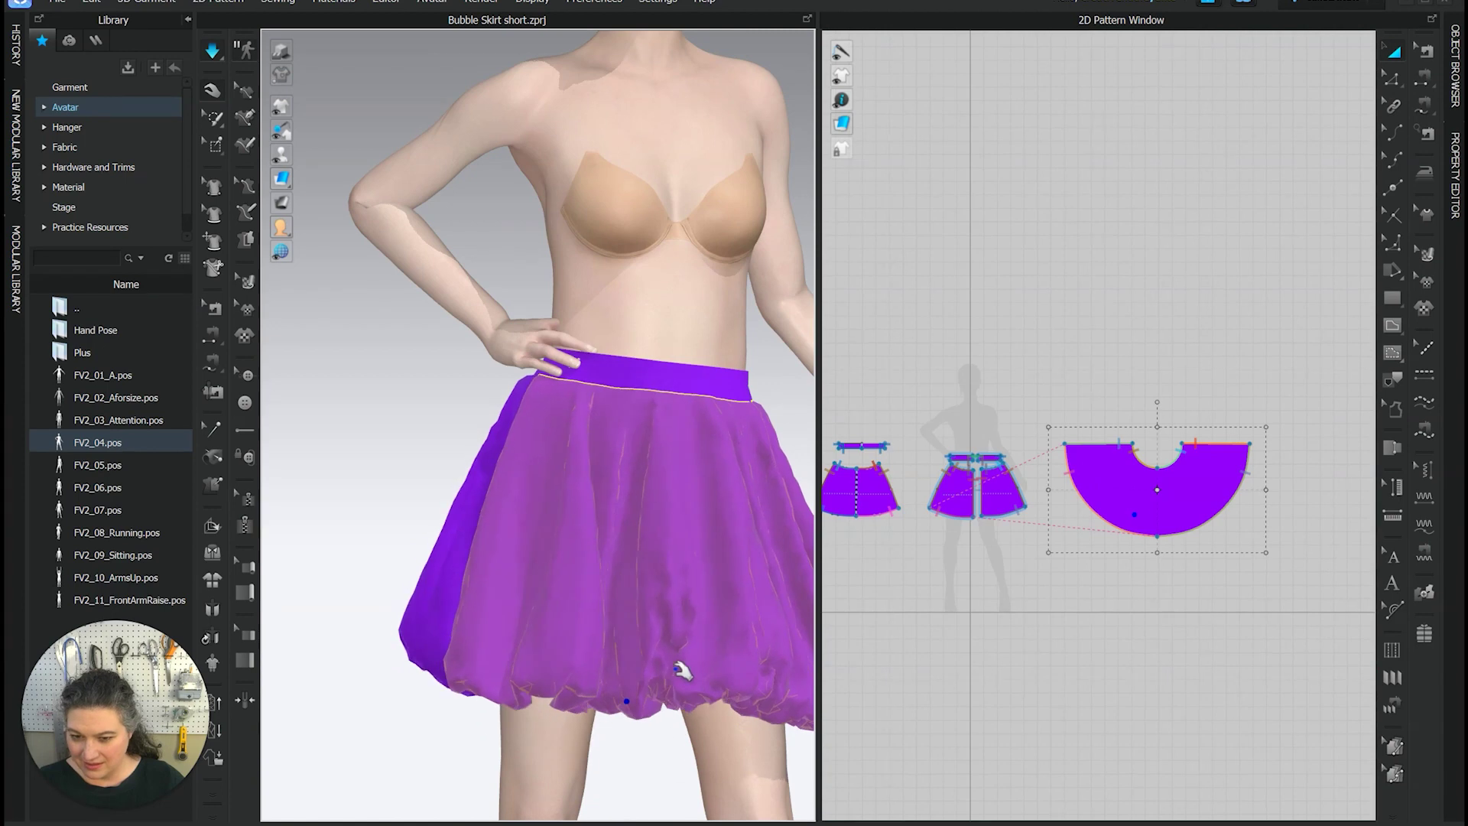
pyautogui.moveTo(757, 714); pyautogui.dragTo(581, 689, button='right')
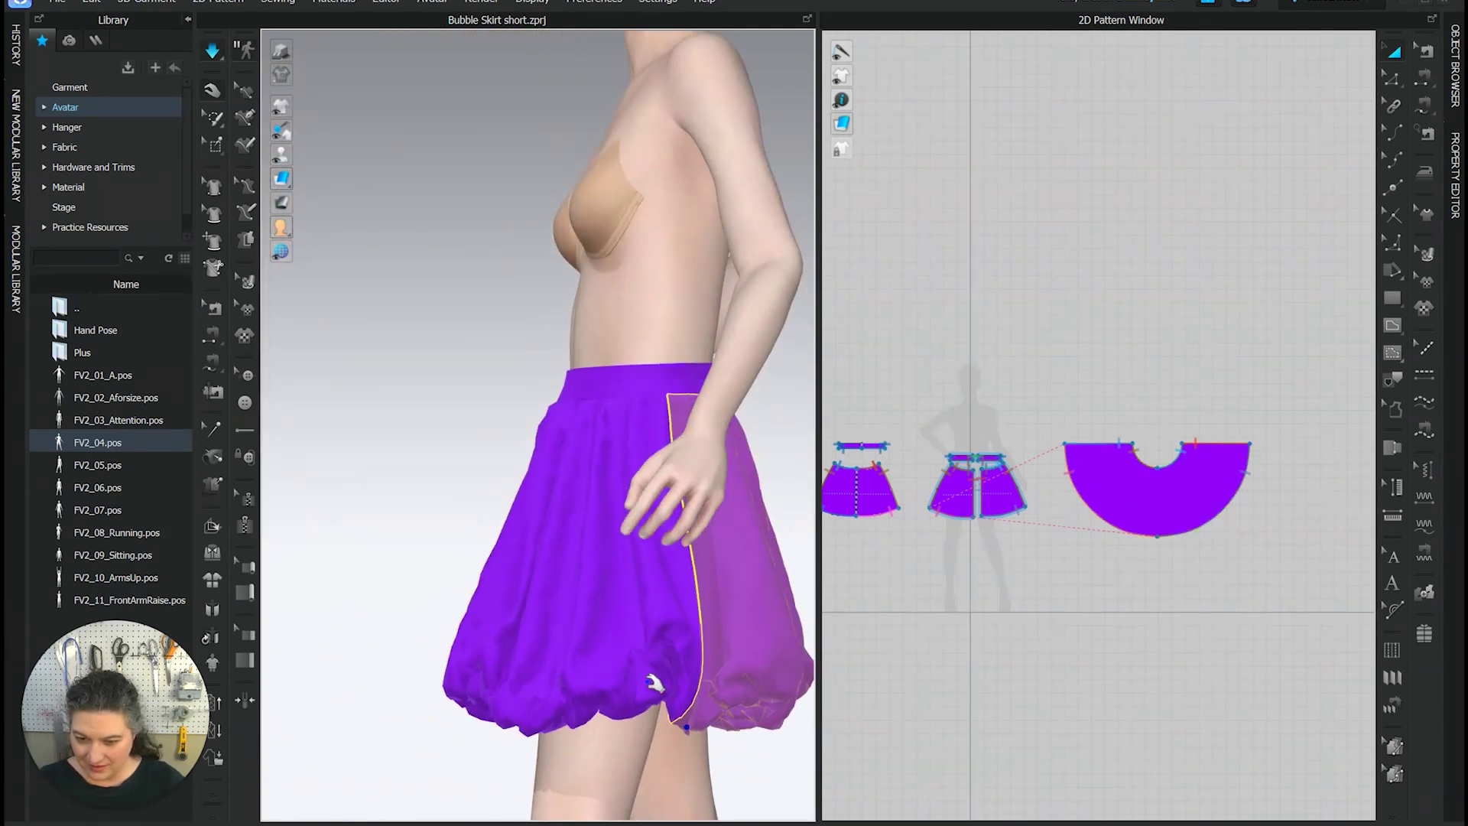
pyautogui.click(653, 681)
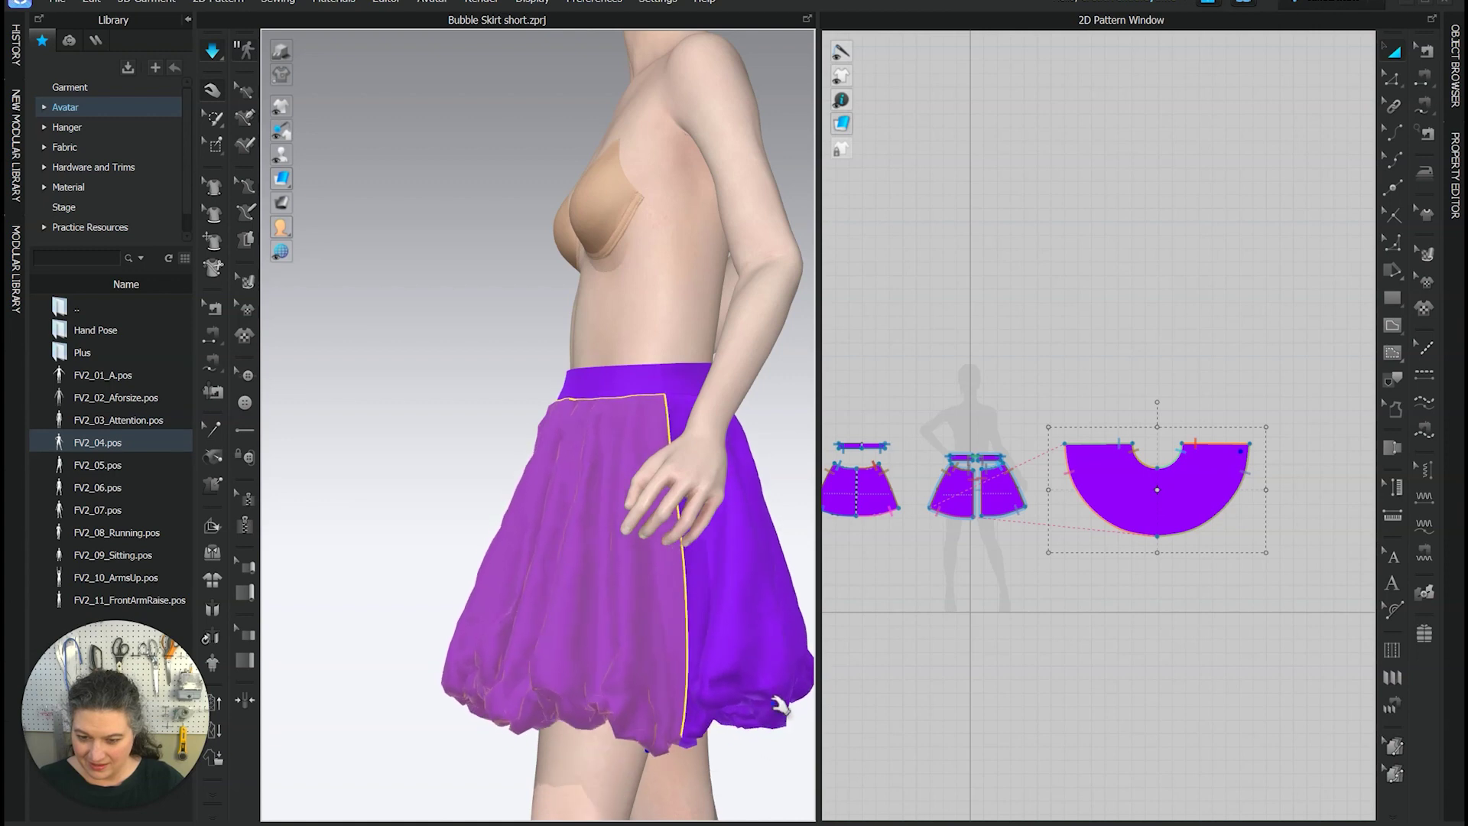
pyautogui.click(752, 769)
pyautogui.moveTo(752, 770); pyautogui.dragTo(350, 721, button='right')
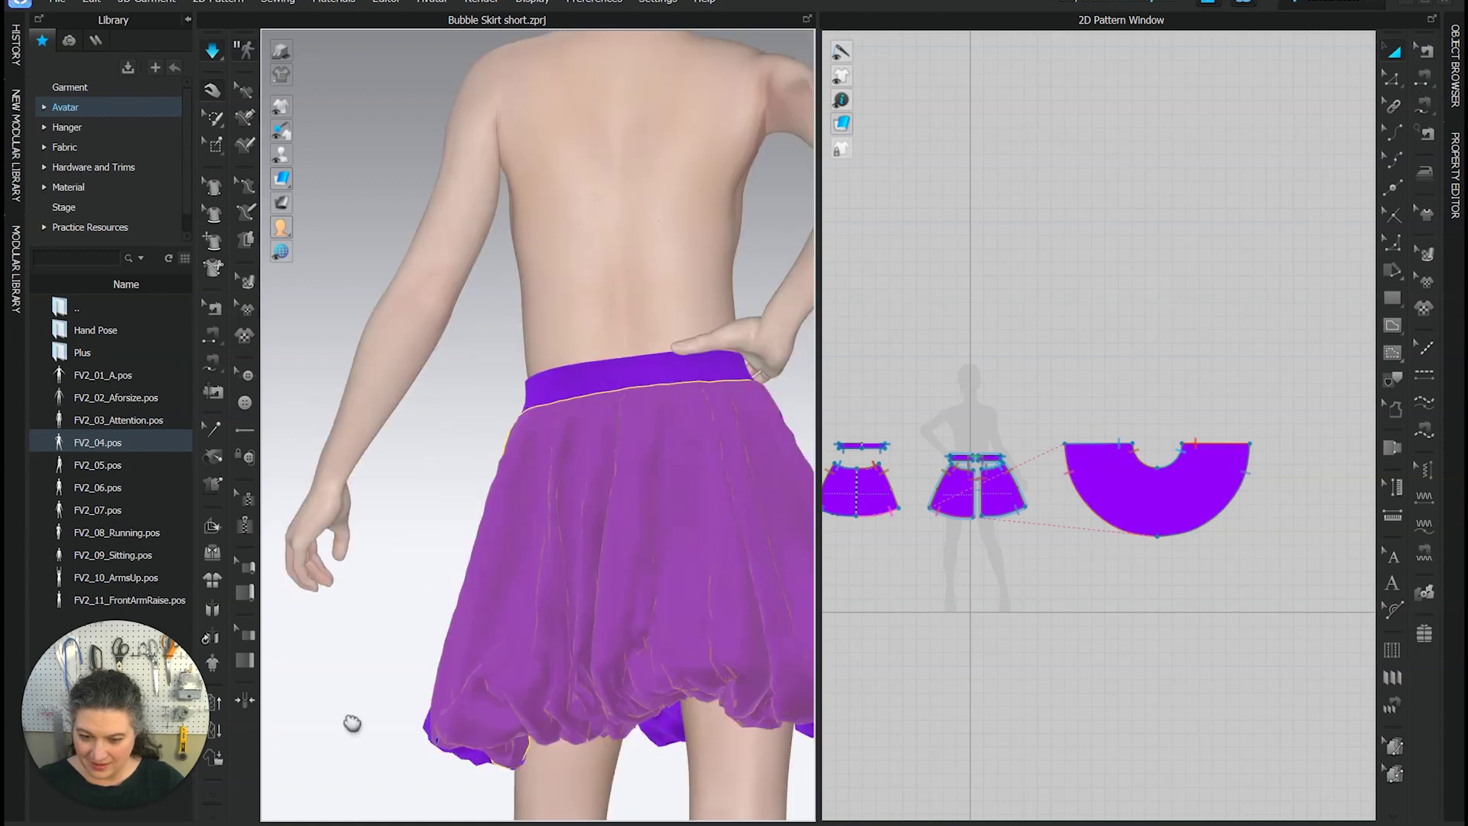
pyautogui.moveTo(648, 755); pyautogui.dragTo(678, 622, button='right')
pyautogui.scroll(-5, 646, 556)
pyautogui.click(650, 533)
pyautogui.scroll(2, 663, 558)
pyautogui.scroll(-3, 692, 570)
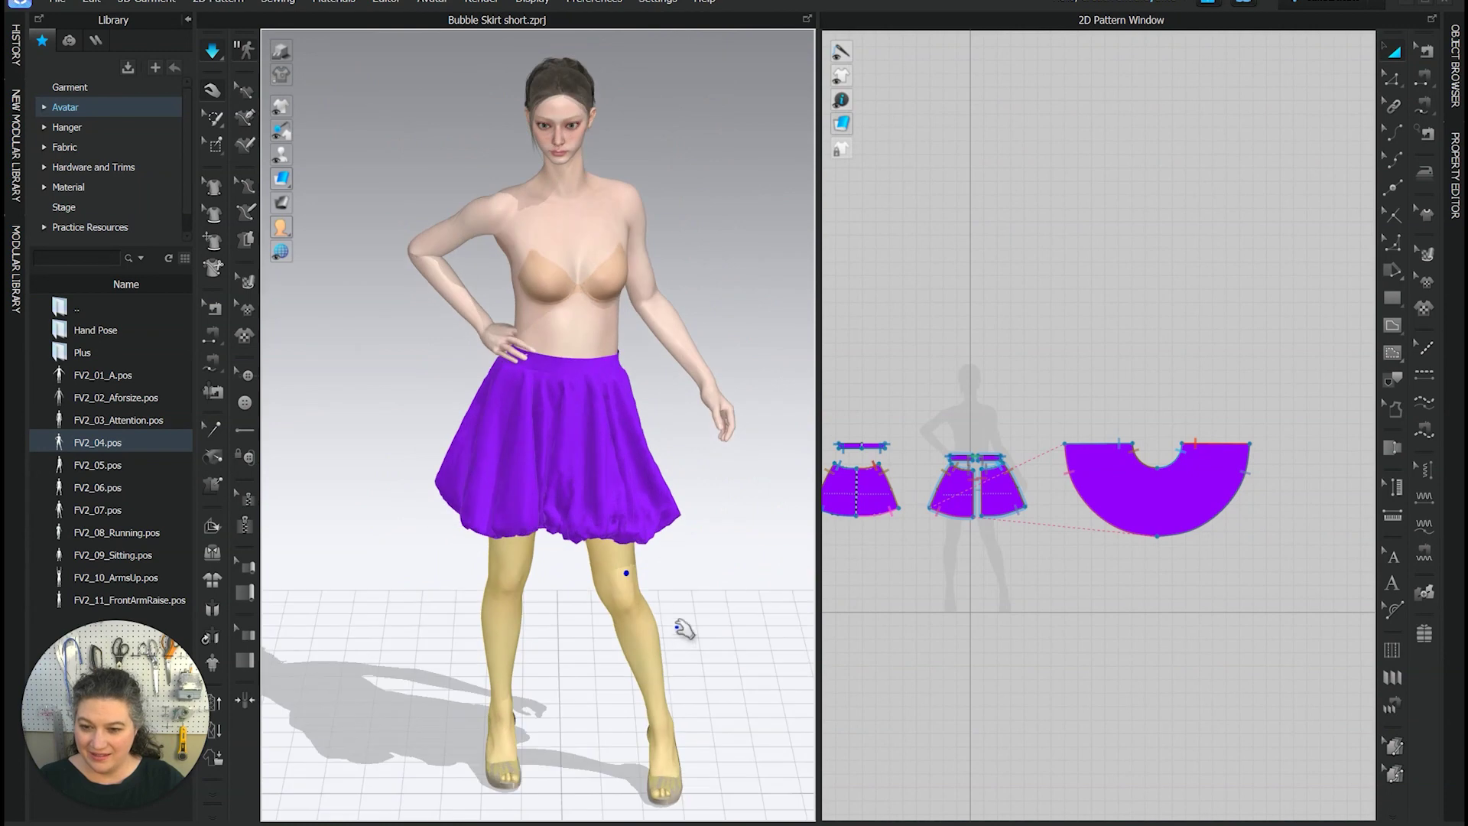
pyautogui.click(680, 612)
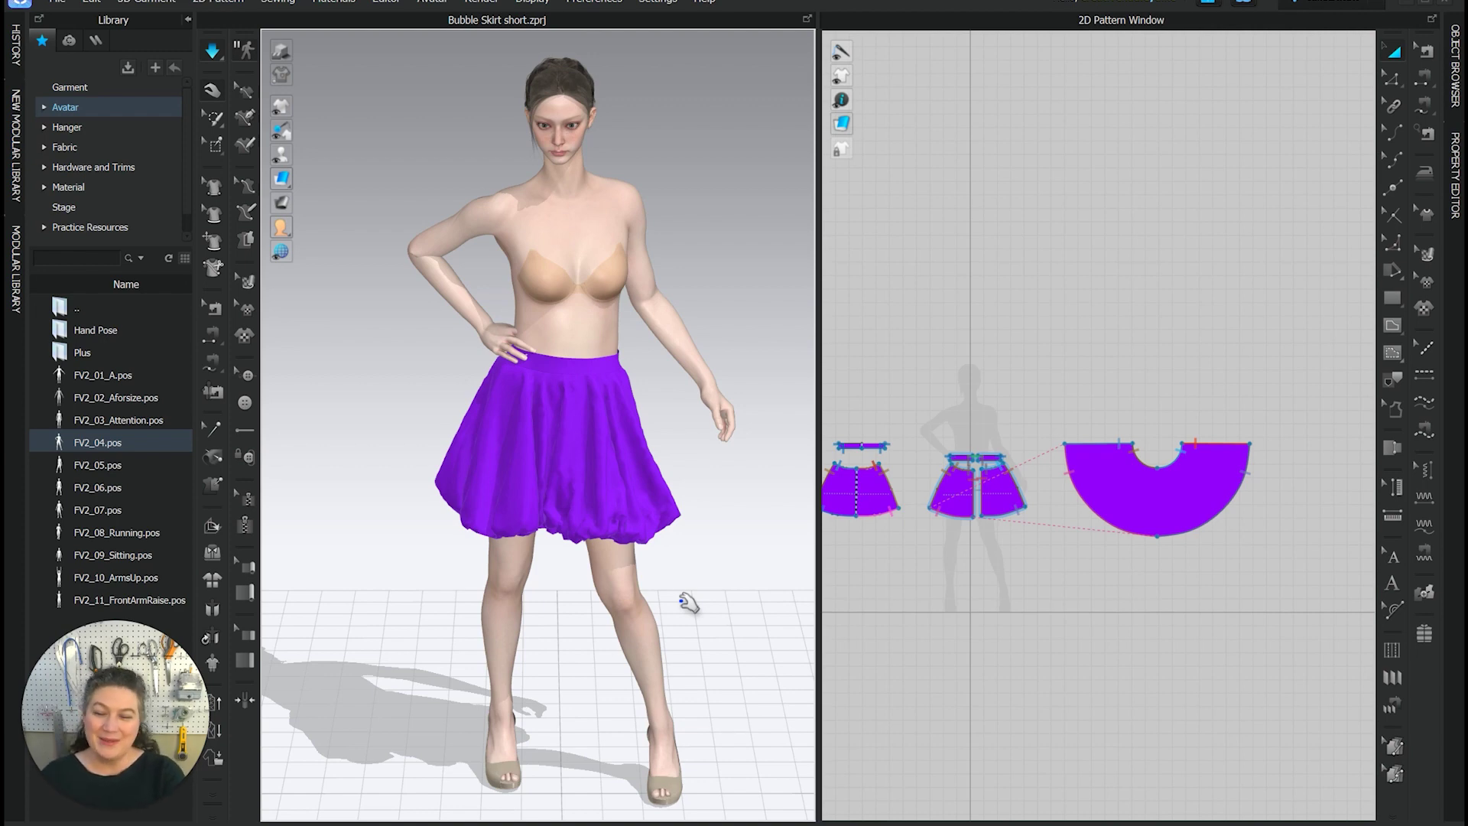
pyautogui.press('w')
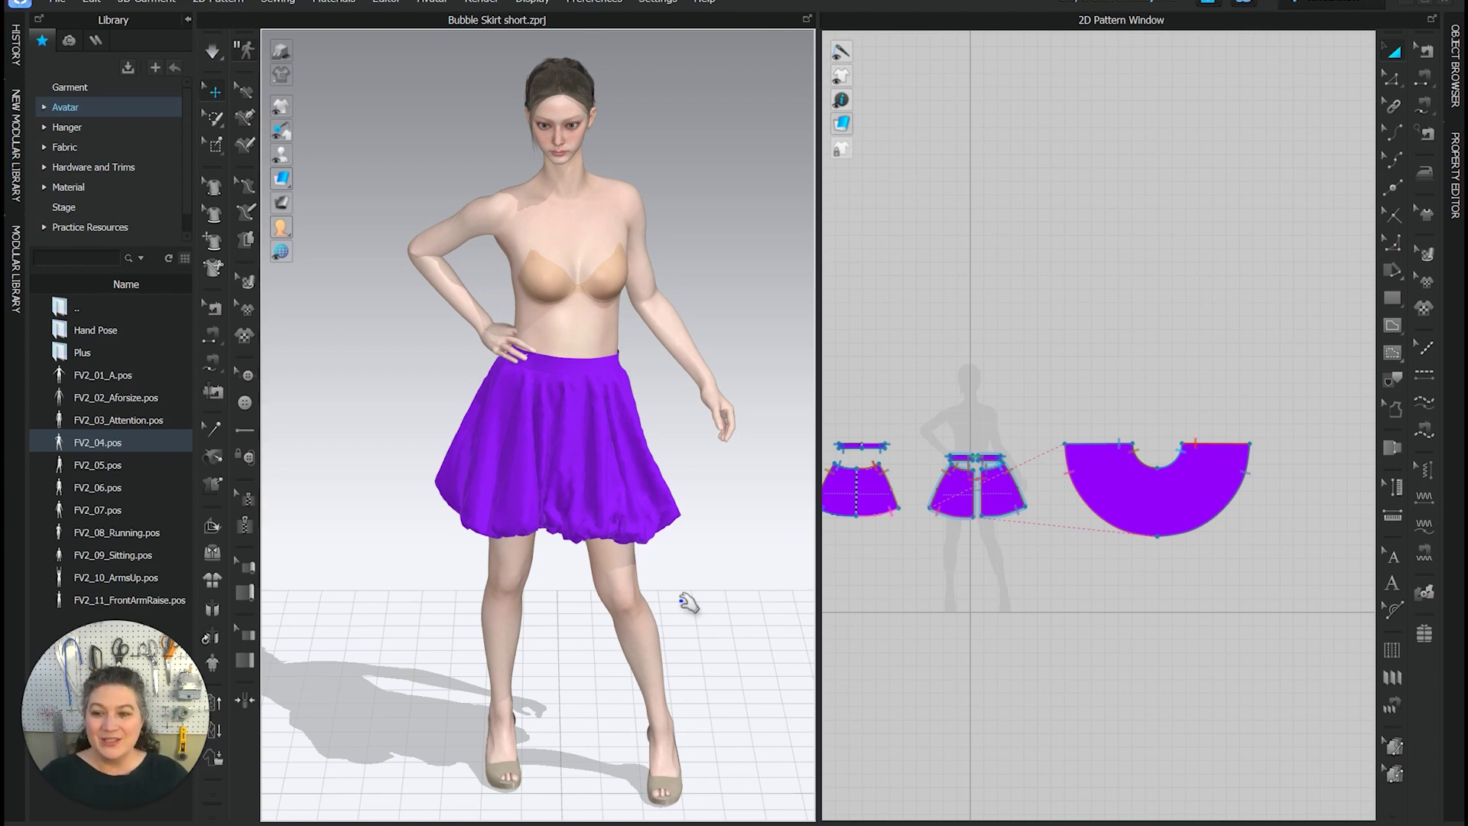